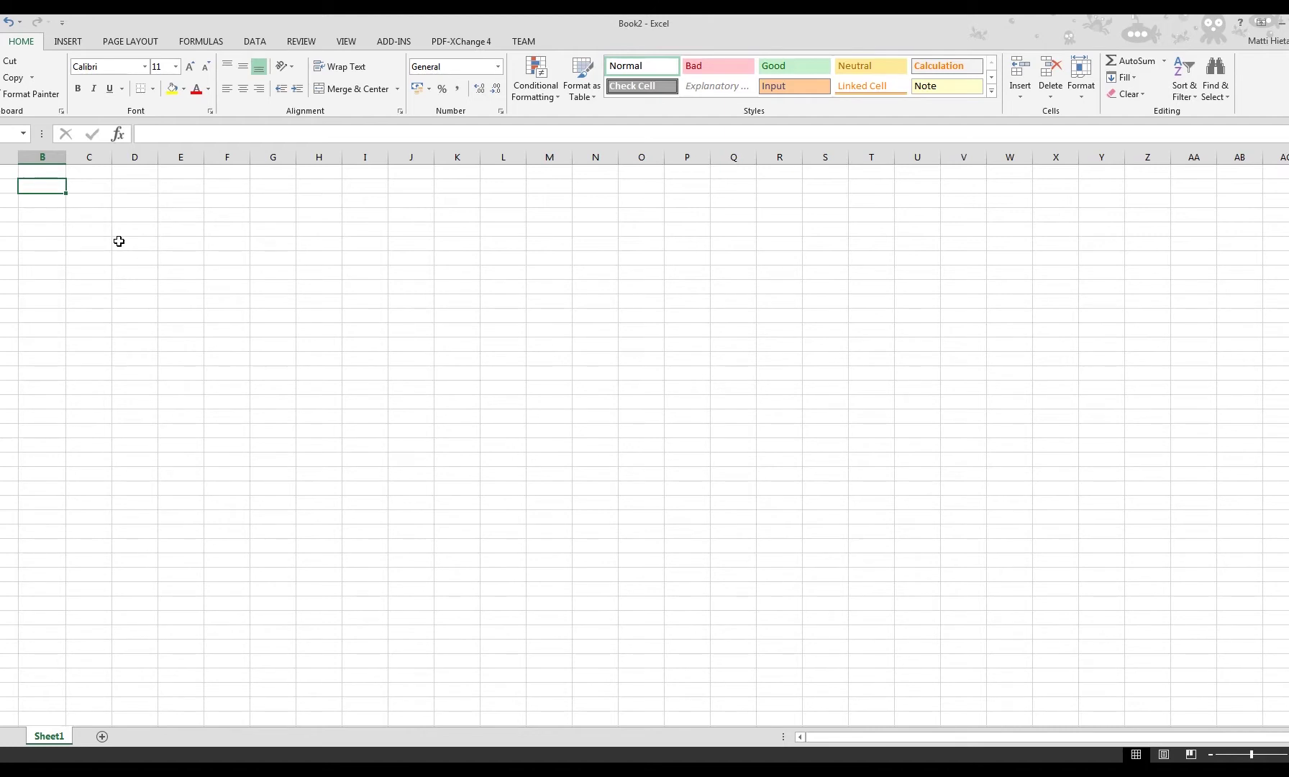
Step: Undo the last column-width change with Ctrl+Z
key("ctrl+z")
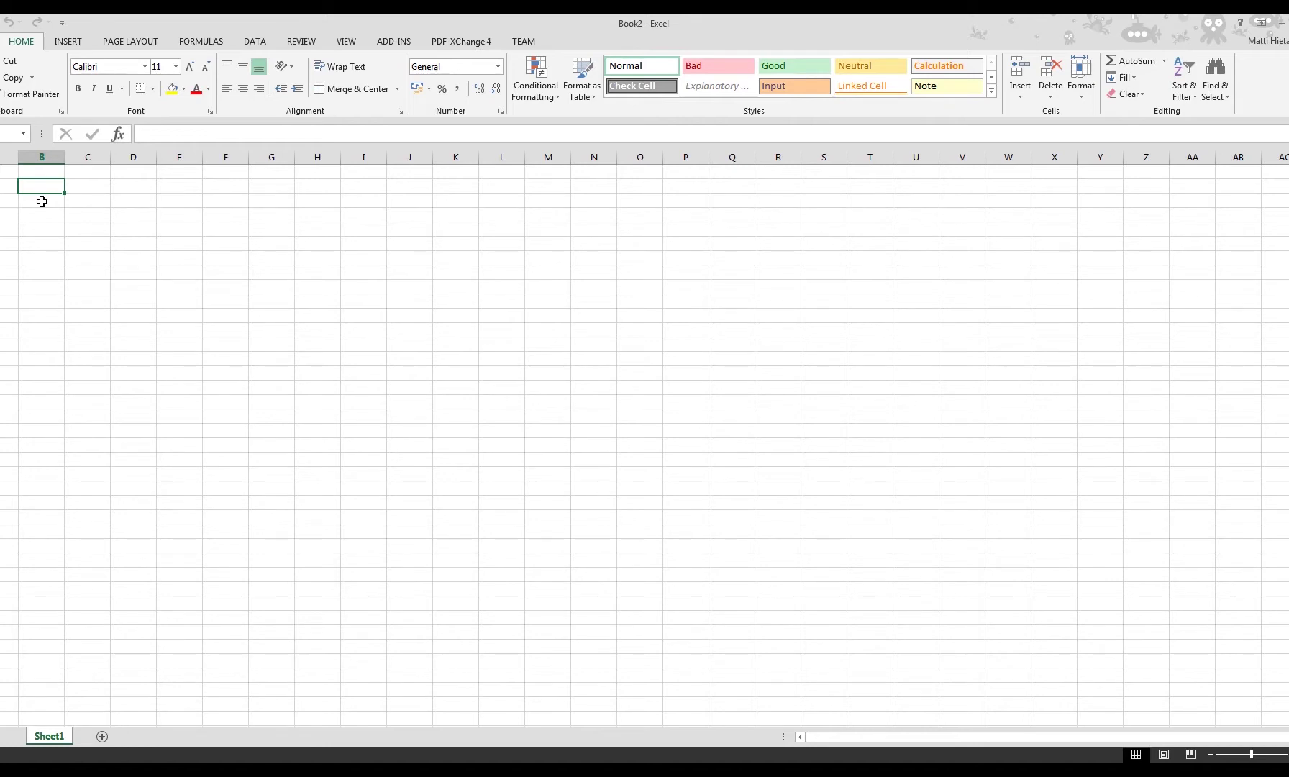
Step: Open the Excel Add-ins manager from File > Options > Add-Ins
key("alt+f")
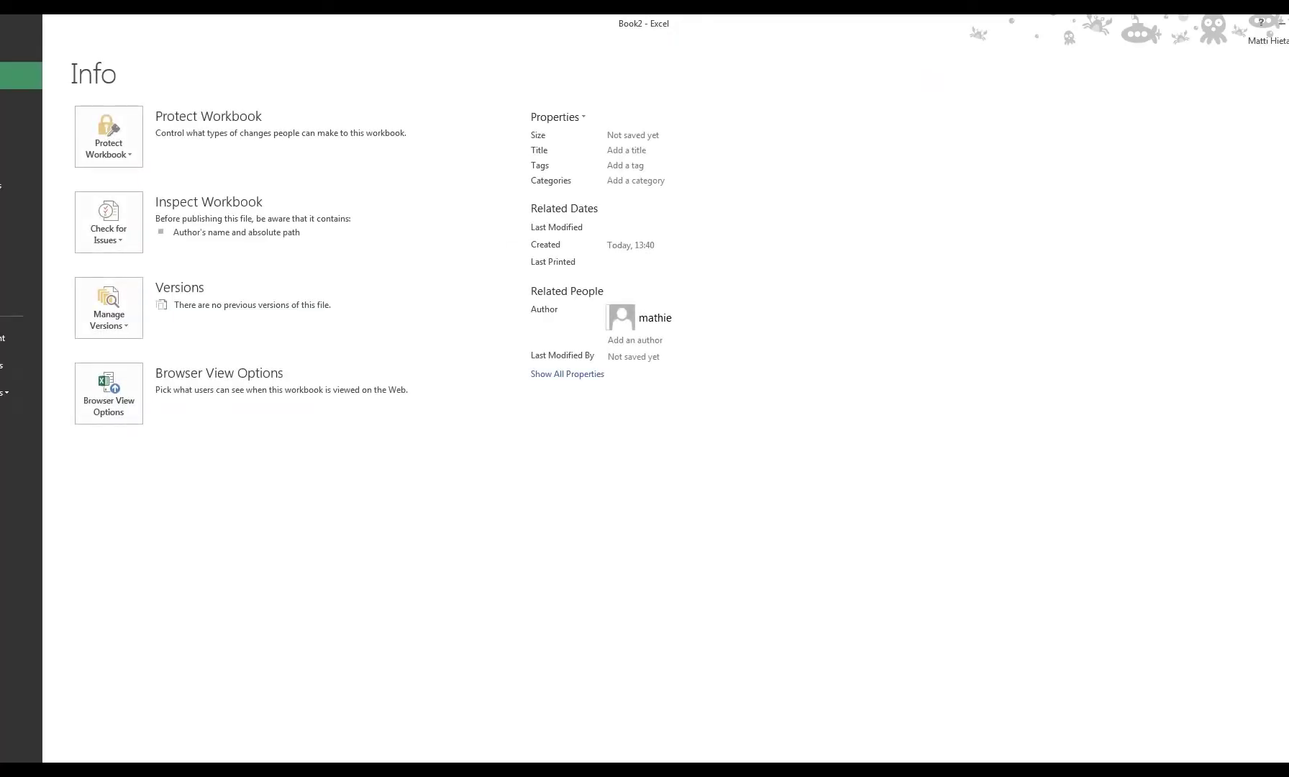
left_click(22, 365)
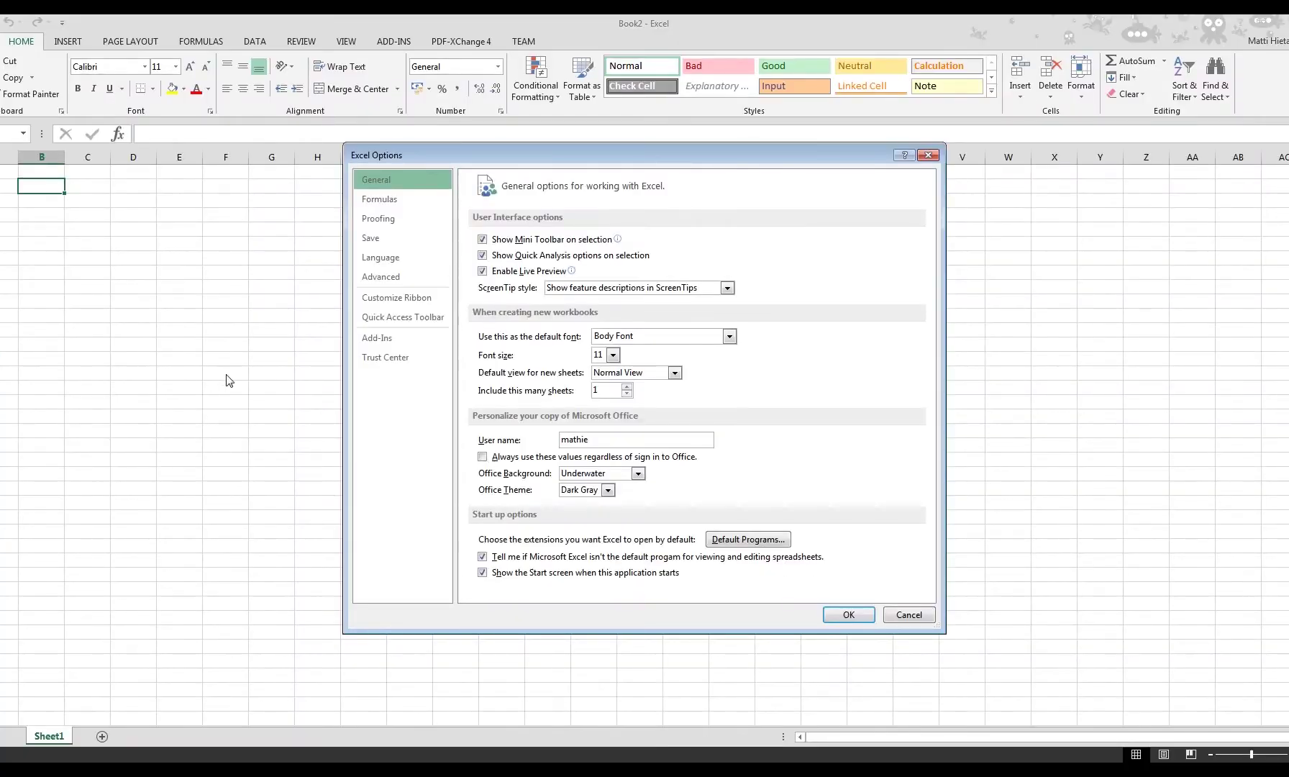
left_click(387, 338)
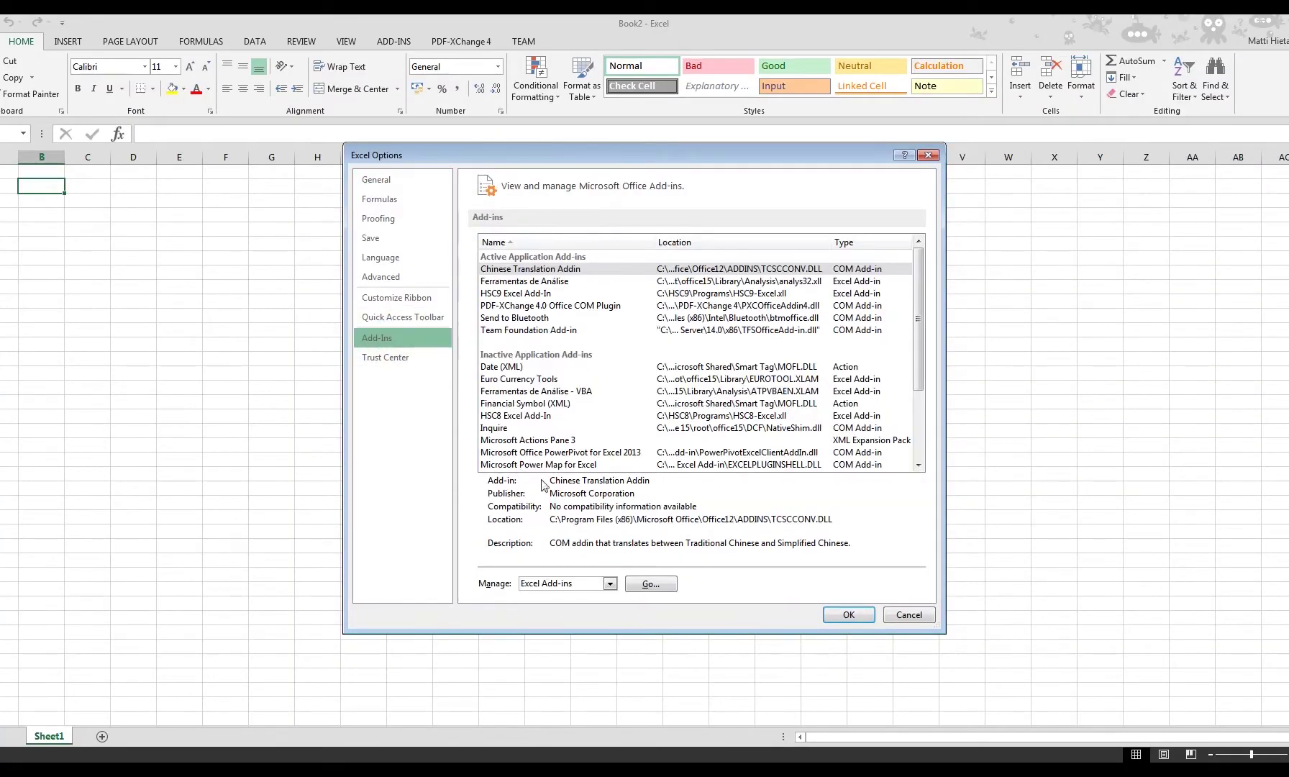
left_click(612, 588)
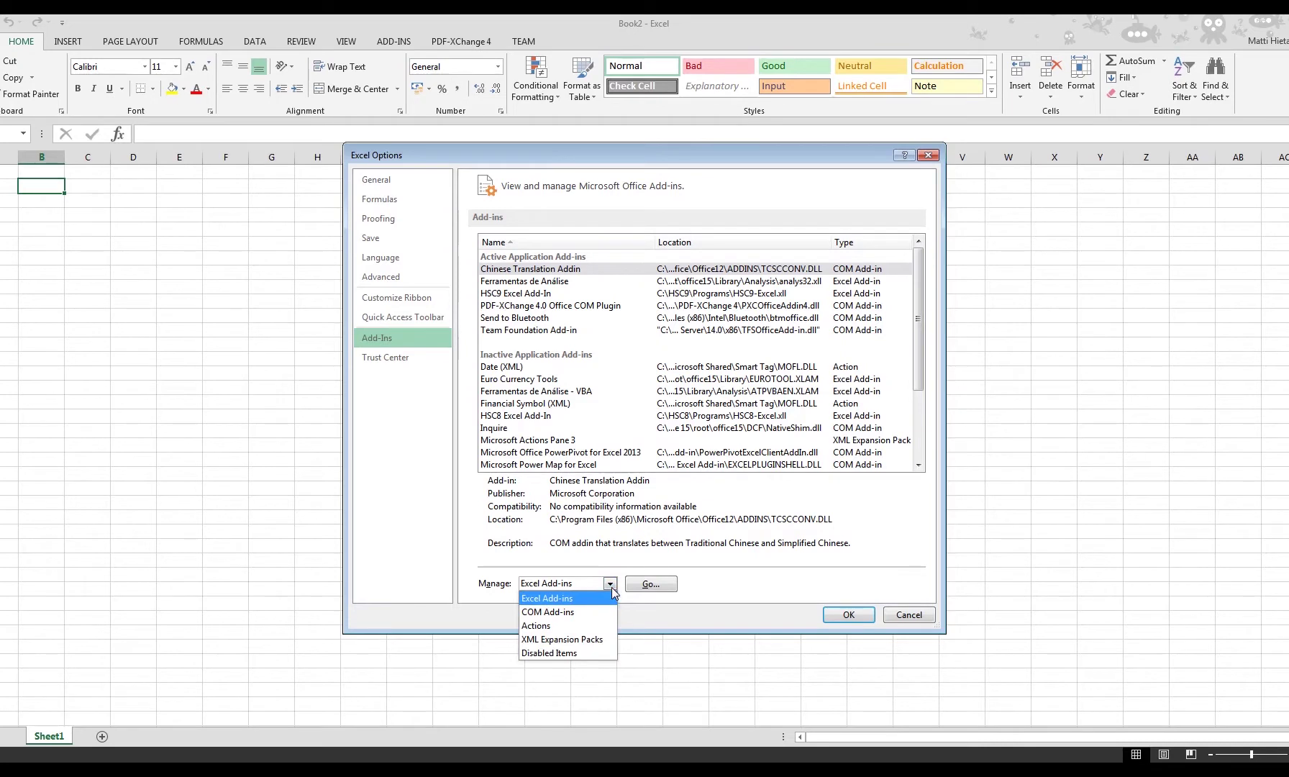
left_click(613, 597)
left_click(660, 584)
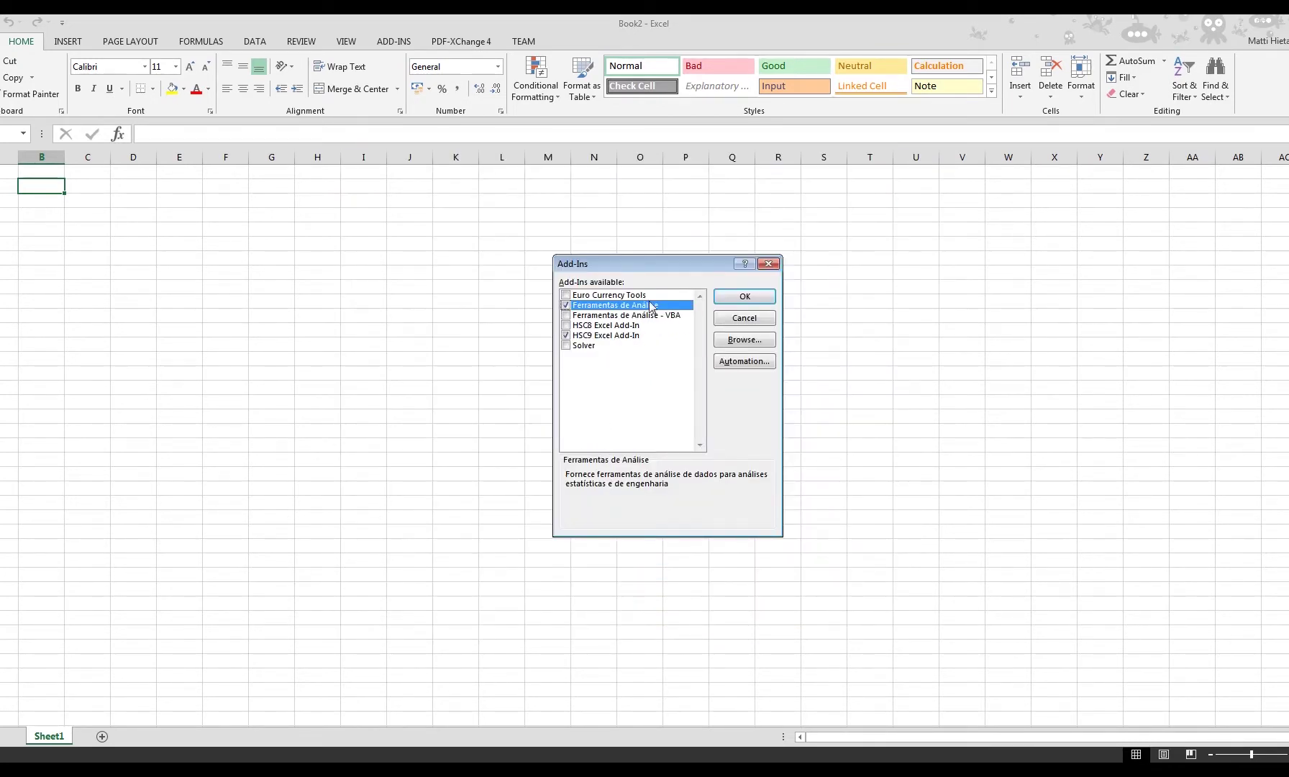
Step: Browse to C:\HSC9\Programs and choose the HSC9-Excel.xll add-in file
left_click(746, 340)
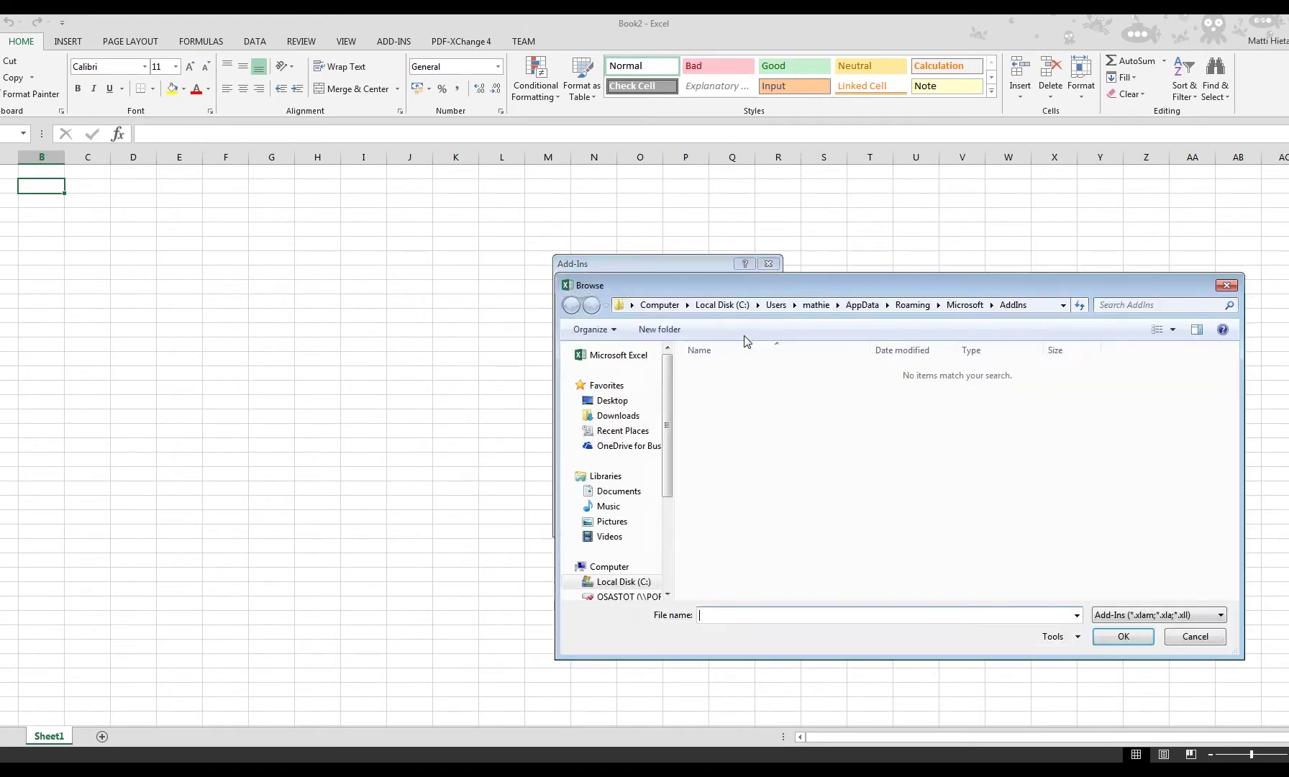
scroll(672, 388, "down", 2)
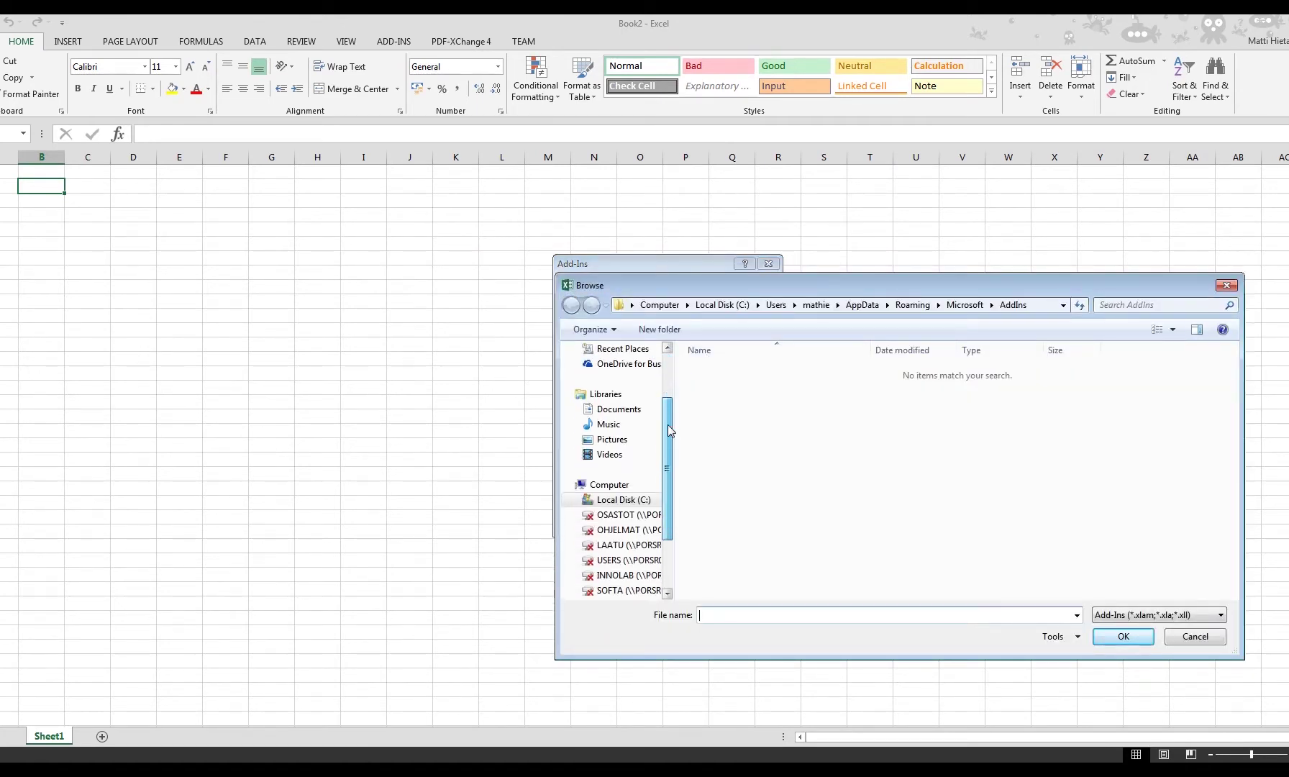
left_click(620, 500)
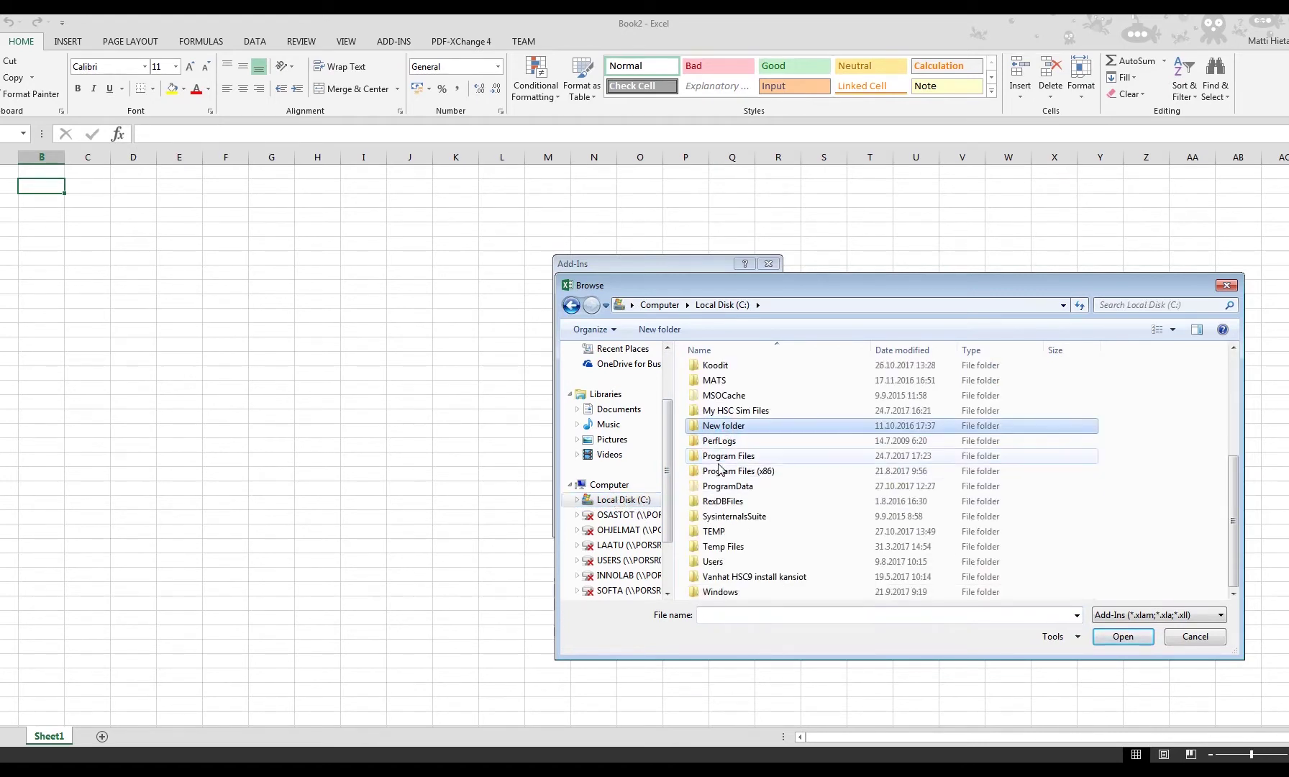
scroll(719, 469, "up", 4)
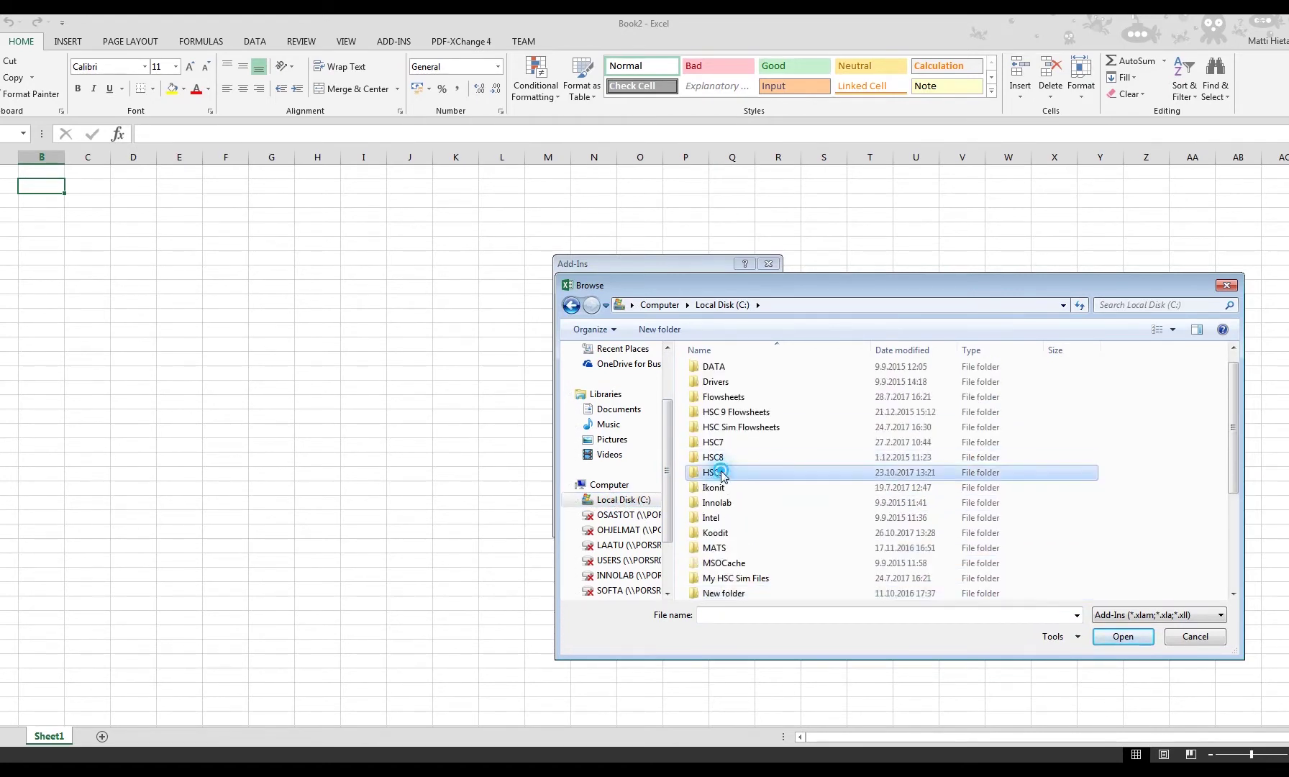
double_click(721, 467)
scroll(720, 432, "down", 4)
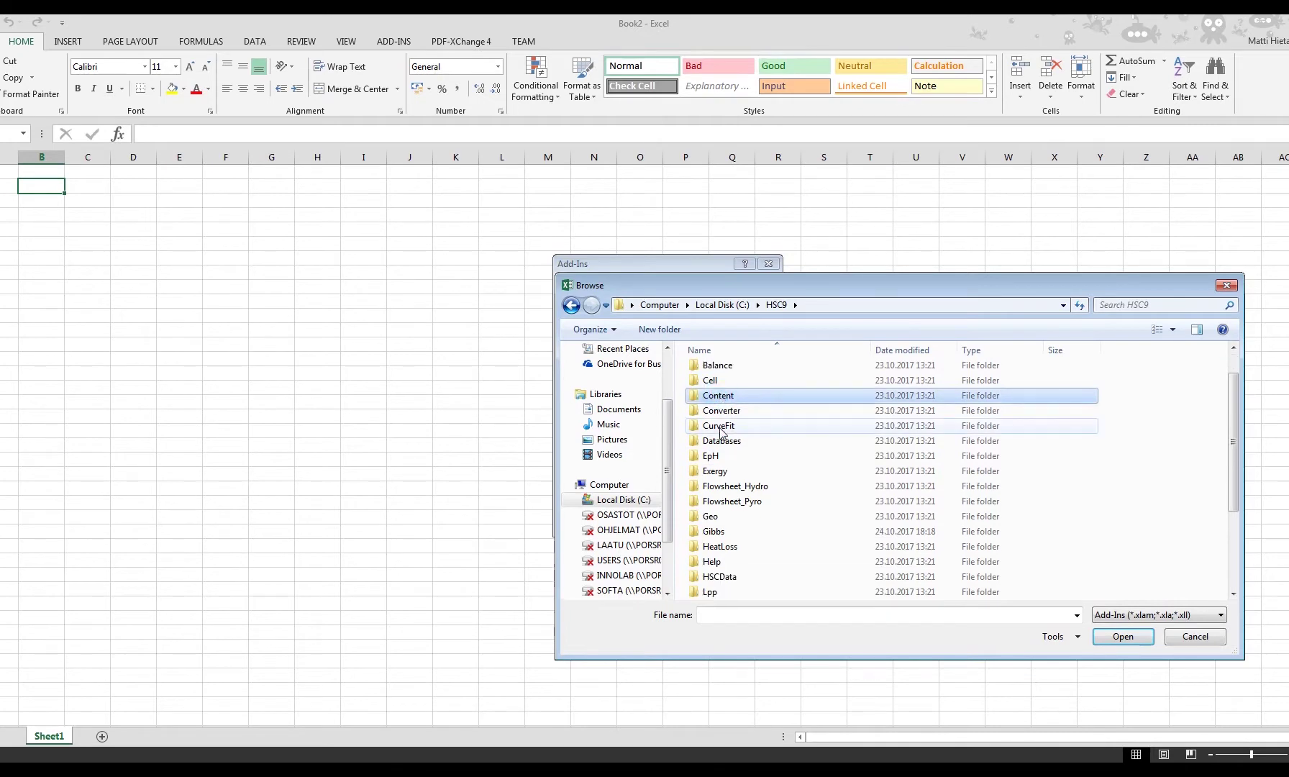
double_click(721, 531)
left_click(728, 522)
left_click(729, 538)
left_click(729, 523)
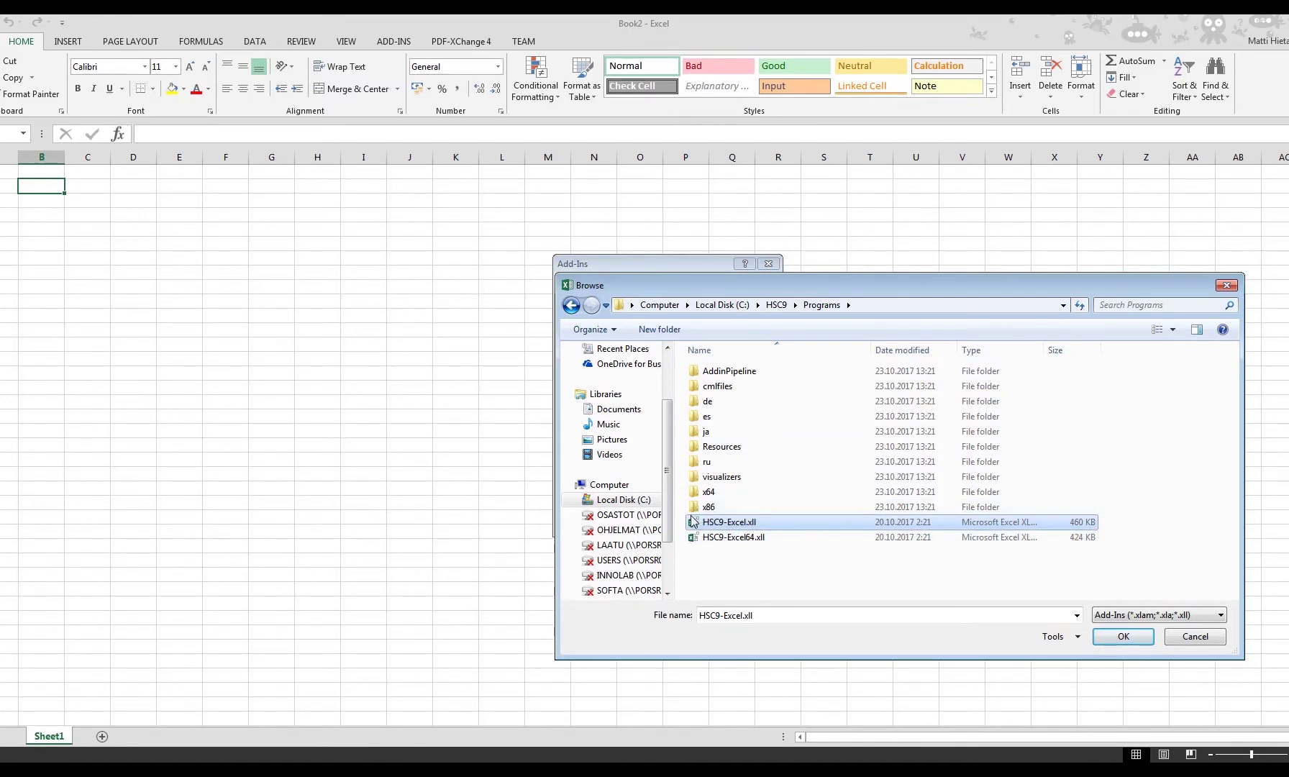
left_click(732, 538)
left_click(750, 522)
left_click(1123, 637)
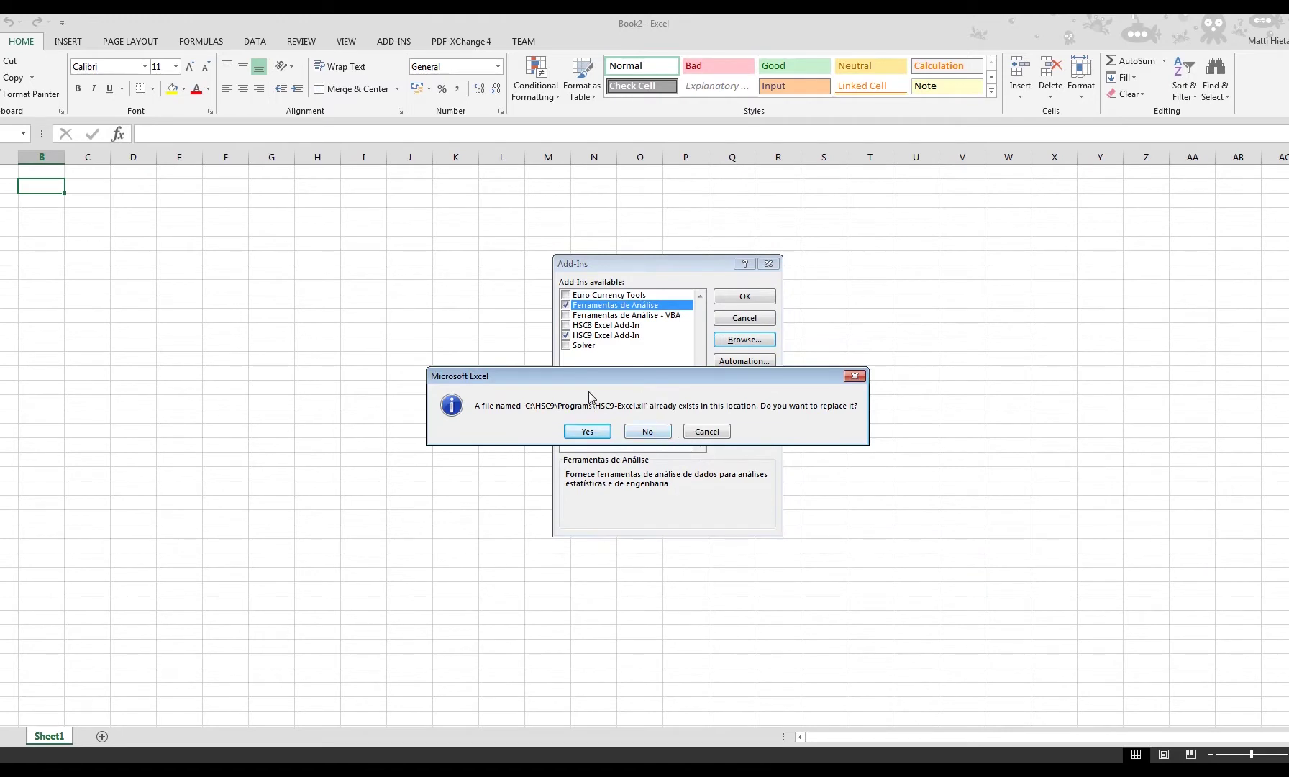
Step: Decline replacing the existing file and keep the HSC9 Excel Add-In ticked and enabled
left_click(666, 431)
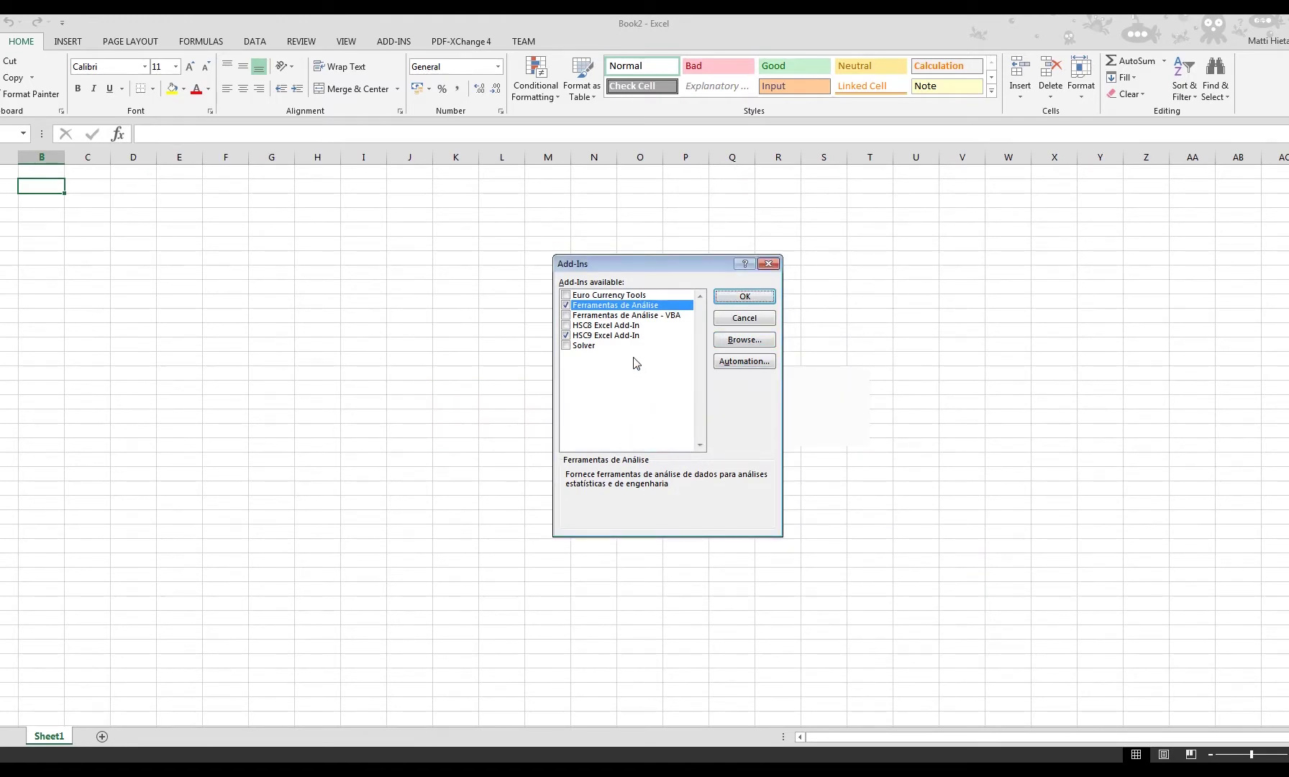
left_click(609, 336)
left_click(566, 335)
left_click(566, 336)
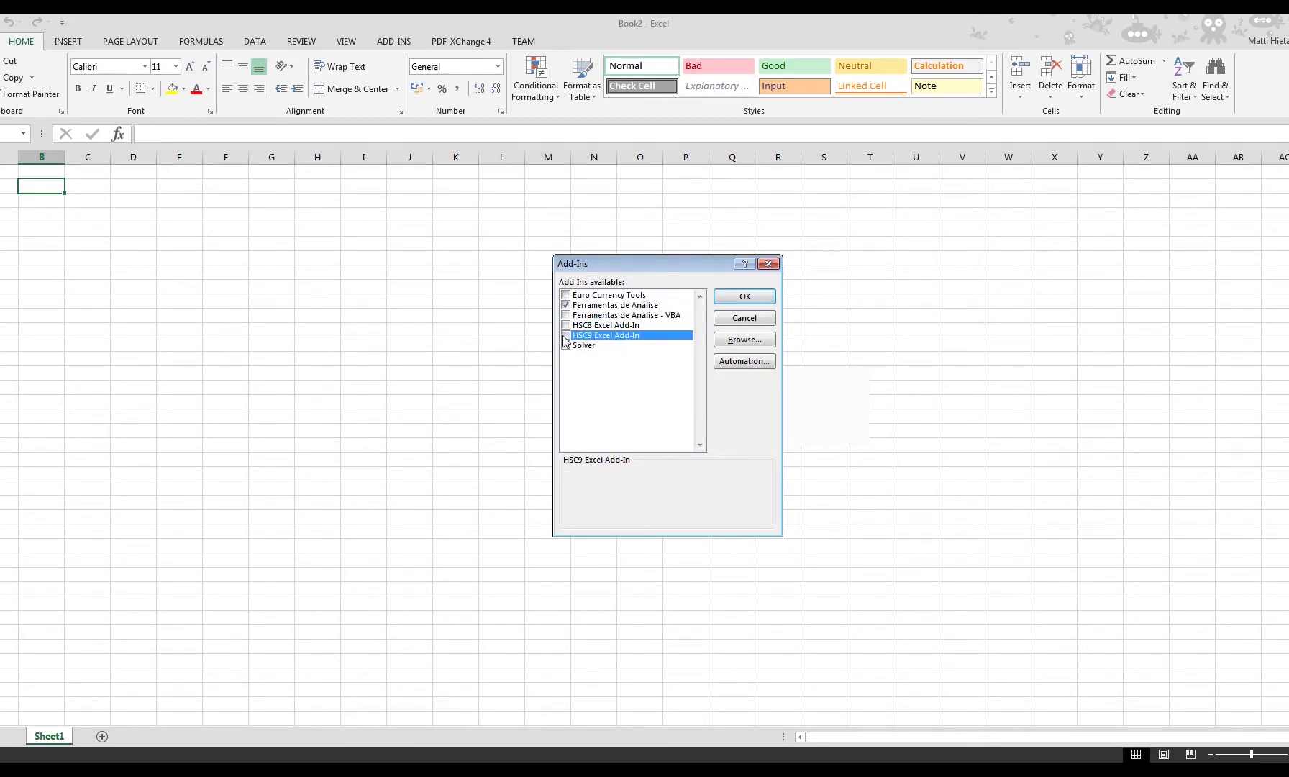
left_click(745, 300)
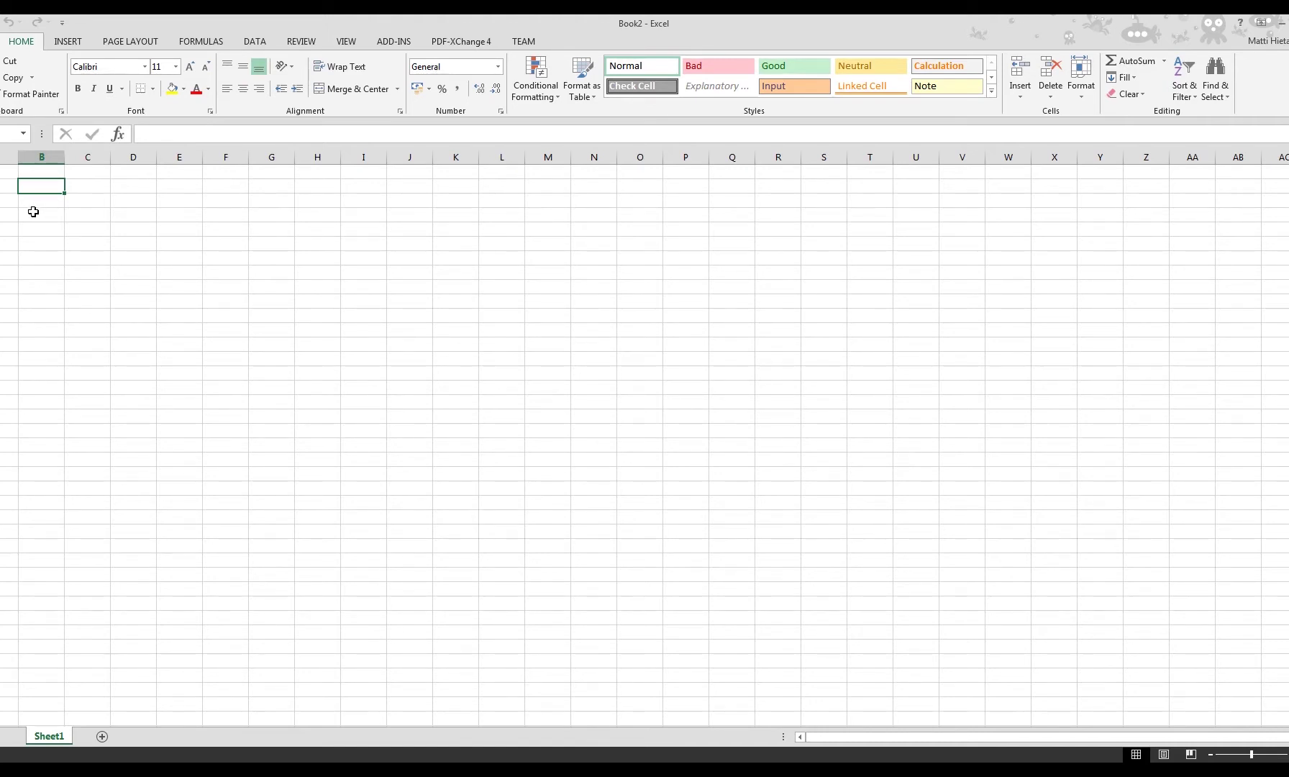
Step: Open HSC's Change measurement units window from the ADD-INS tab
left_click(395, 44)
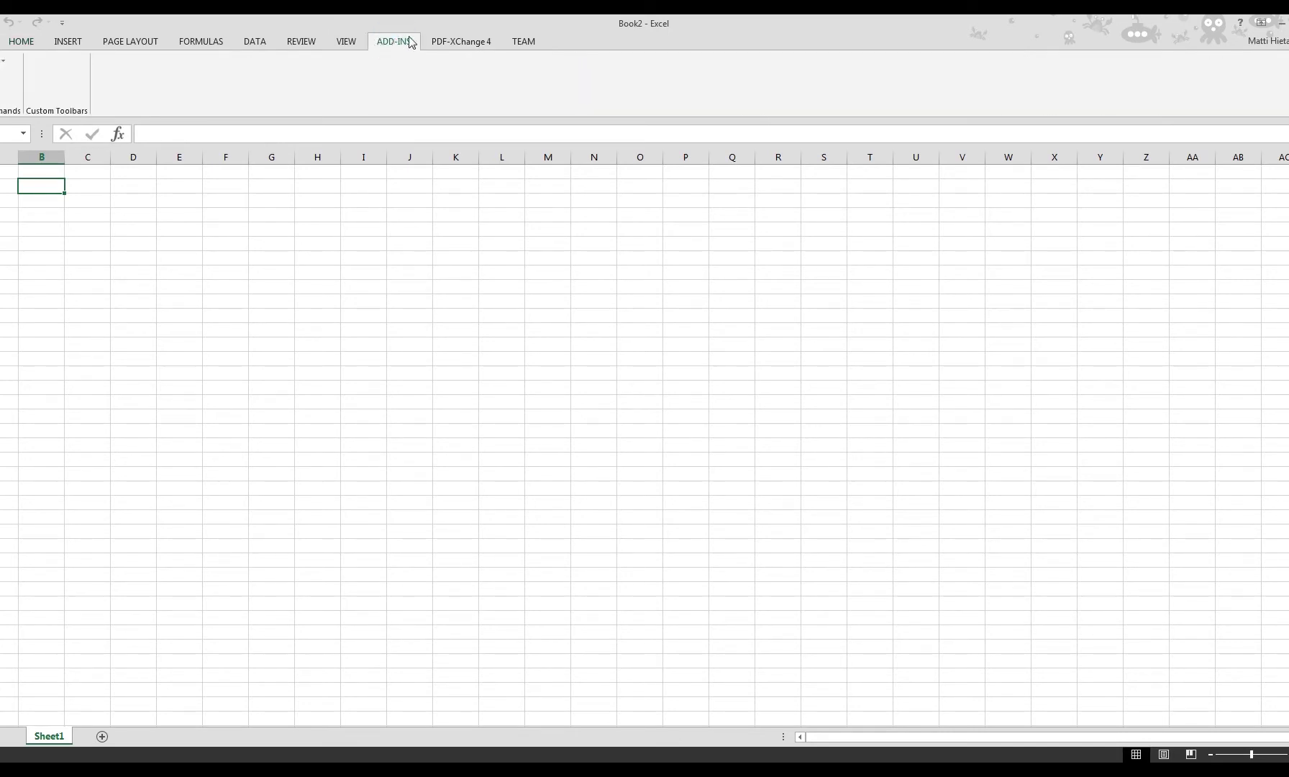
left_click(4, 61)
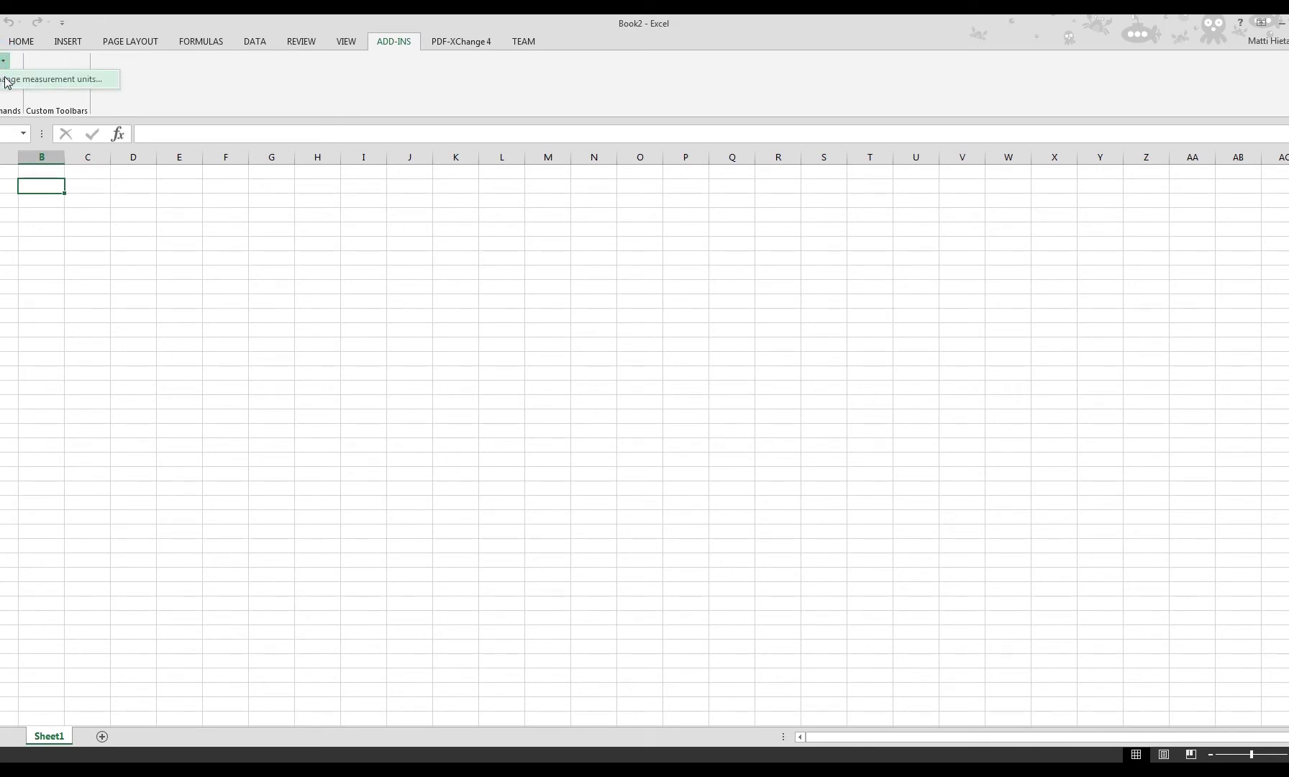
left_click(5, 79)
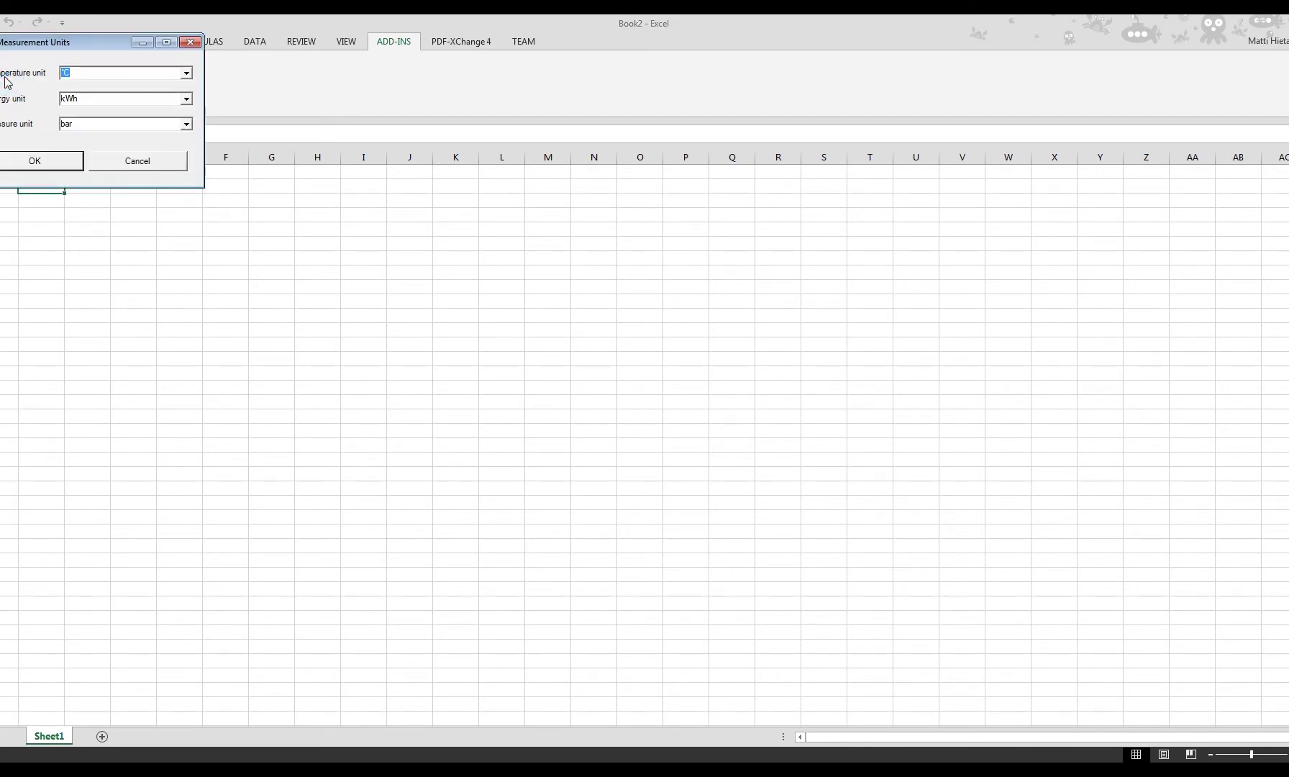
left_click_drag(40, 44, 309, 276)
Step: Confirm temperature in °C, energy in kWh and pressure in bar, and accept
left_click(351, 302)
double_click(357, 329)
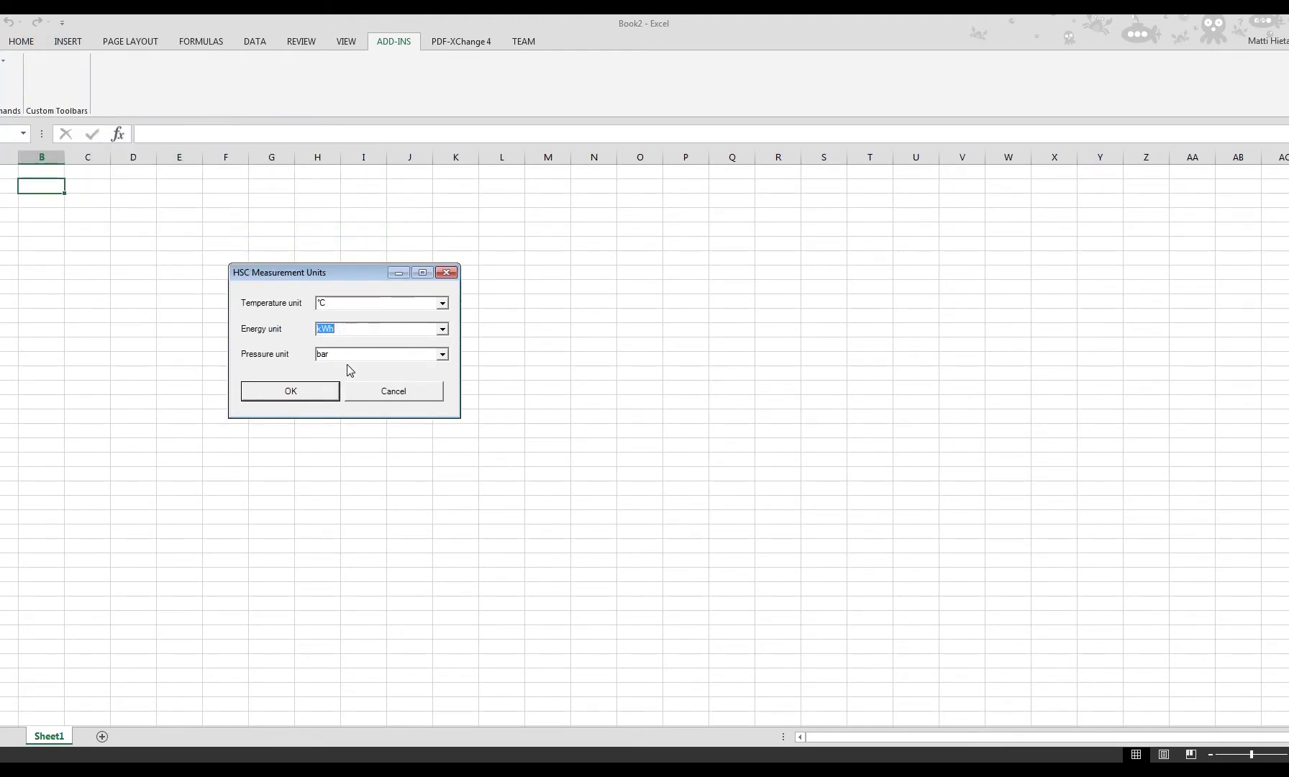
double_click(339, 355)
double_click(338, 329)
double_click(341, 303)
double_click(338, 328)
double_click(339, 353)
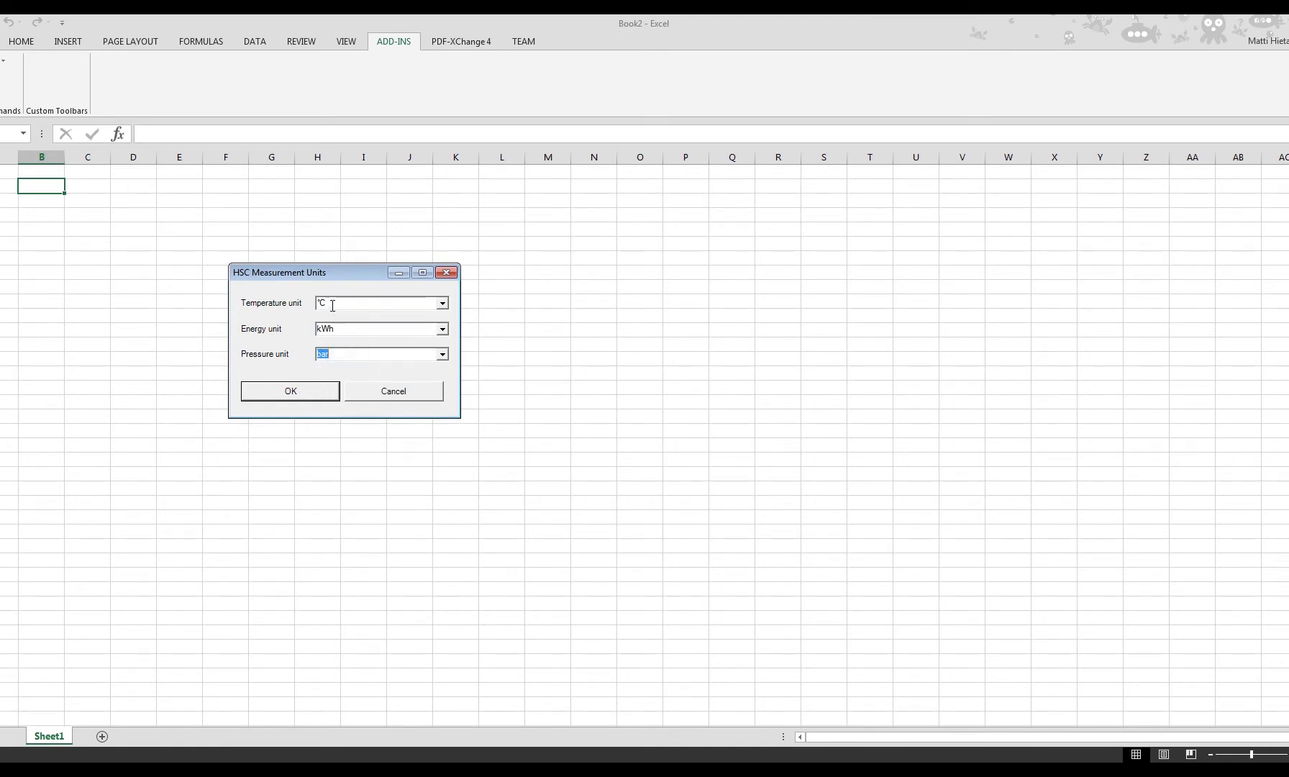
left_click(293, 392)
left_click(44, 187)
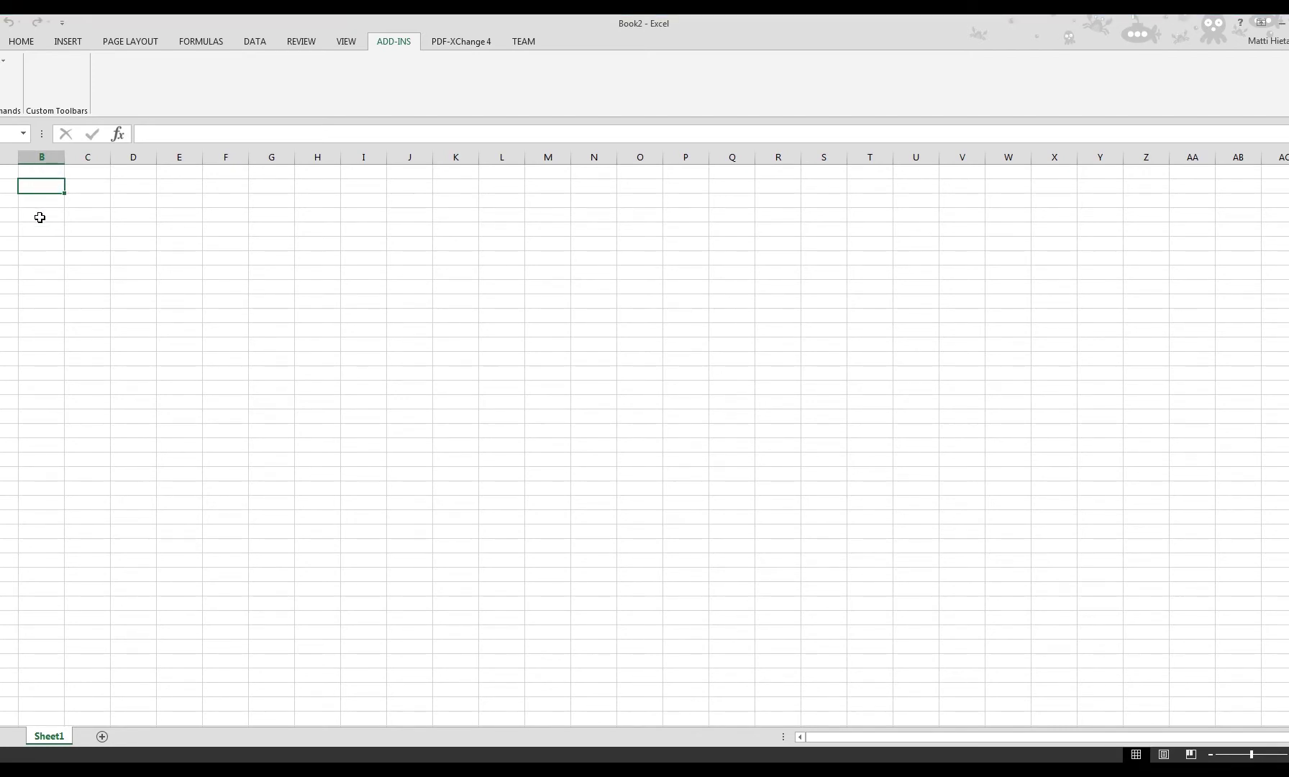
Step: Enter =MW("Cu") in B2, returning copper's molar mass 63.546
left_click(40, 216)
scroll(43, 205, "up", 8, "ctrl")
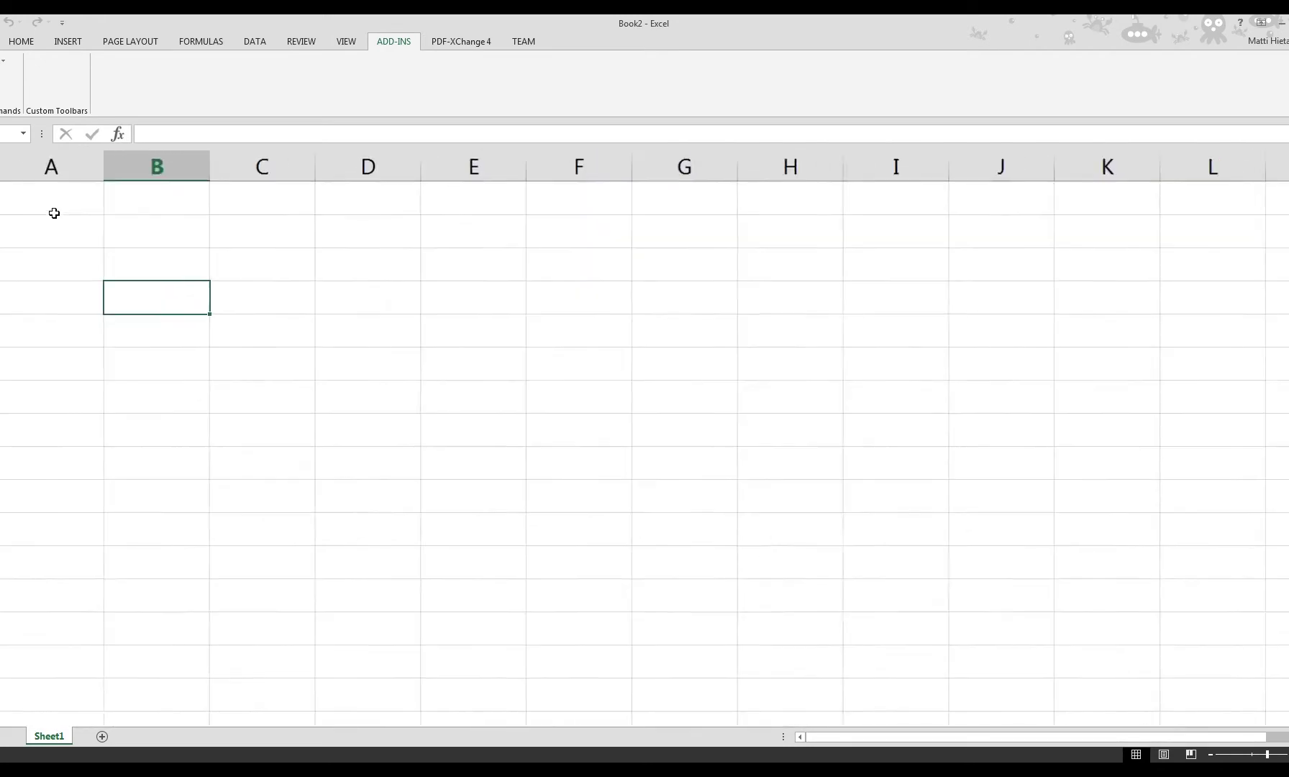
left_click(155, 222)
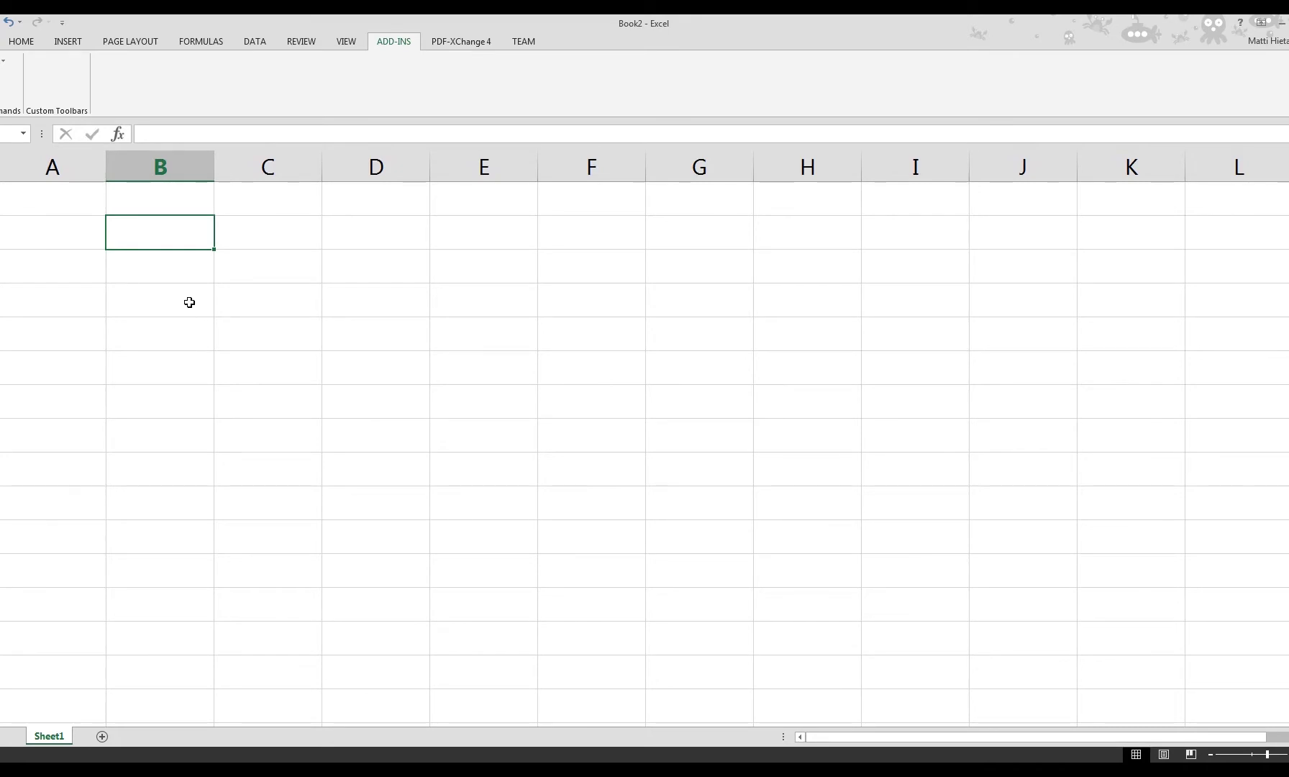
type("=MW")
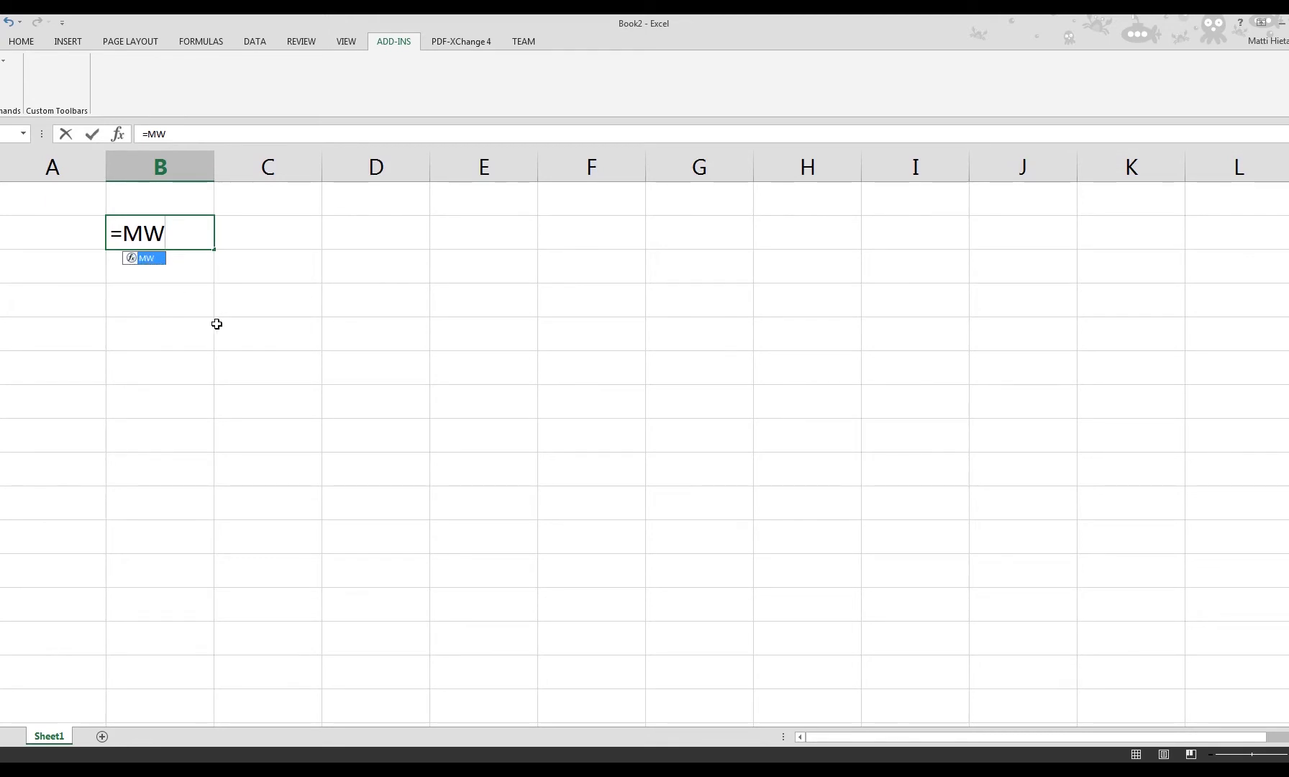
type("(\"Cu\")")
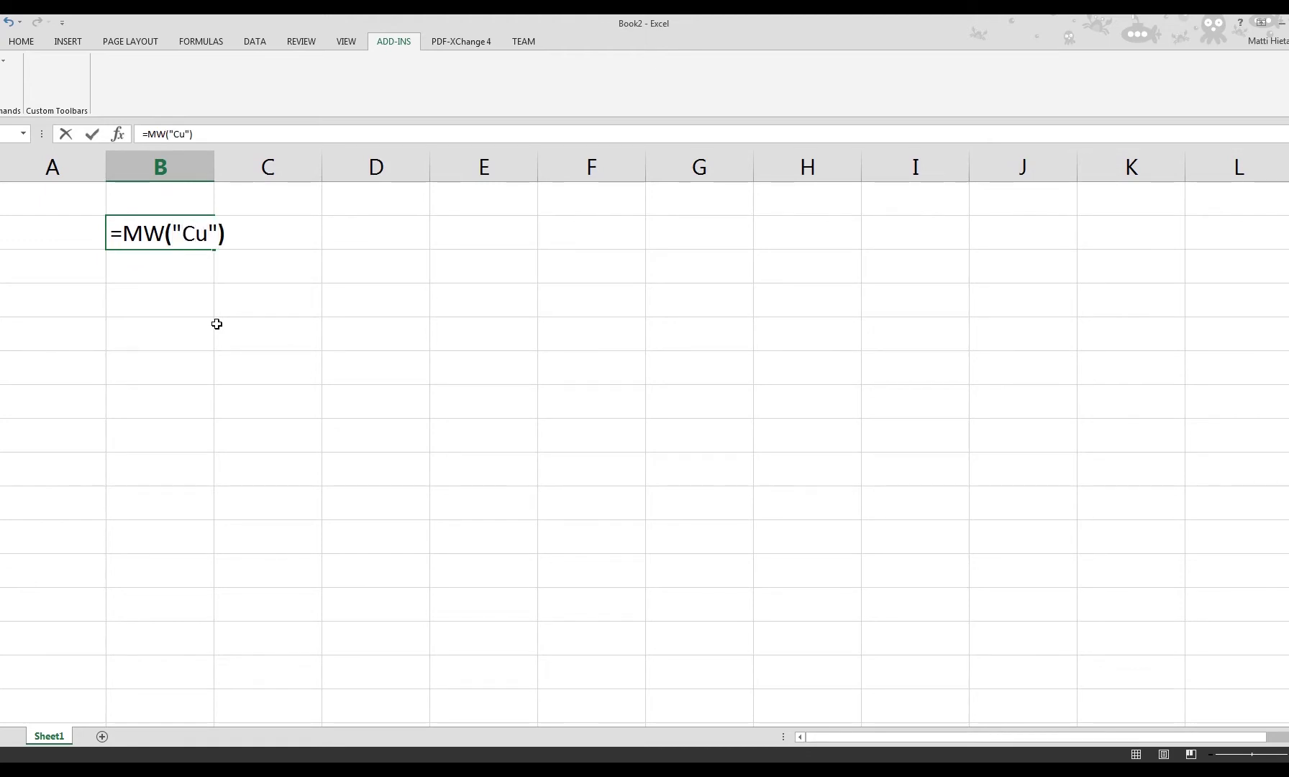
key("Return")
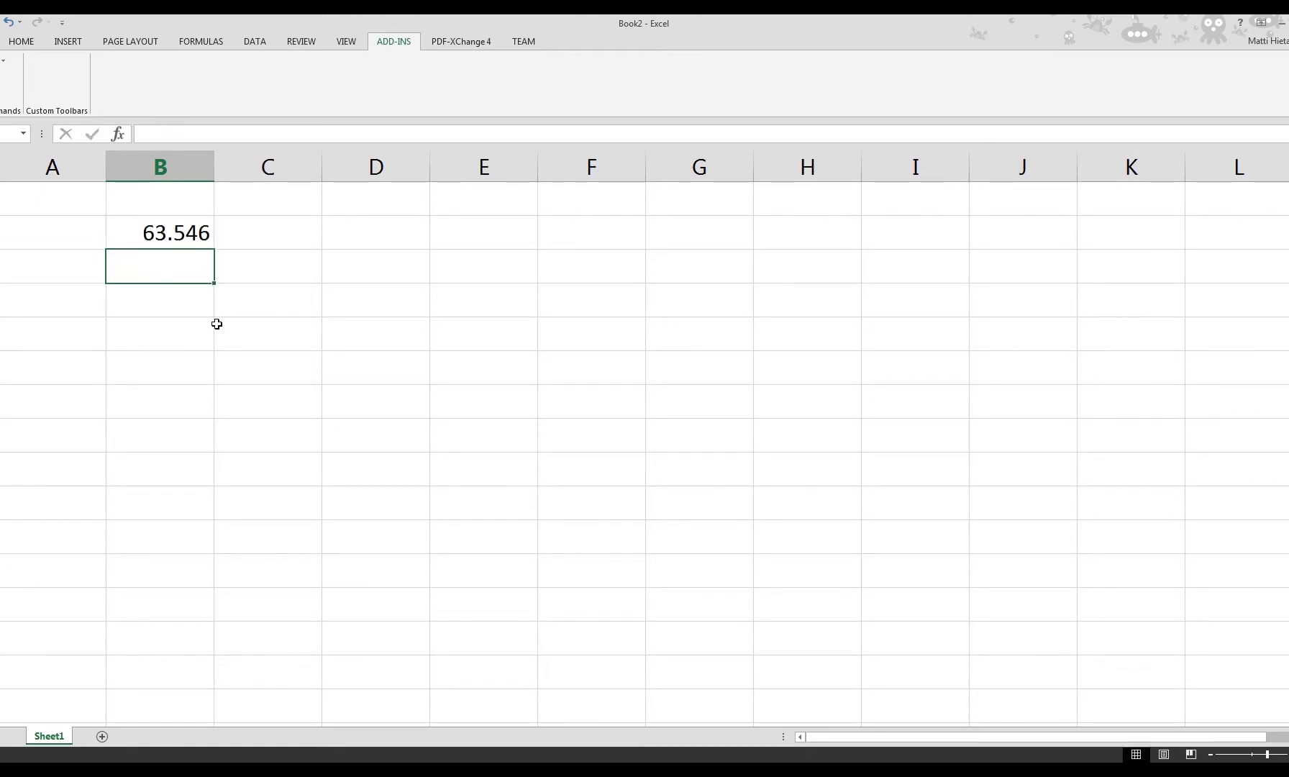
left_click(185, 238)
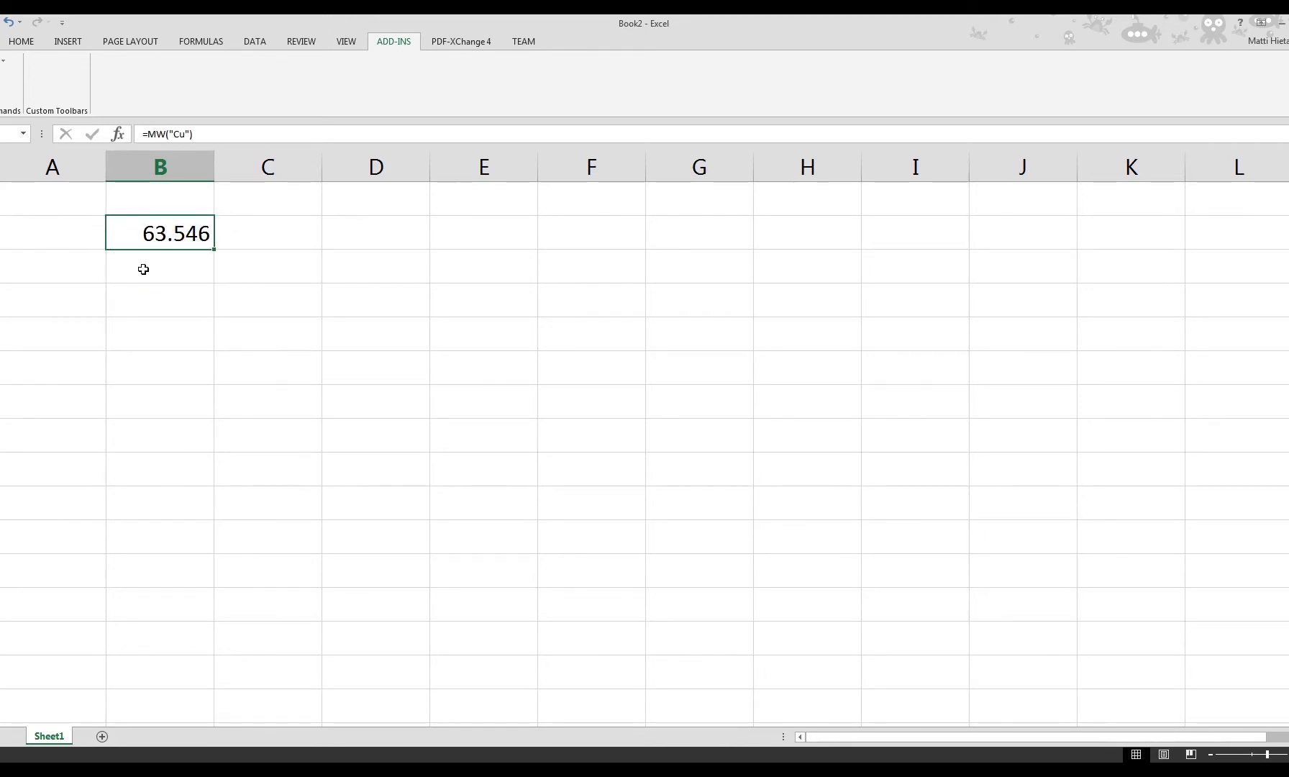
Step: Type the element name Cu into cell D2
left_click(148, 307)
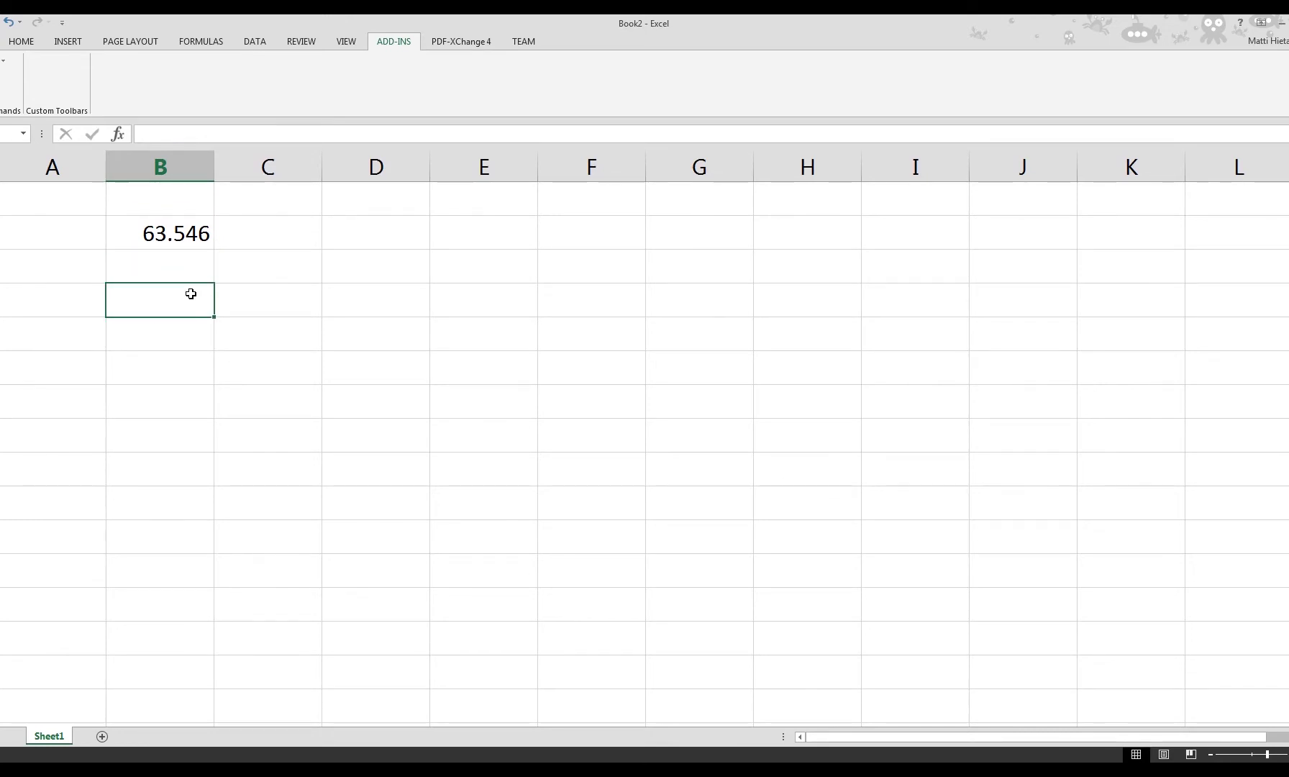
left_click(405, 242)
type("Cu")
key("Return")
Step: Enter =MW(D2) in B4 so it reads Cu from D2 and returns 63.546
key("Left")
key("Down")
key("Down")
key("Left")
key("Up")
type("=MW(")
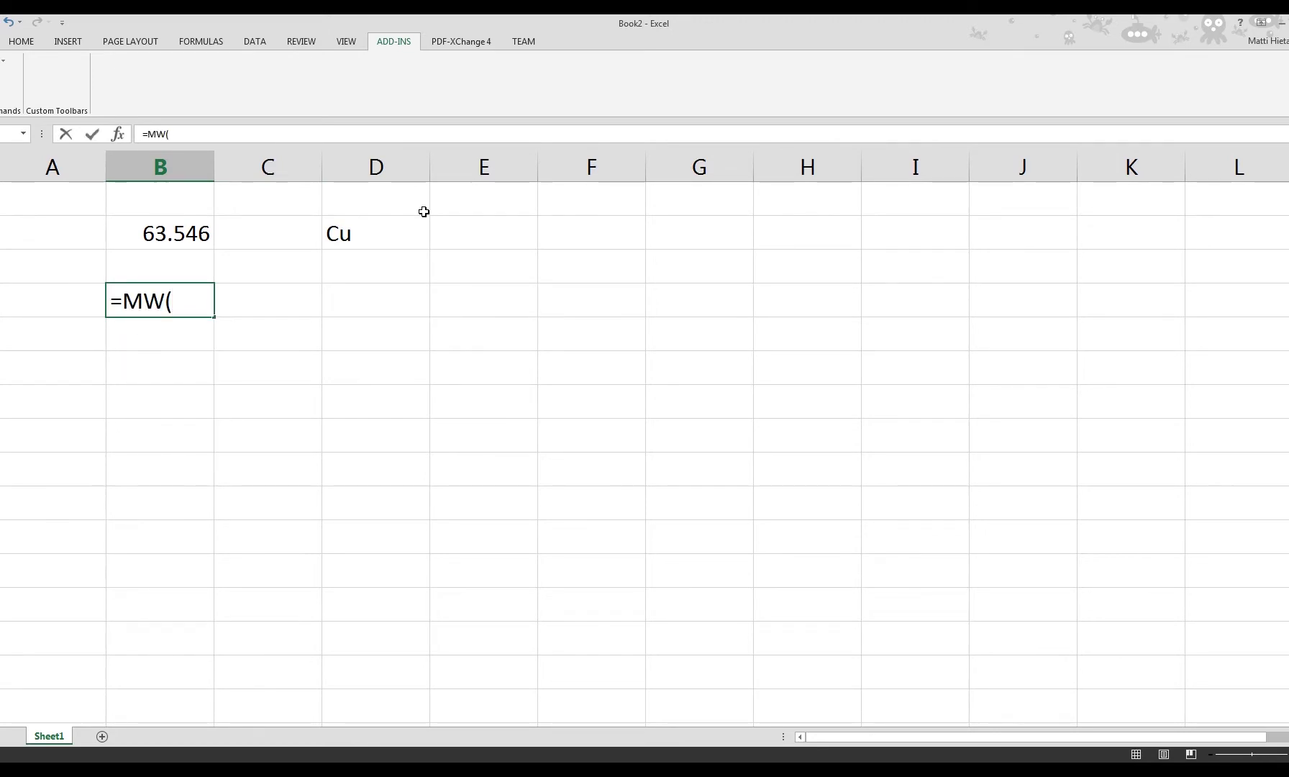
left_click(363, 232)
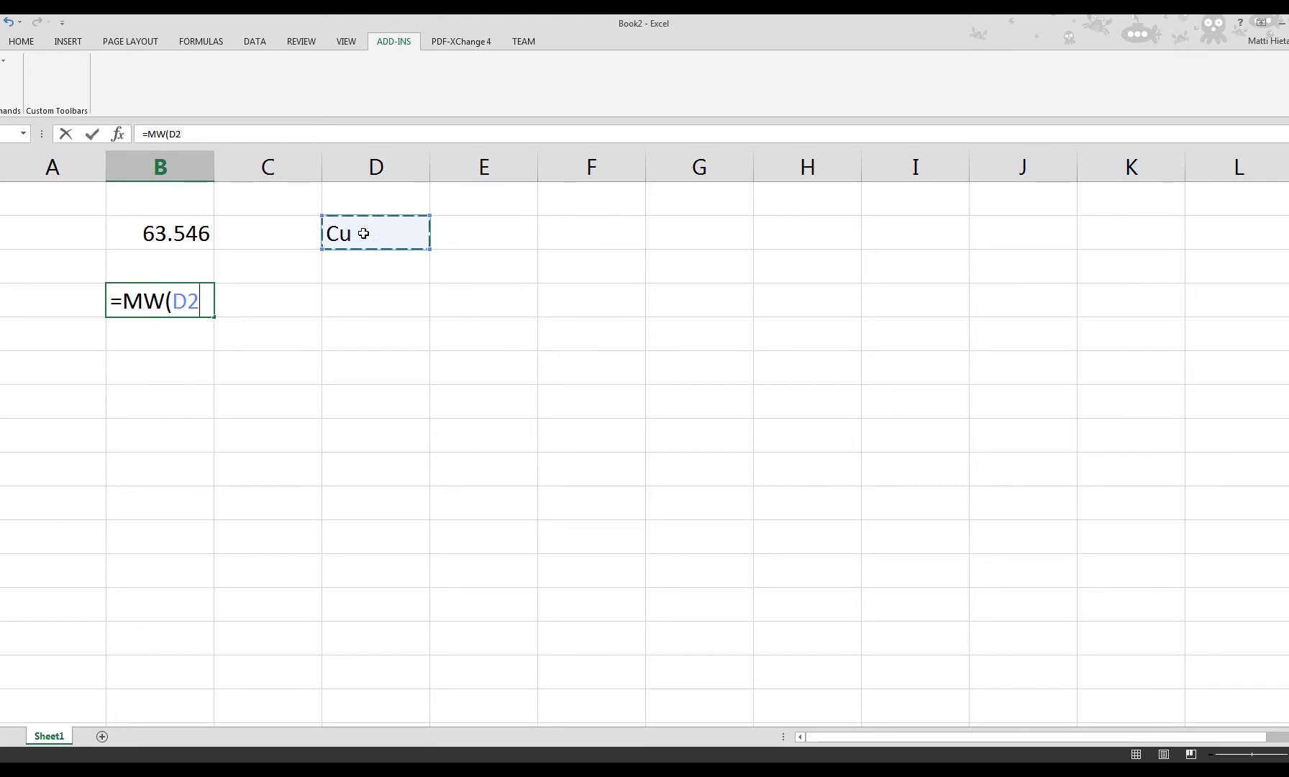
type(")")
key("Return")
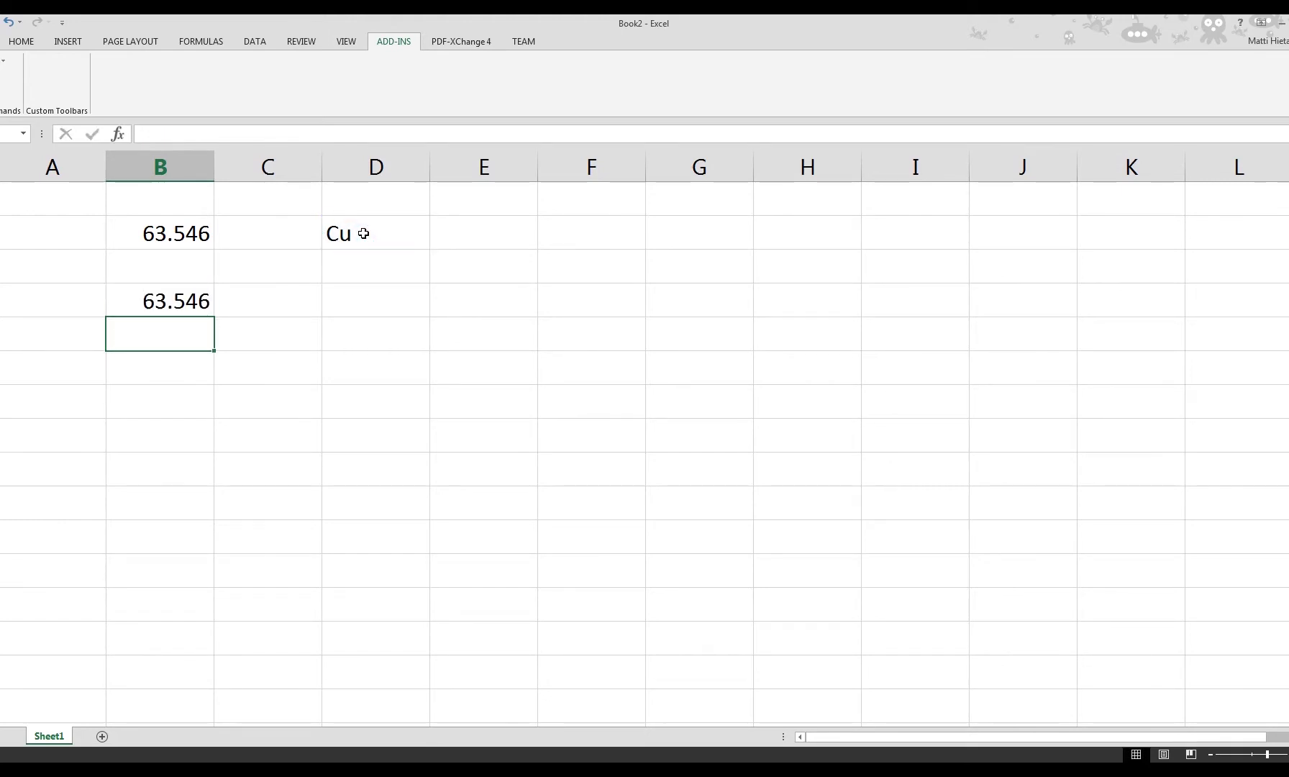
left_click(187, 266)
left_click(181, 297)
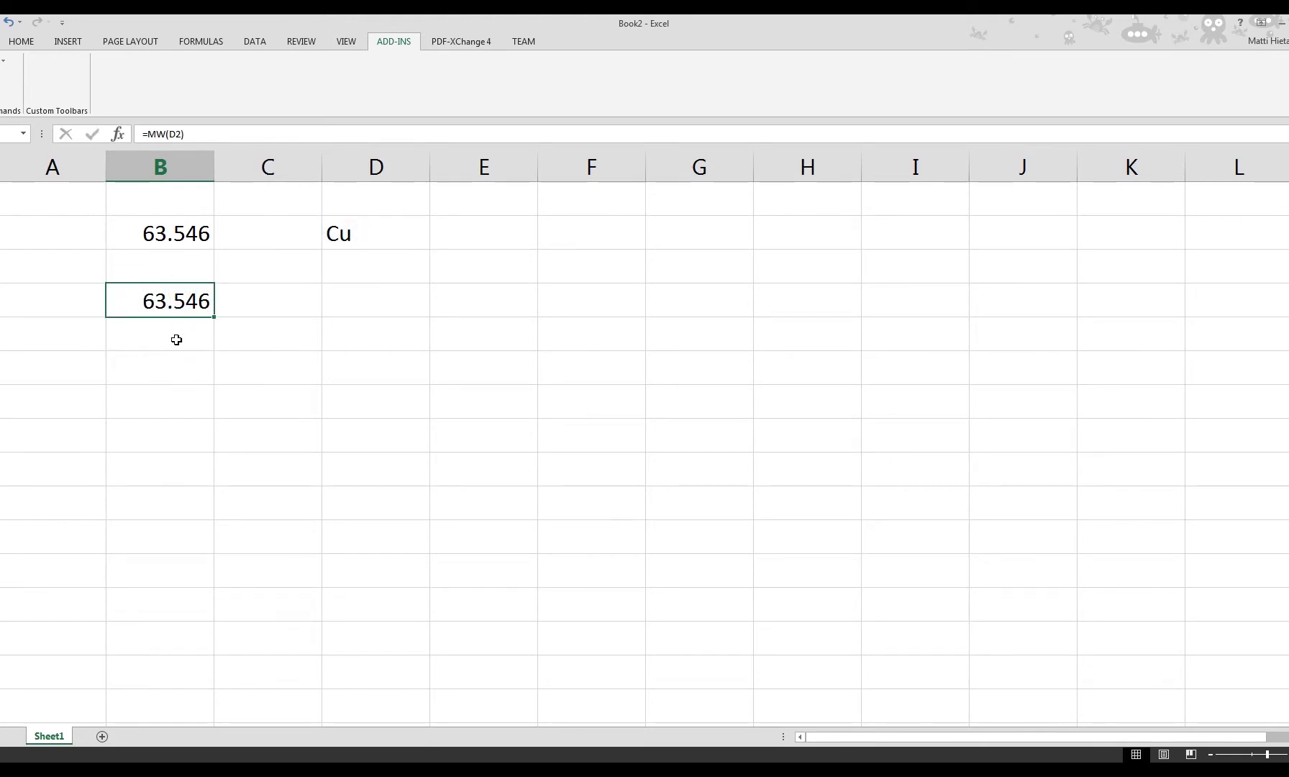
left_click(176, 340)
left_click(173, 364)
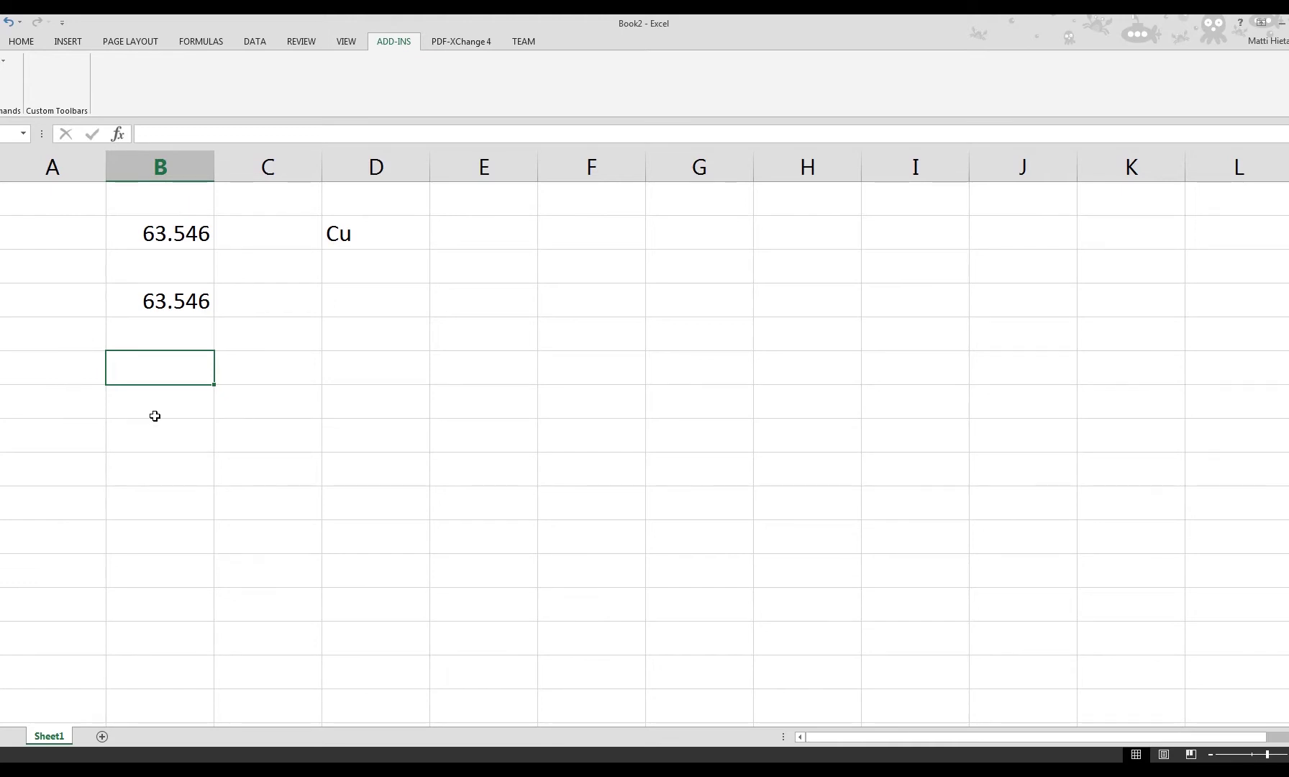
left_click(119, 135)
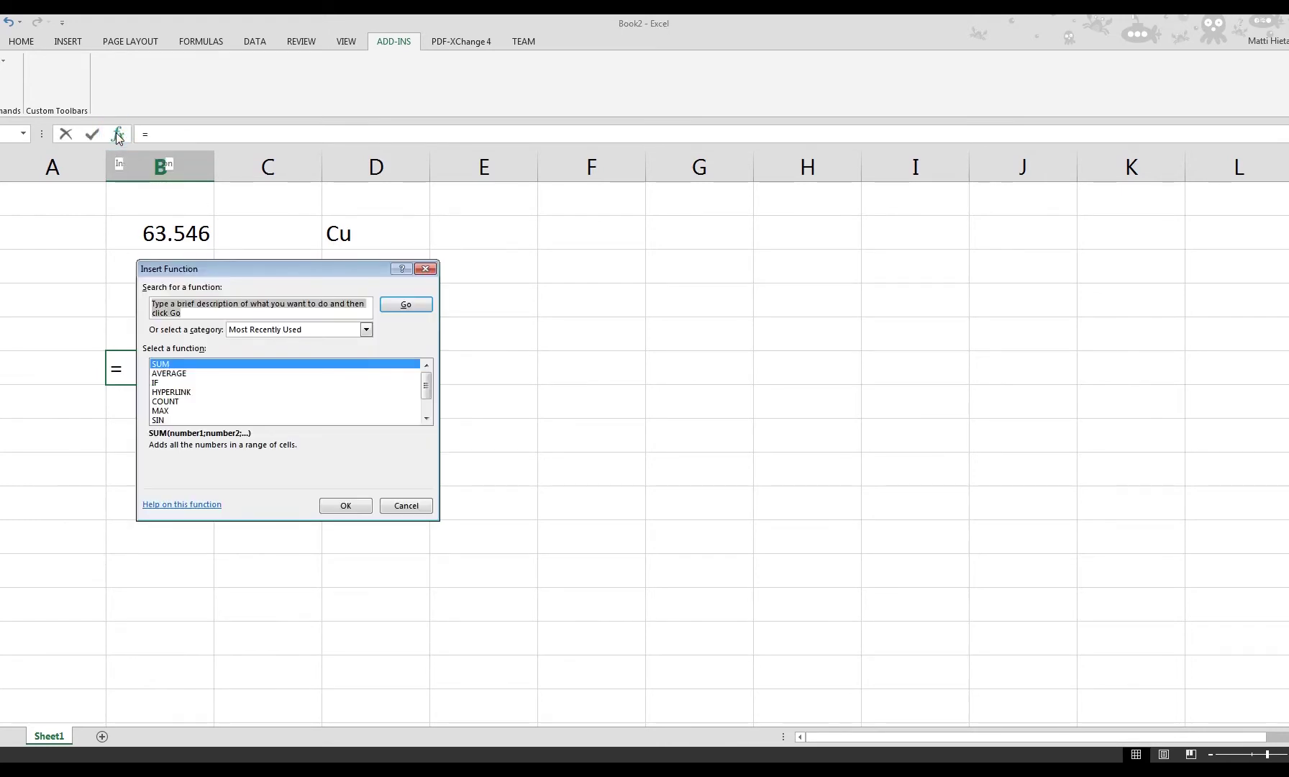
left_click(366, 329)
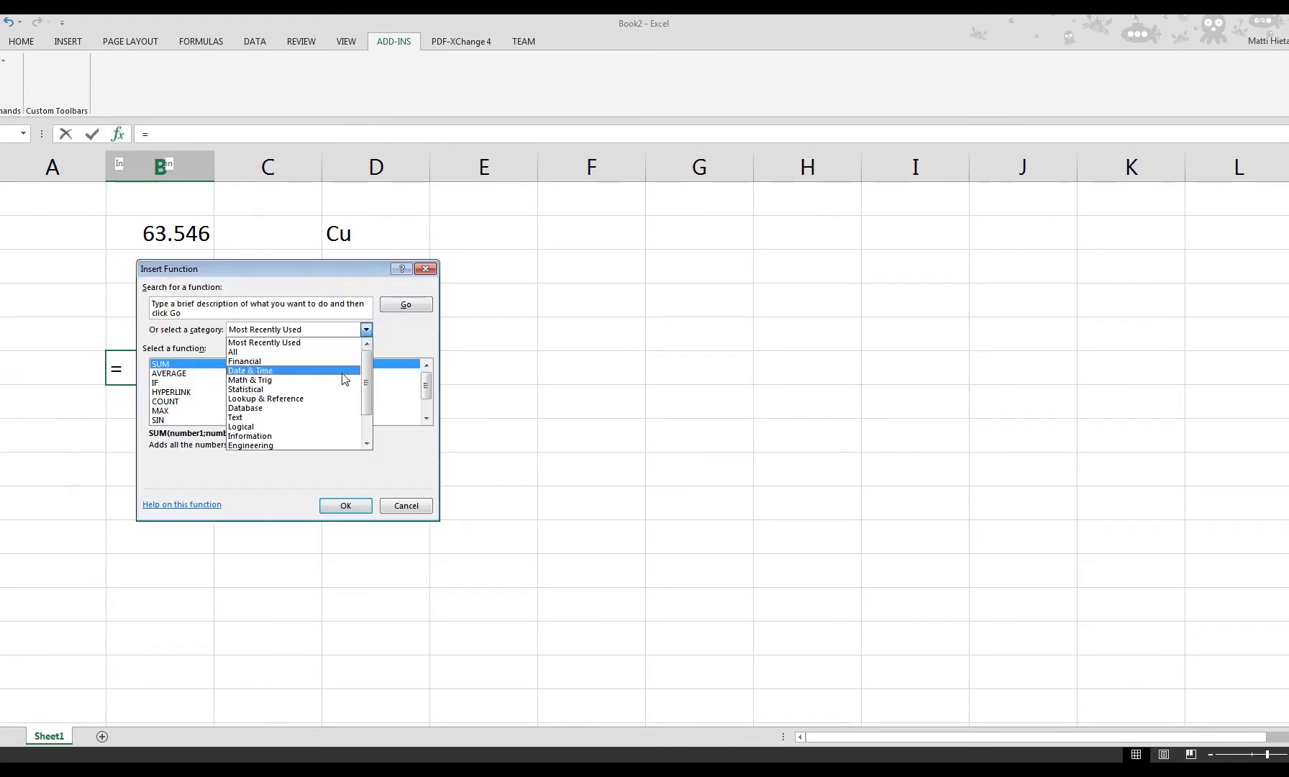
scroll(335, 382, "down", 2)
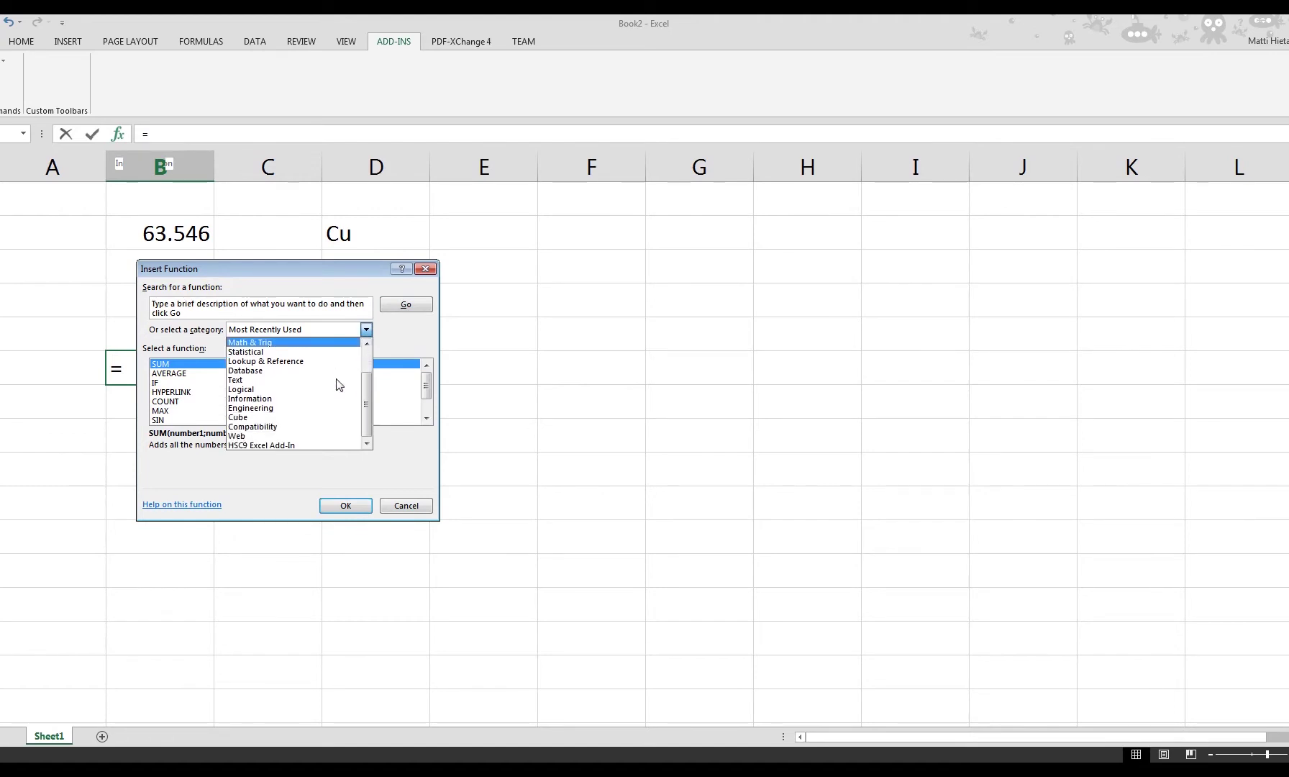
left_click(303, 444)
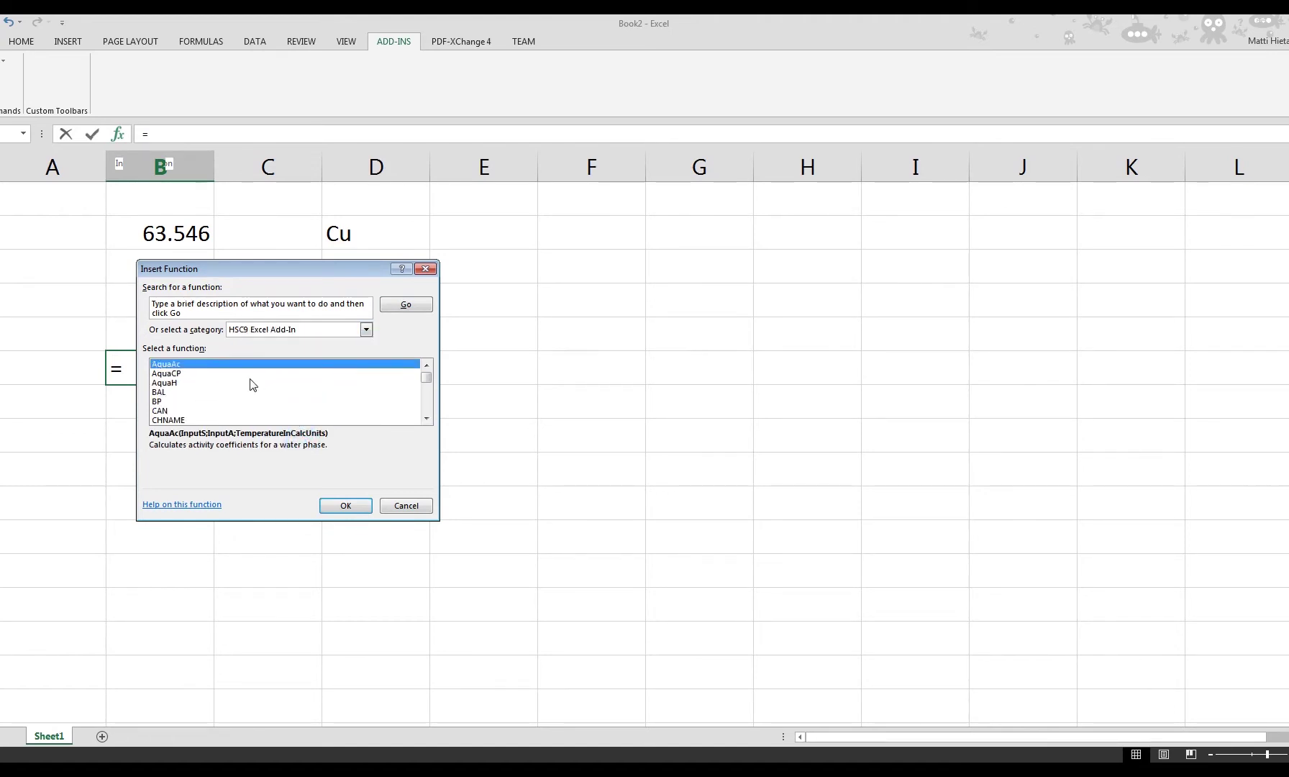
scroll(239, 375, "down", 2)
left_click(222, 382)
scroll(223, 382, "down", 1)
left_click(221, 382)
scroll(230, 384, "down", 2)
left_click(222, 383)
scroll(222, 383, "down", 1)
left_click(222, 388)
scroll(222, 387, "down", 1)
left_click(223, 391)
left_click(223, 401)
left_click(223, 410)
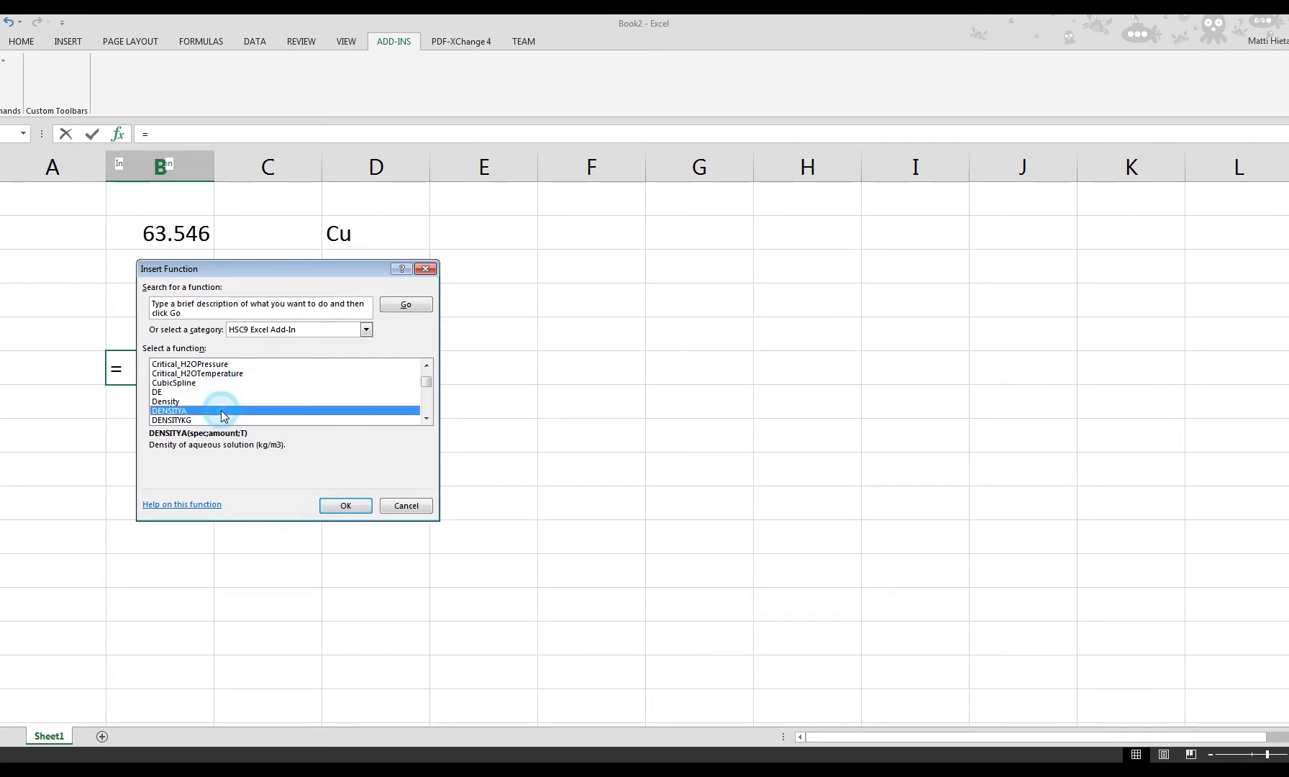
left_click(405, 505)
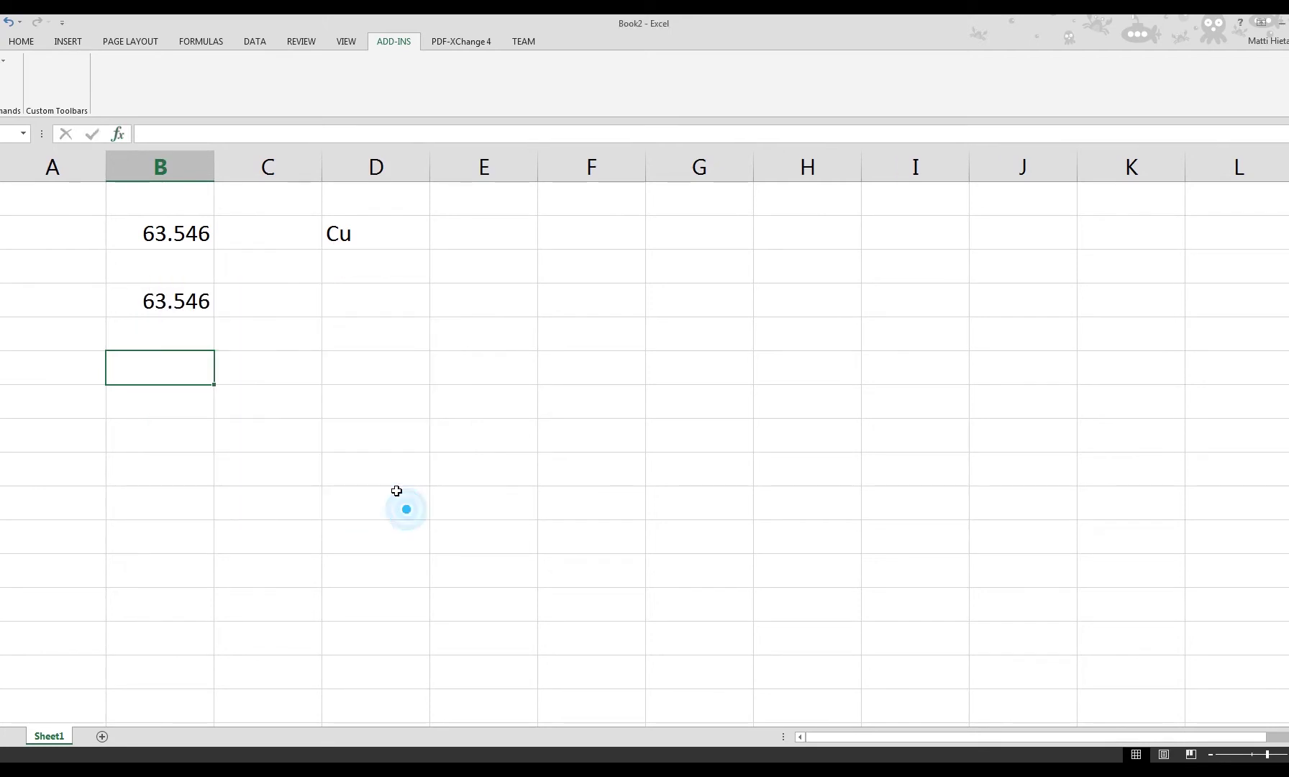
left_click(151, 411)
left_click(156, 366)
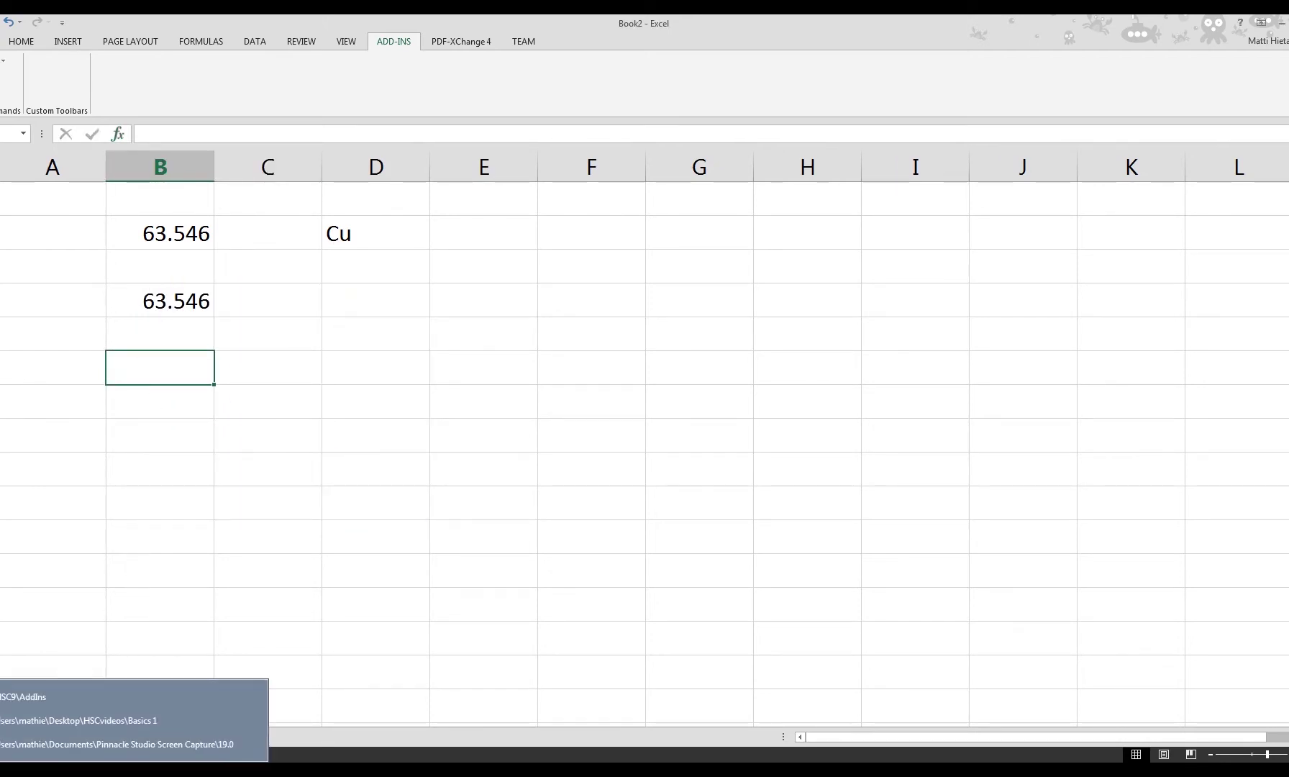
Step: Navigate Explorer to C:\HSC9\AddIns and open AddInSample.xls
left_click(72, 687)
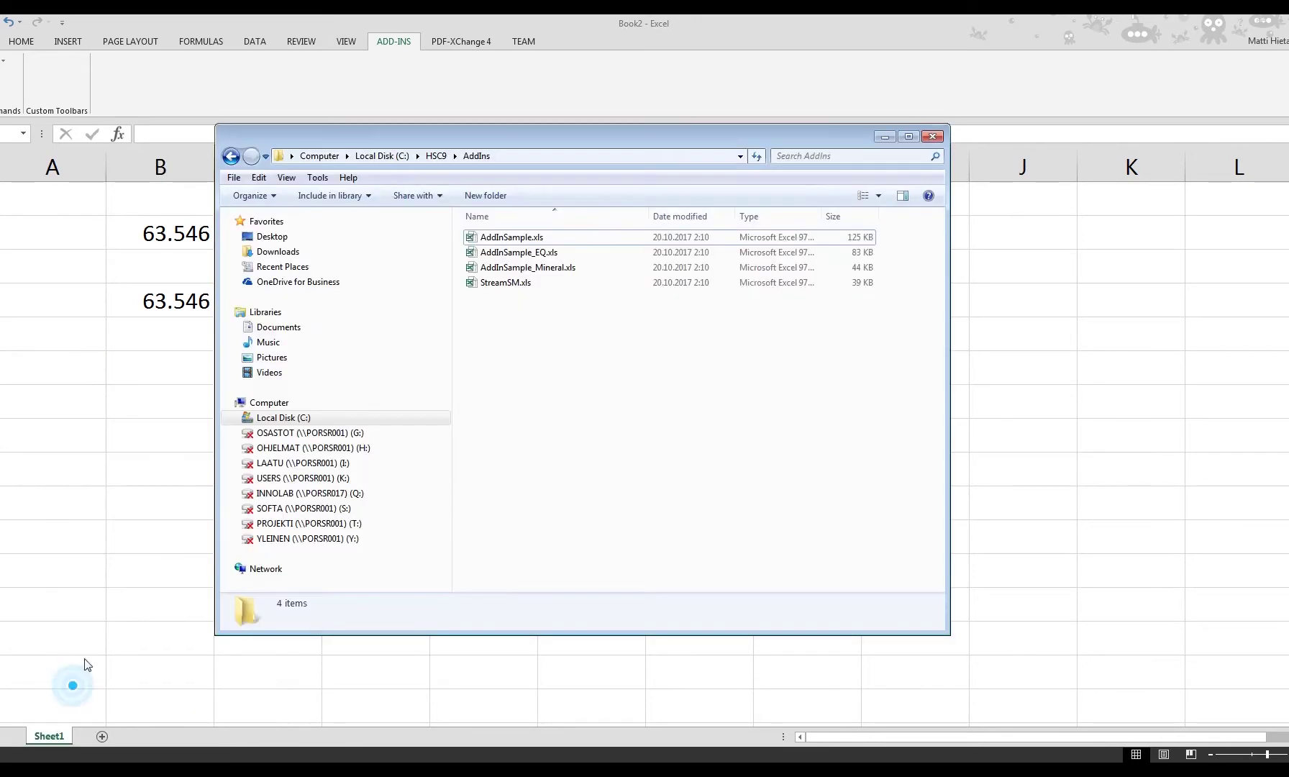
left_click(291, 419)
double_click(493, 358)
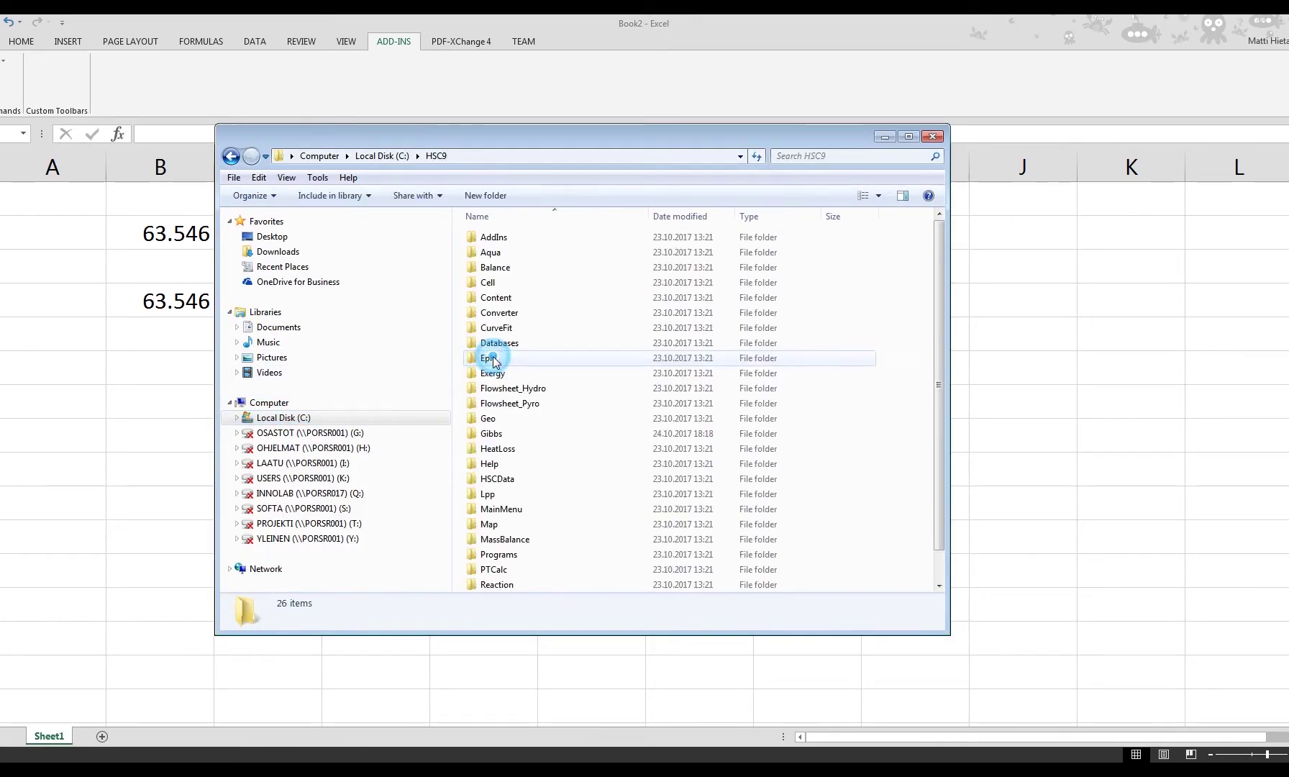
double_click(494, 237)
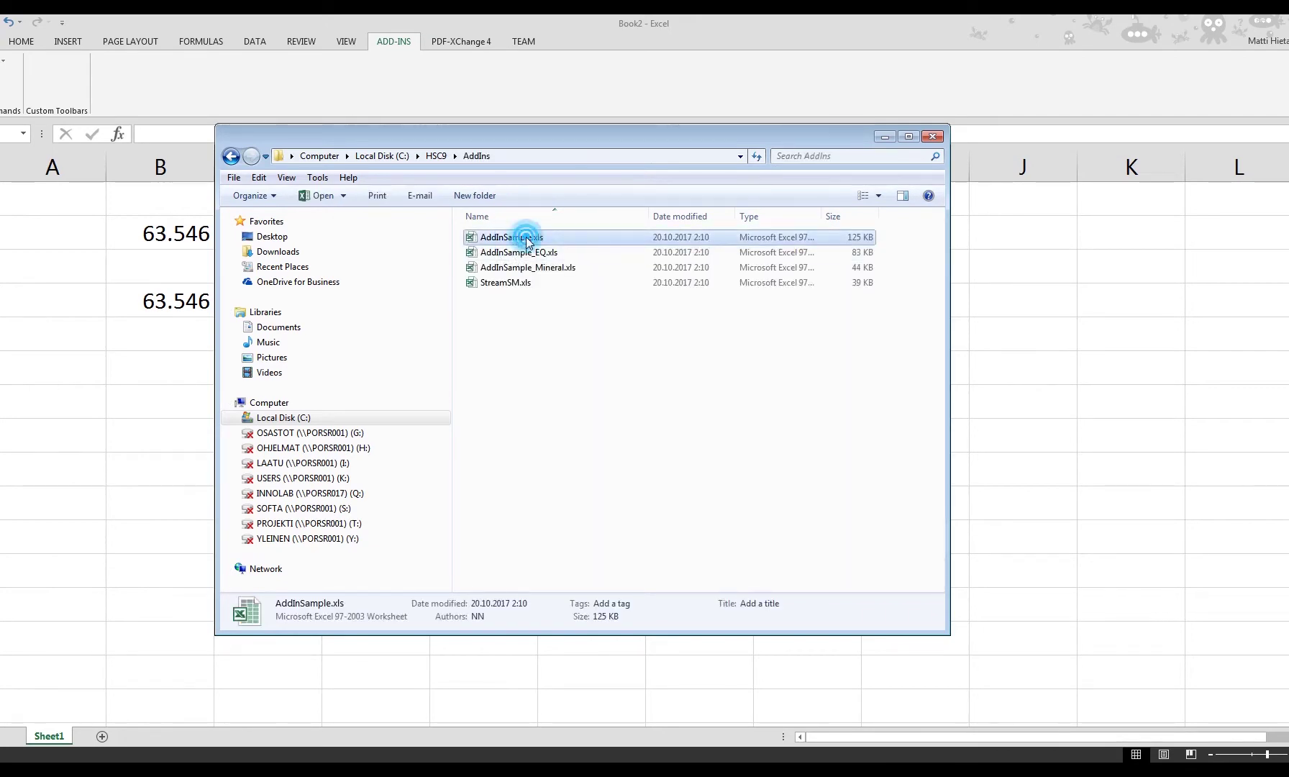
double_click(527, 240)
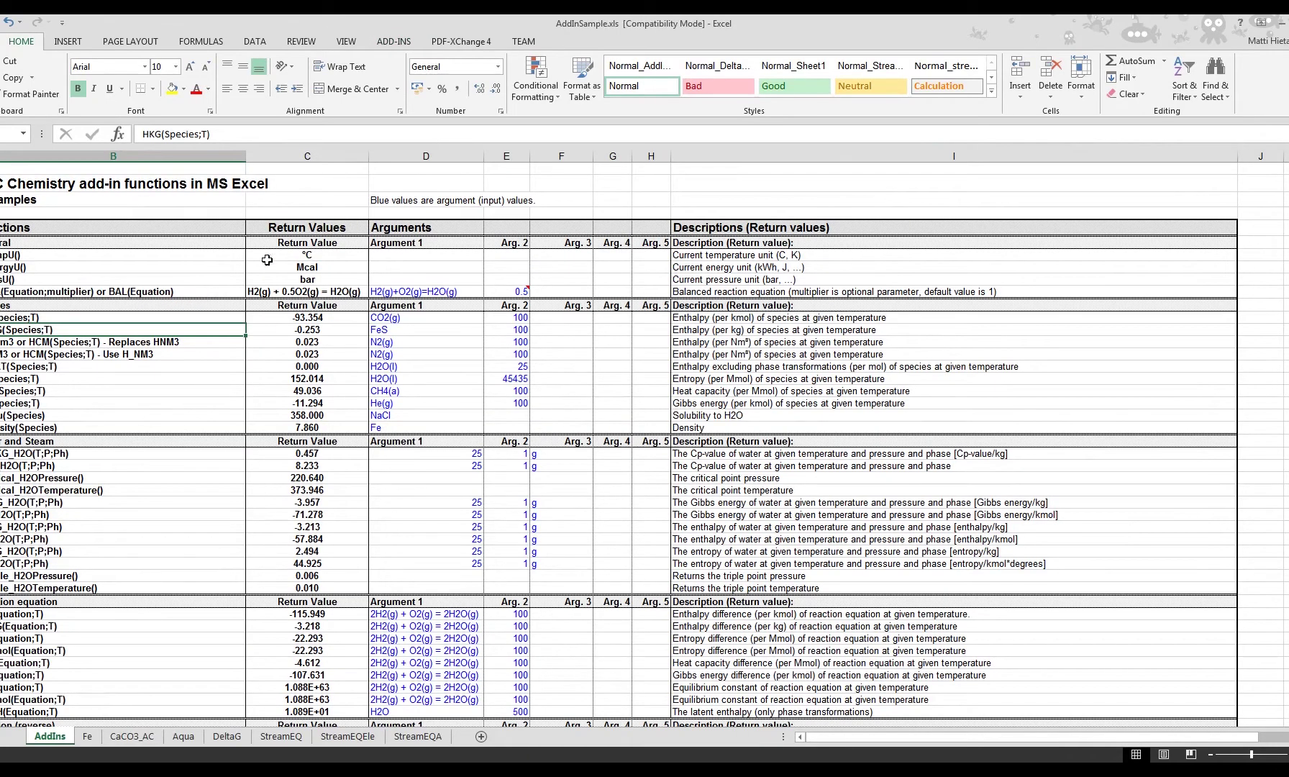
Step: Inspect the H(Species;T) example in C12, giving -93.354 for CO2(g) at 100
left_click(189, 265)
left_click(152, 212)
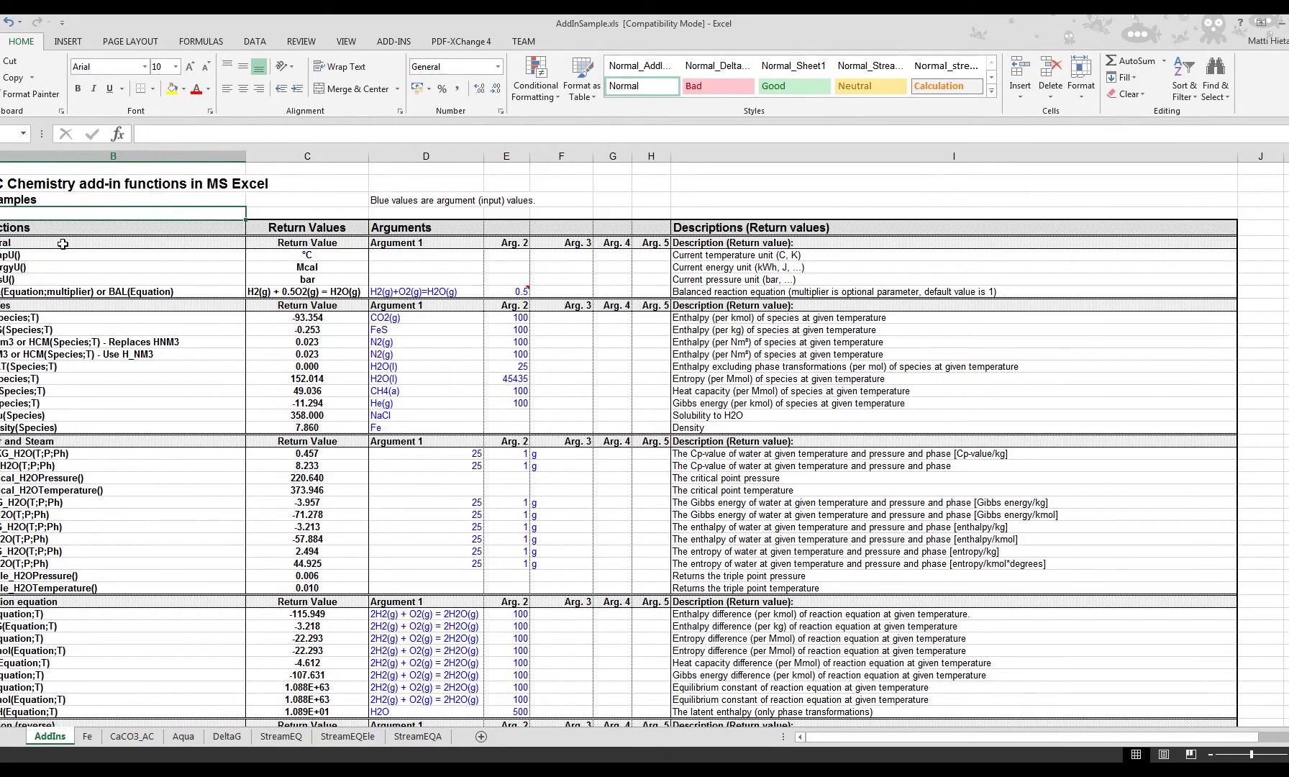
scroll(54, 504, "down", 15)
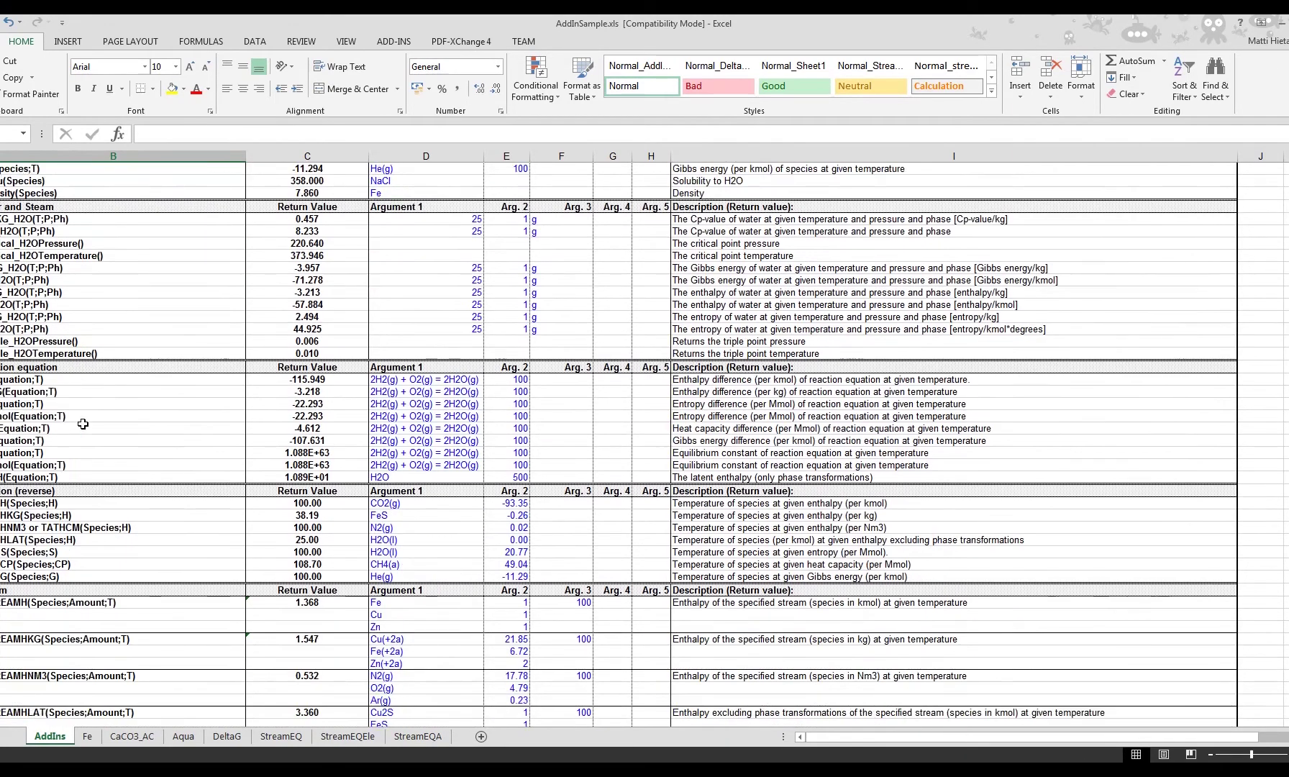
scroll(91, 396, "down", 8)
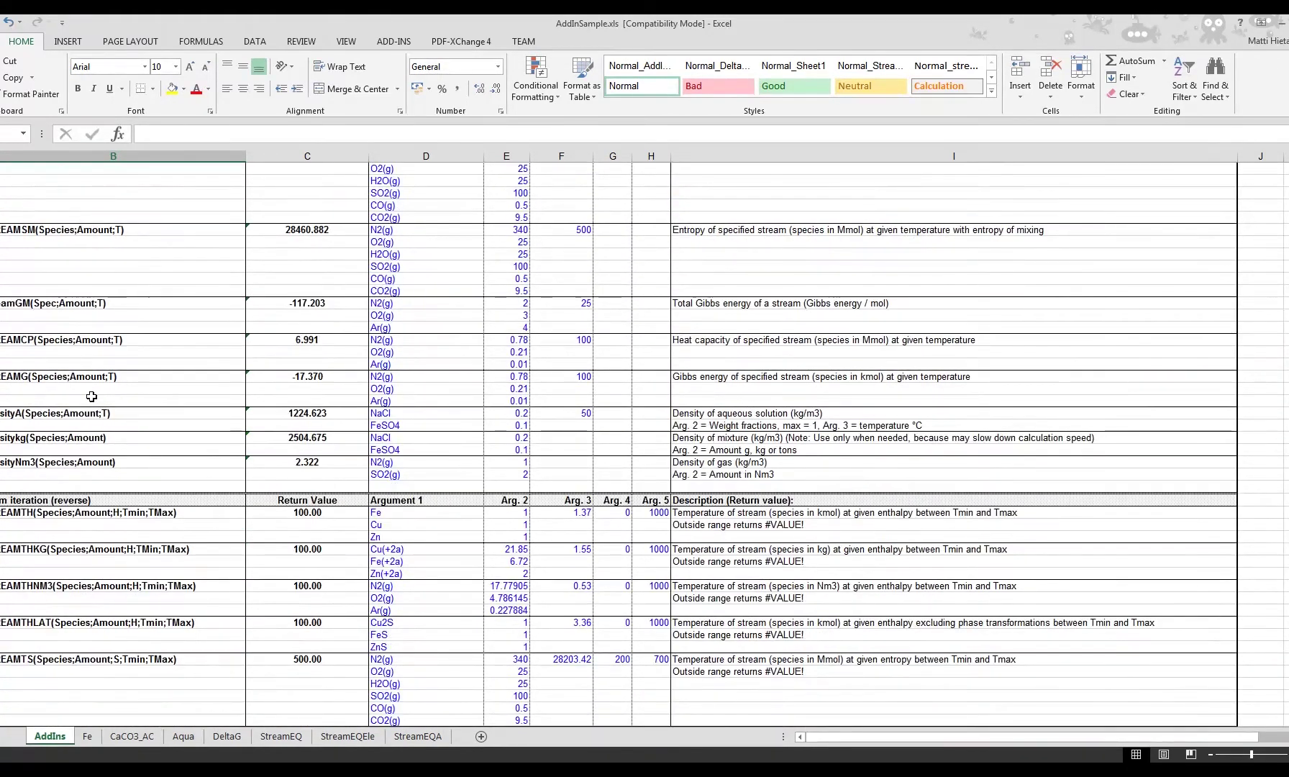
scroll(91, 396, "up", 18)
scroll(91, 396, "up", 7)
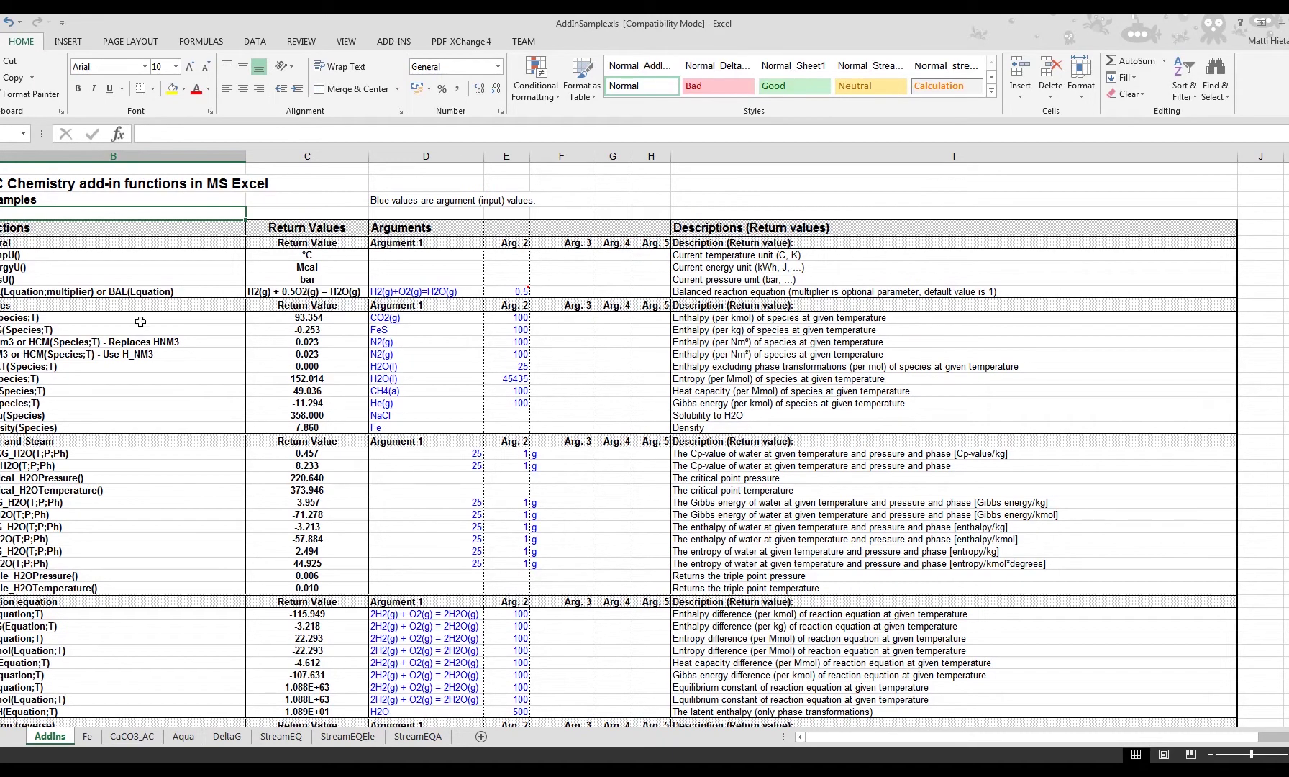
left_click(289, 318)
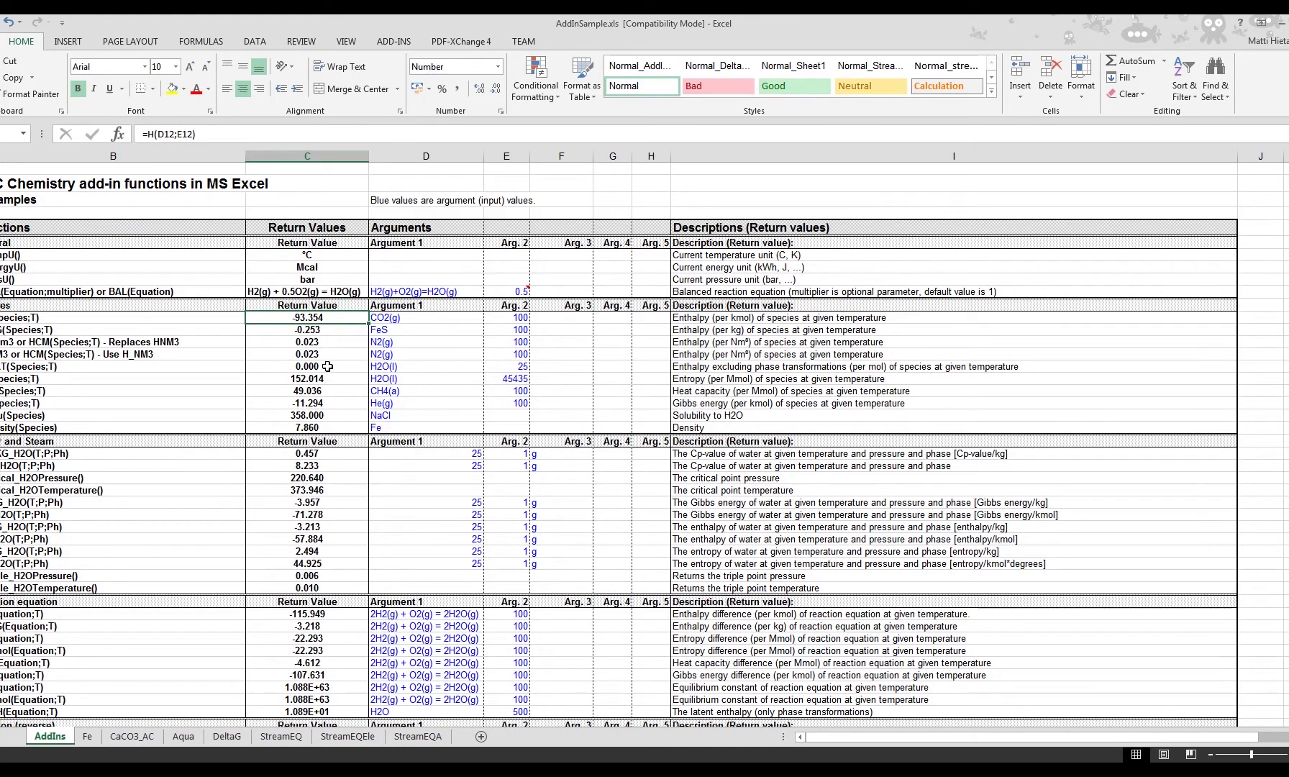
left_click(20, 320)
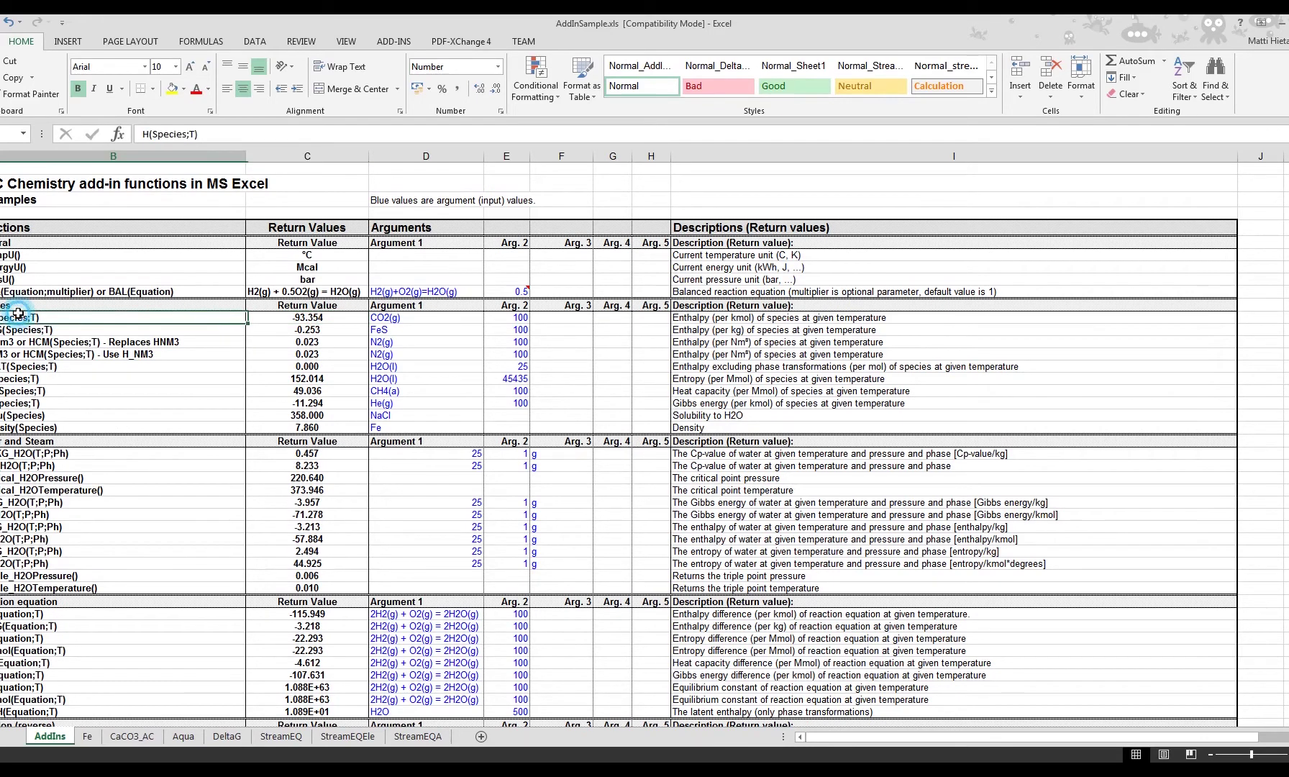
left_click(315, 320)
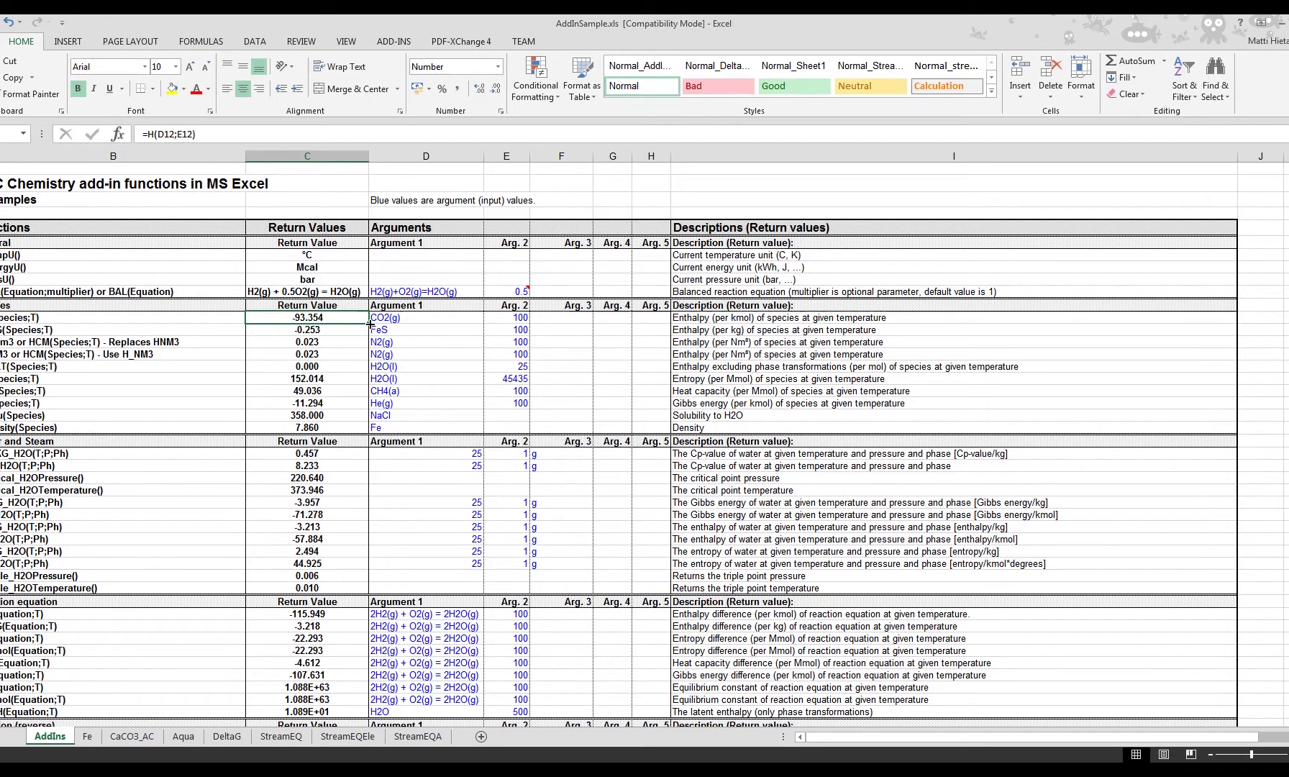
left_click(431, 321)
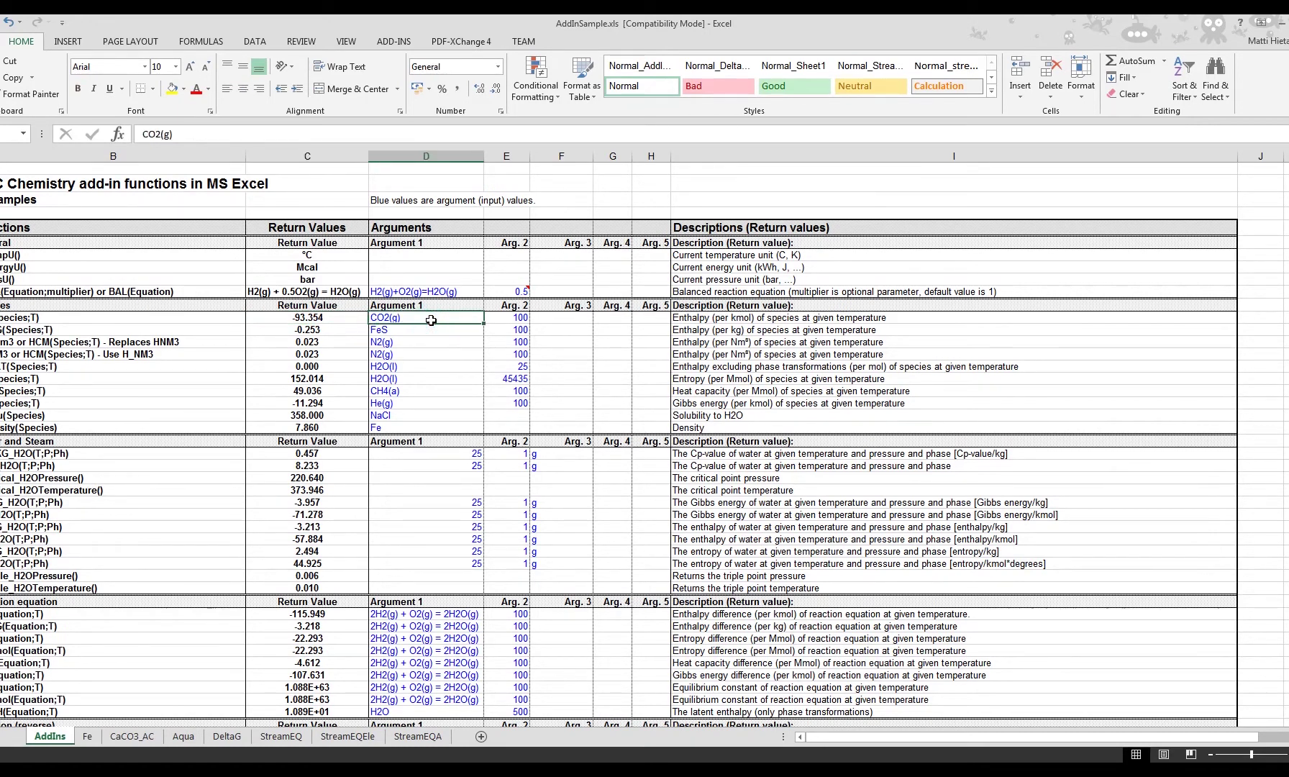
left_click(513, 320)
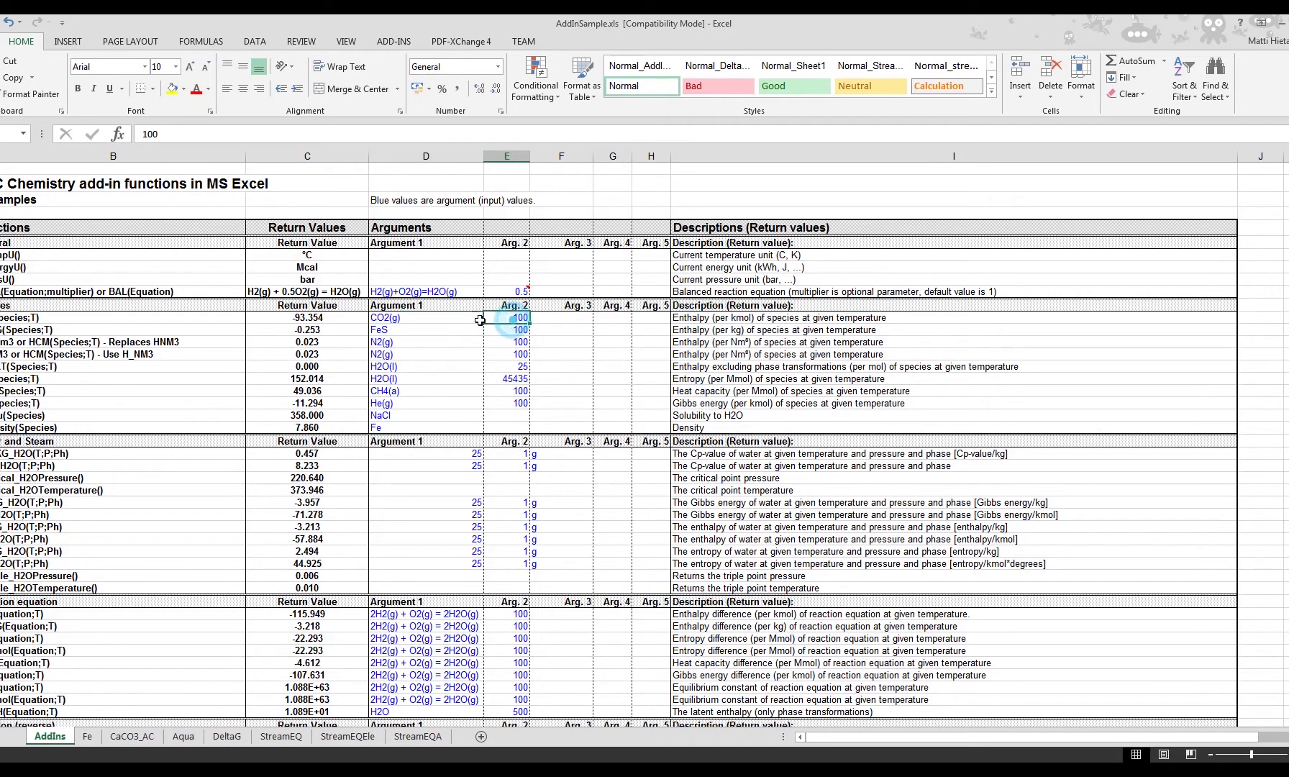
left_click(90, 319)
Step: Review the WTP(Species1;Species2) wt-% content function entry and its description
left_click(88, 212)
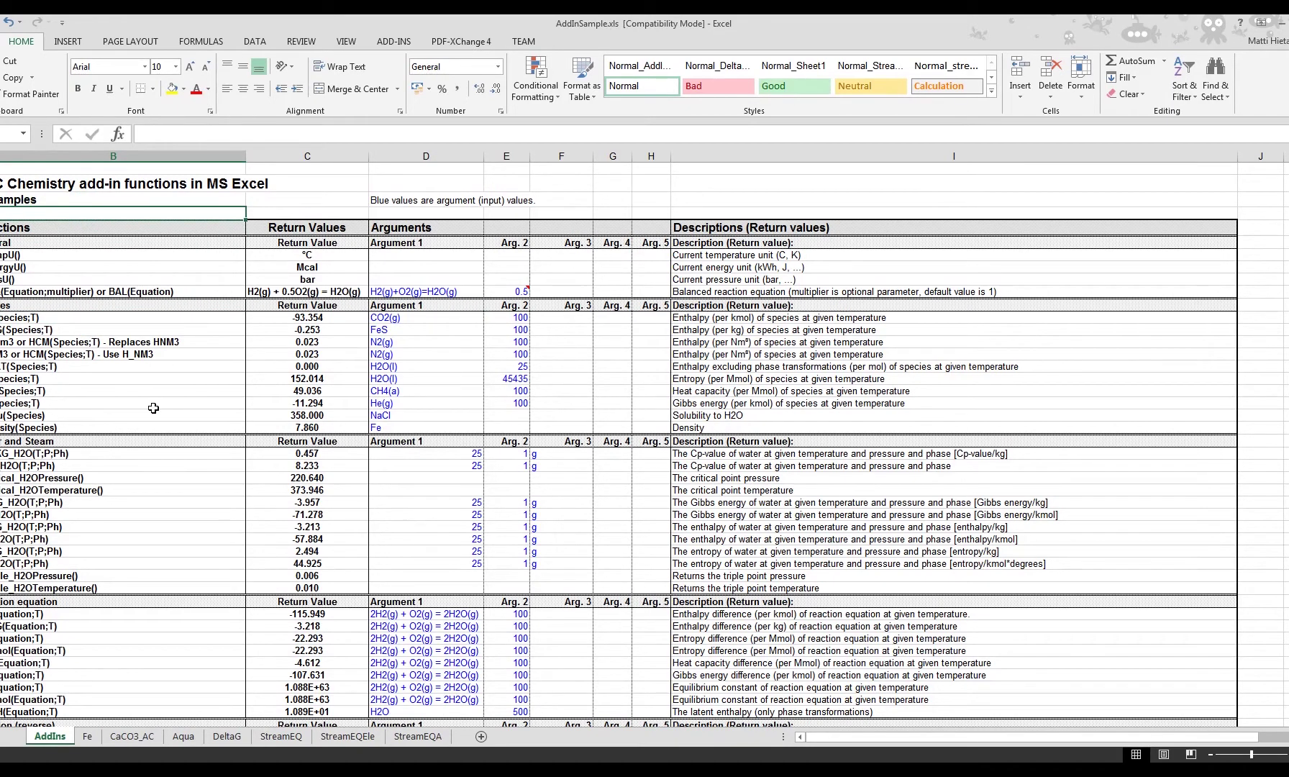
scroll(153, 407, "down", 20)
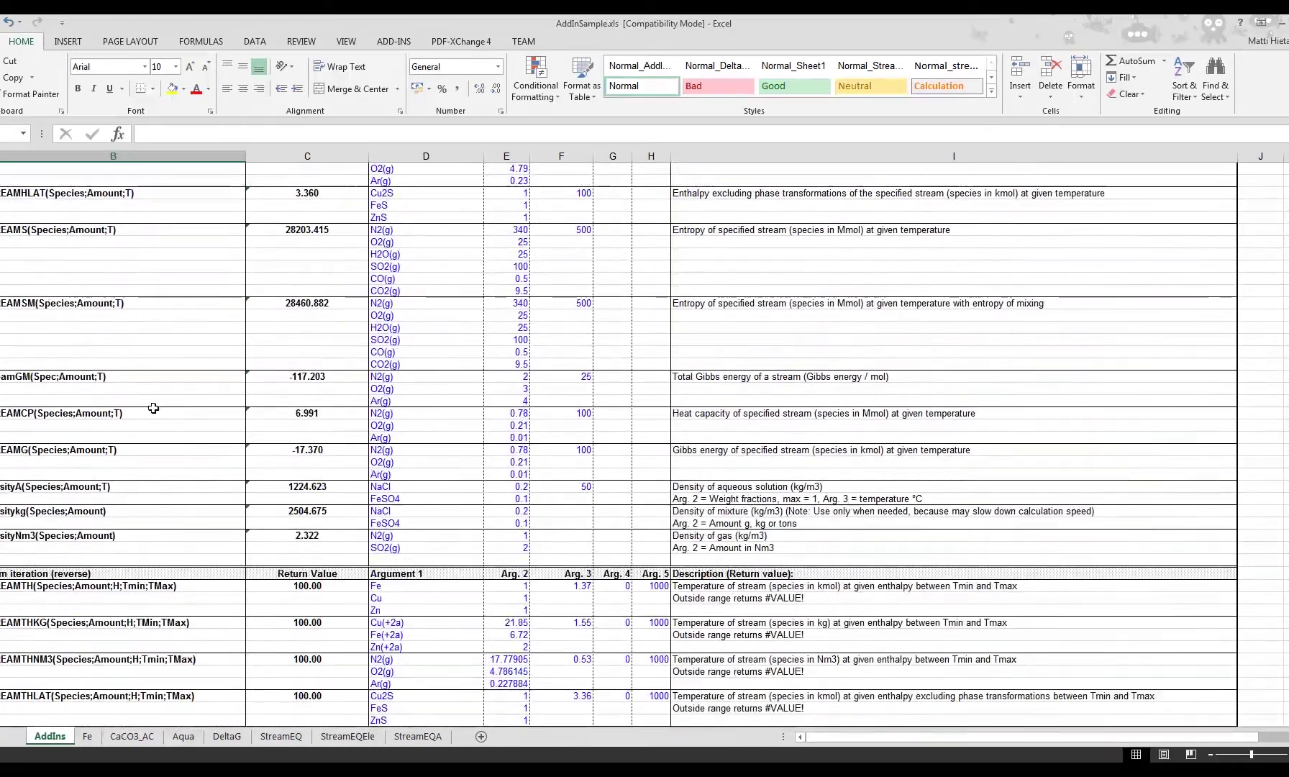
scroll(153, 408, "down", 20)
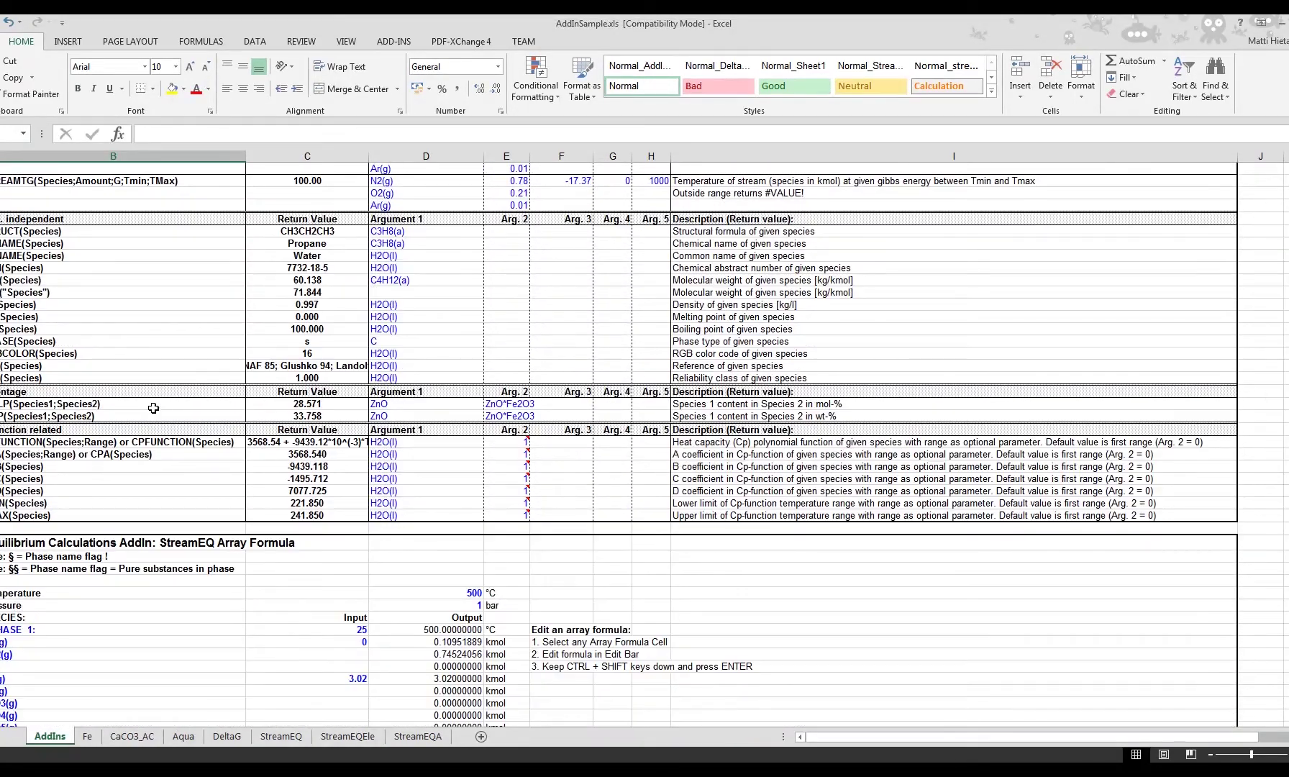
scroll(153, 408, "up", 2)
left_click(80, 491)
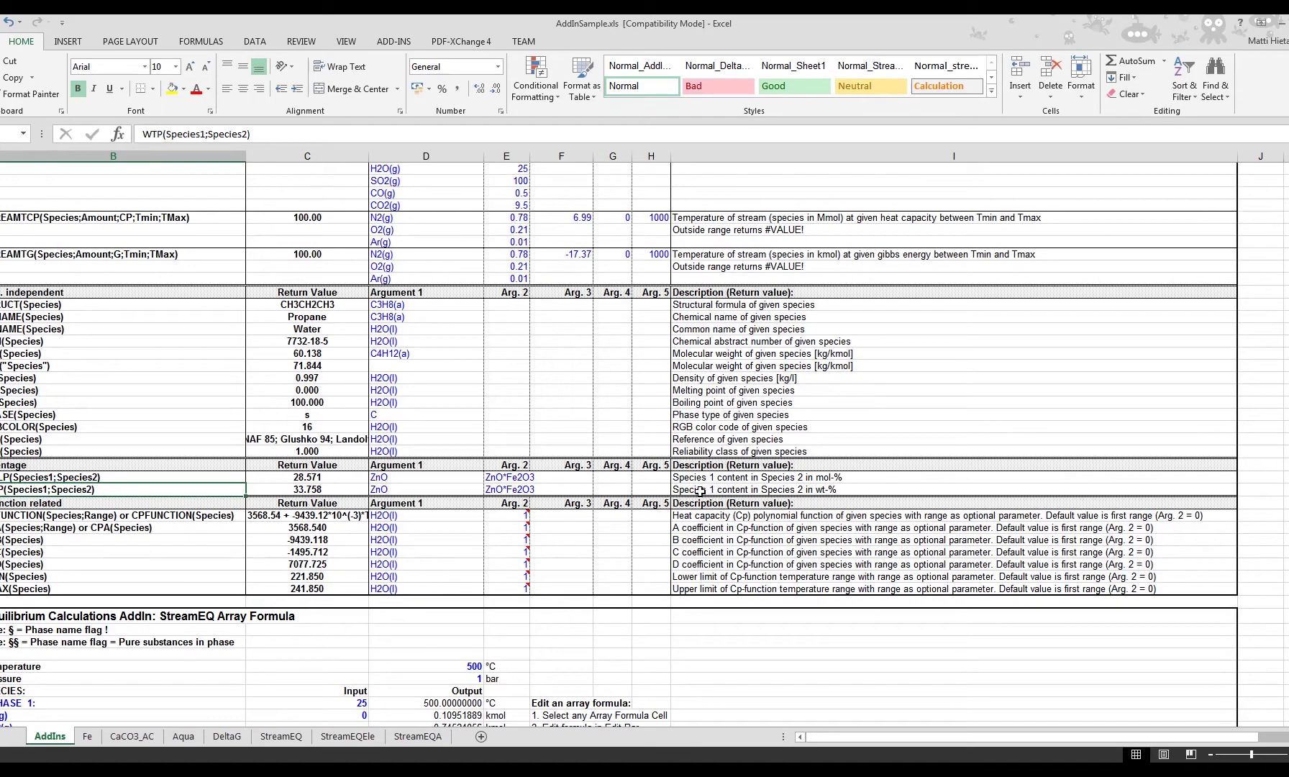
left_click(746, 491)
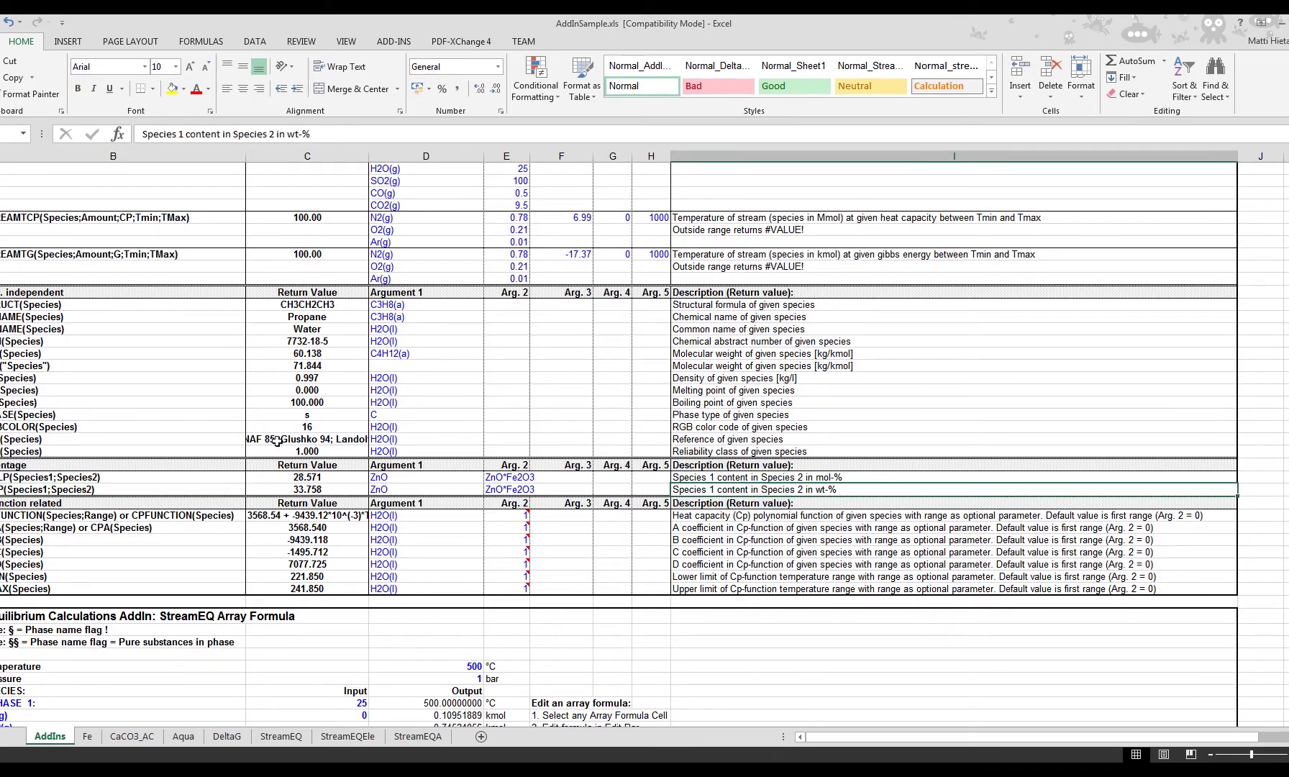
scroll(245, 446, "up", 20)
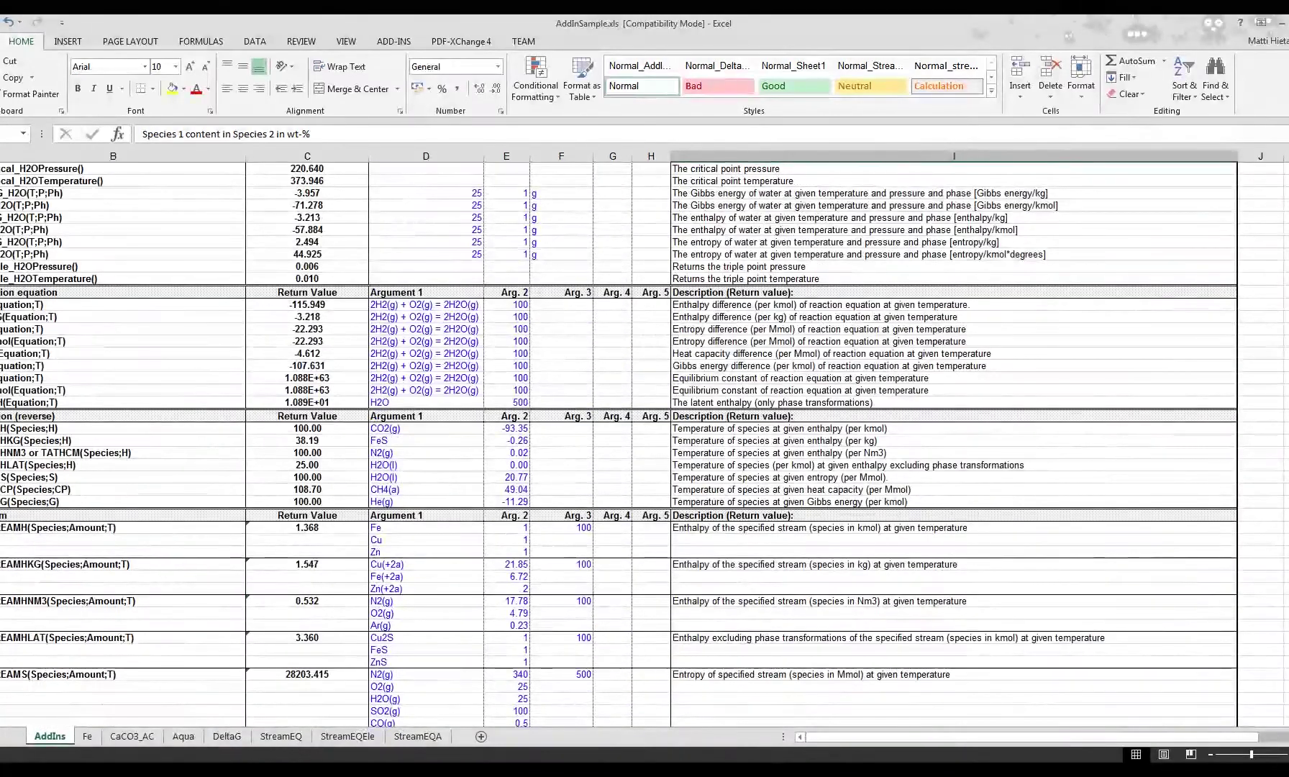
Step: Back in Book2, enter the compound CuO into cell E2
left_click(166, 713)
left_click(164, 359)
left_click(181, 405)
left_click(400, 238)
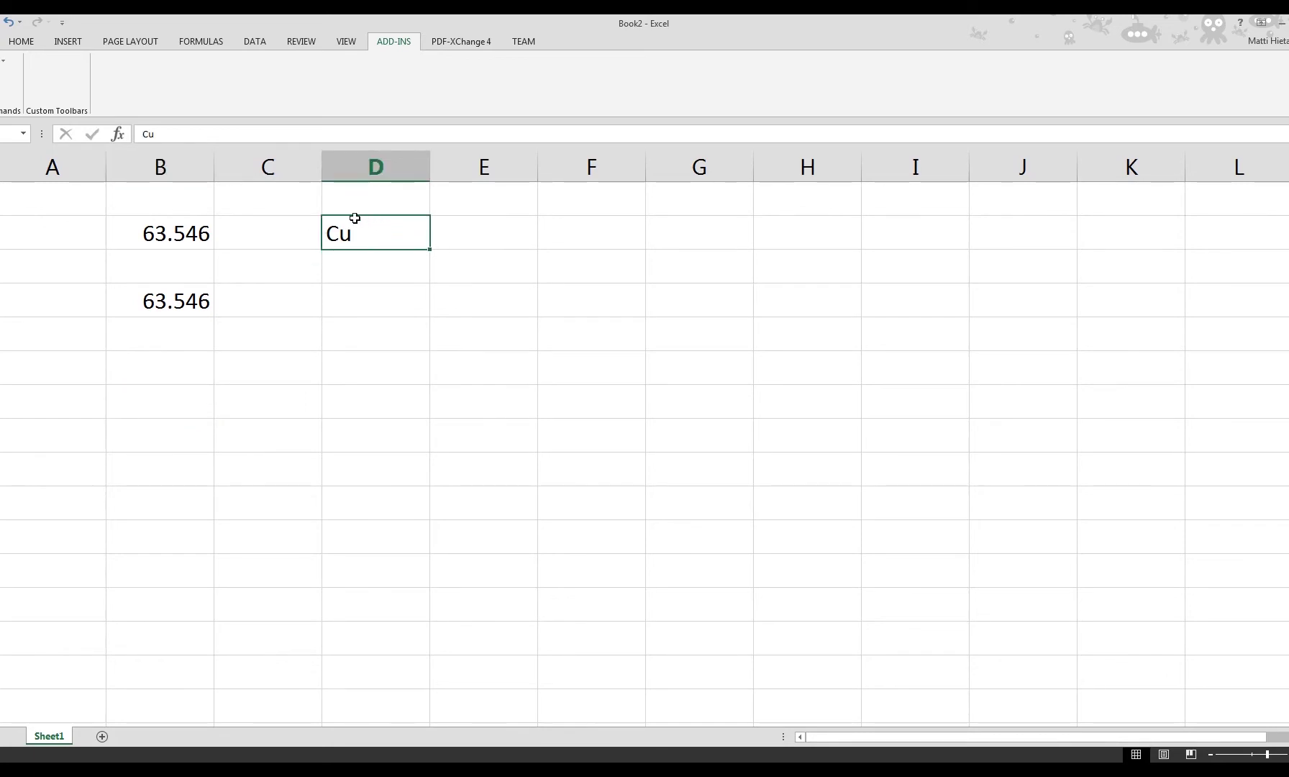
left_click(494, 233)
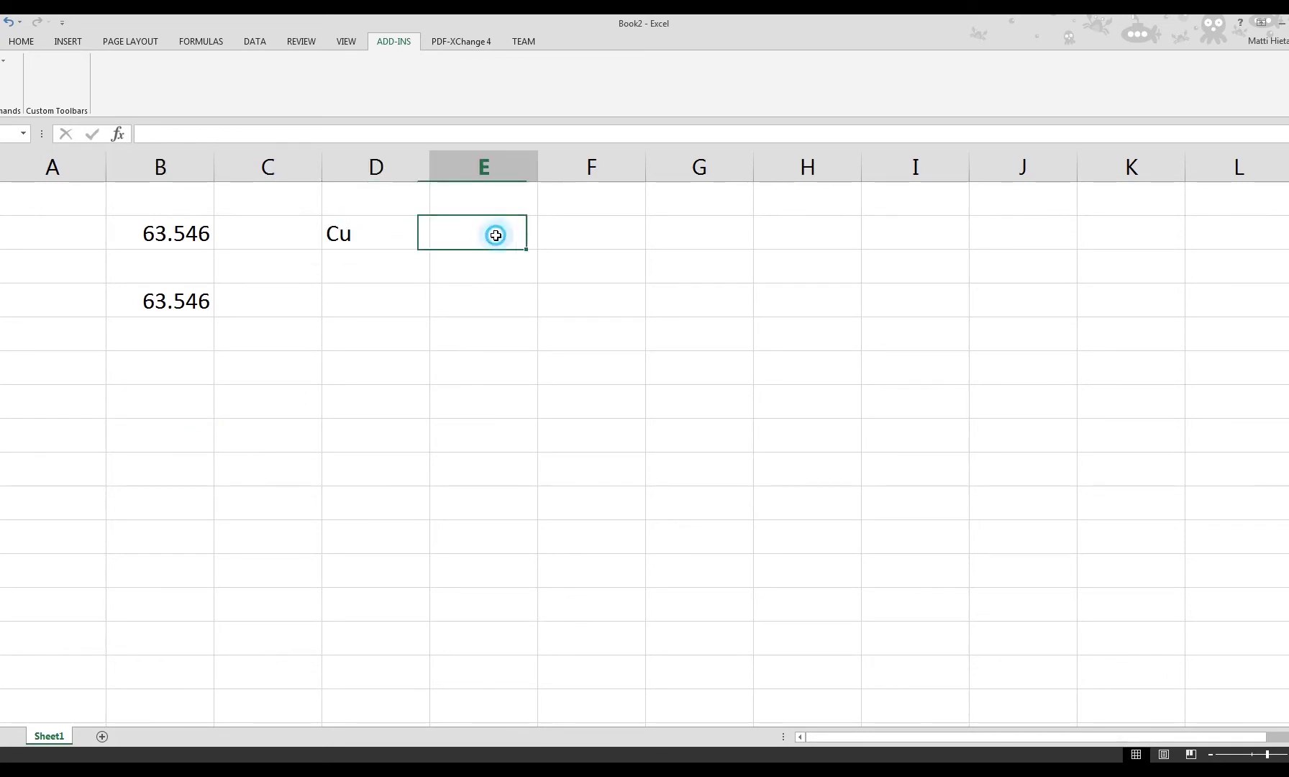
type("CuO")
key("Return")
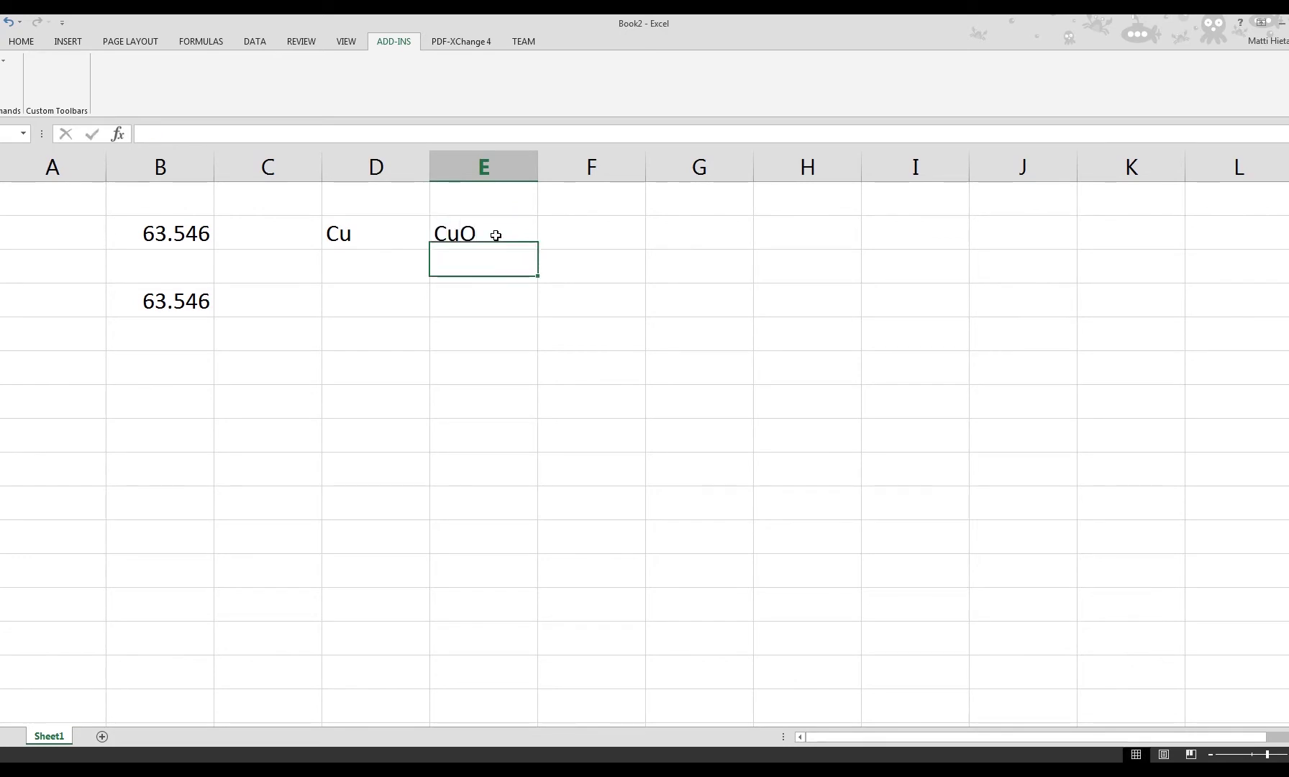
key("Left")
key("Down")
key("Down")
key("Down")
key("Left")
key("Left")
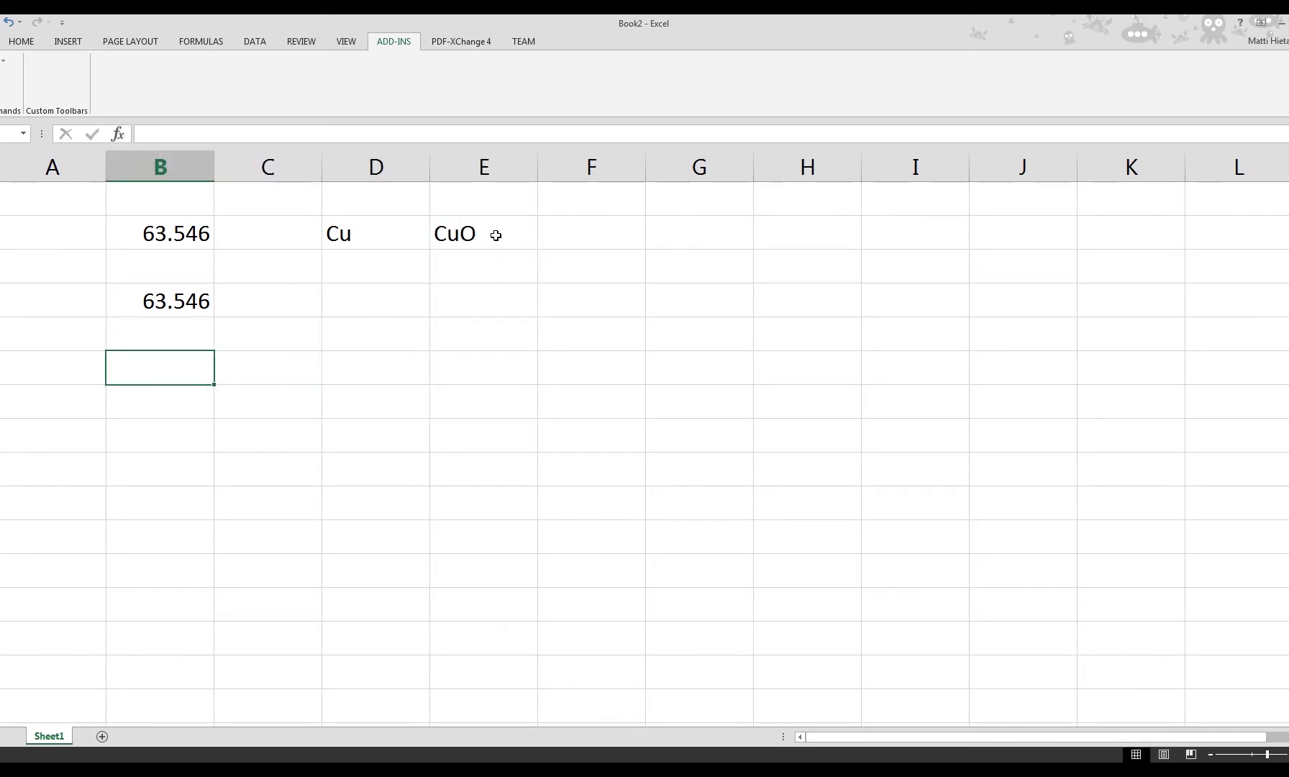
Step: Enter =WTP(D2;E2) in B6, giving copper's 79.88645 wt-% in CuO
type("=WTP(")
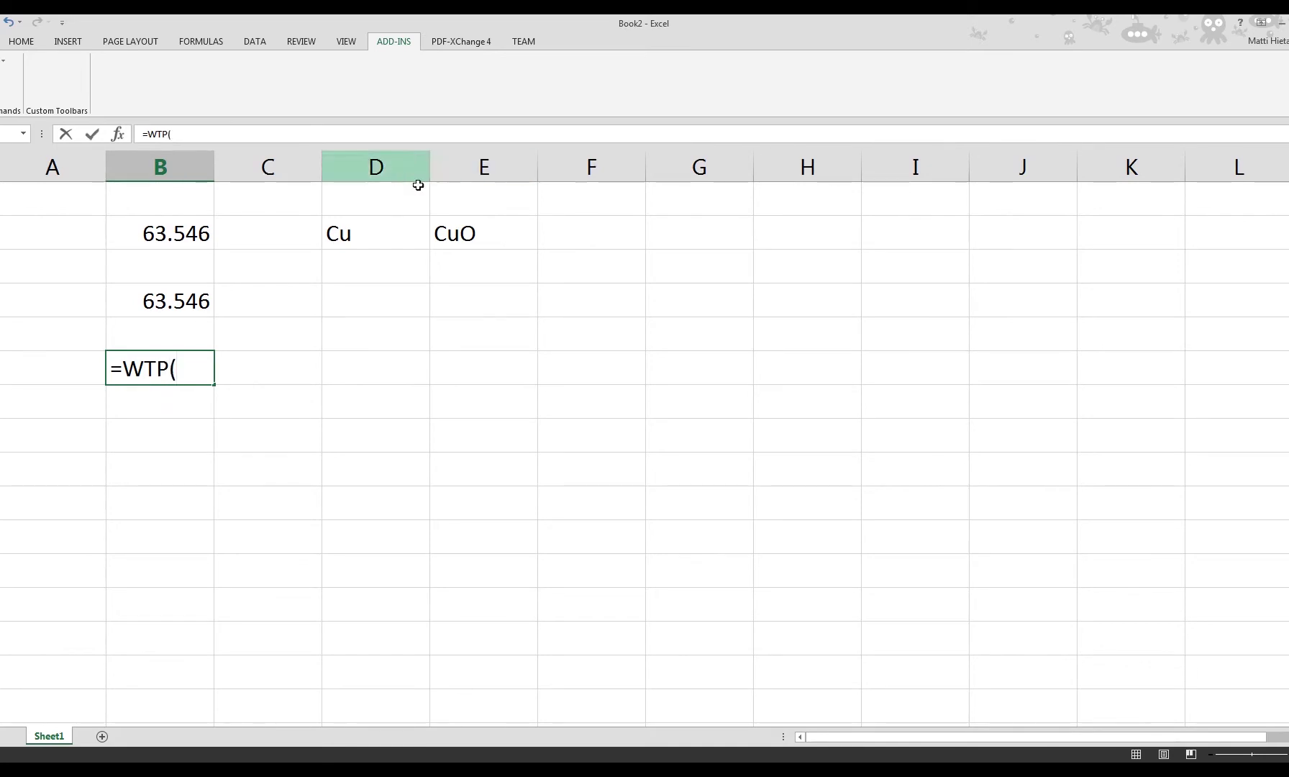
left_click(386, 234)
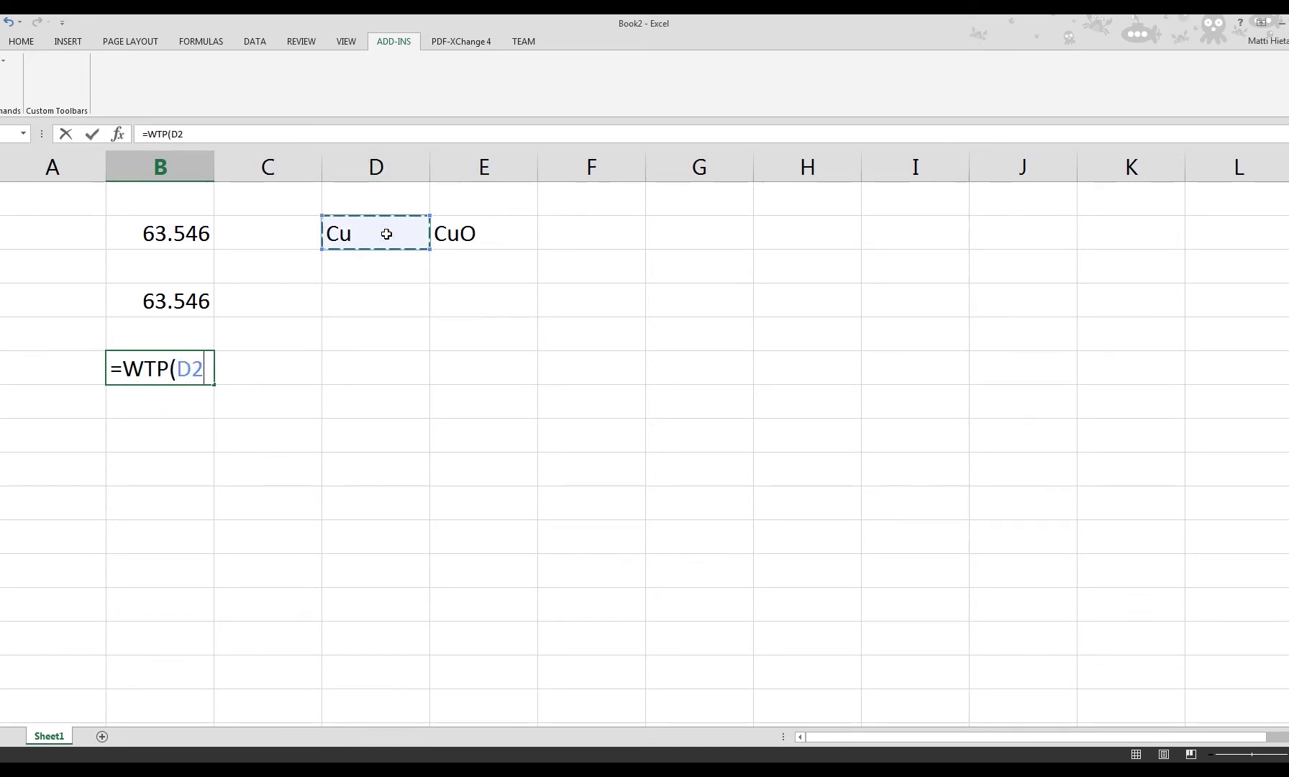
type(";")
left_click(469, 232)
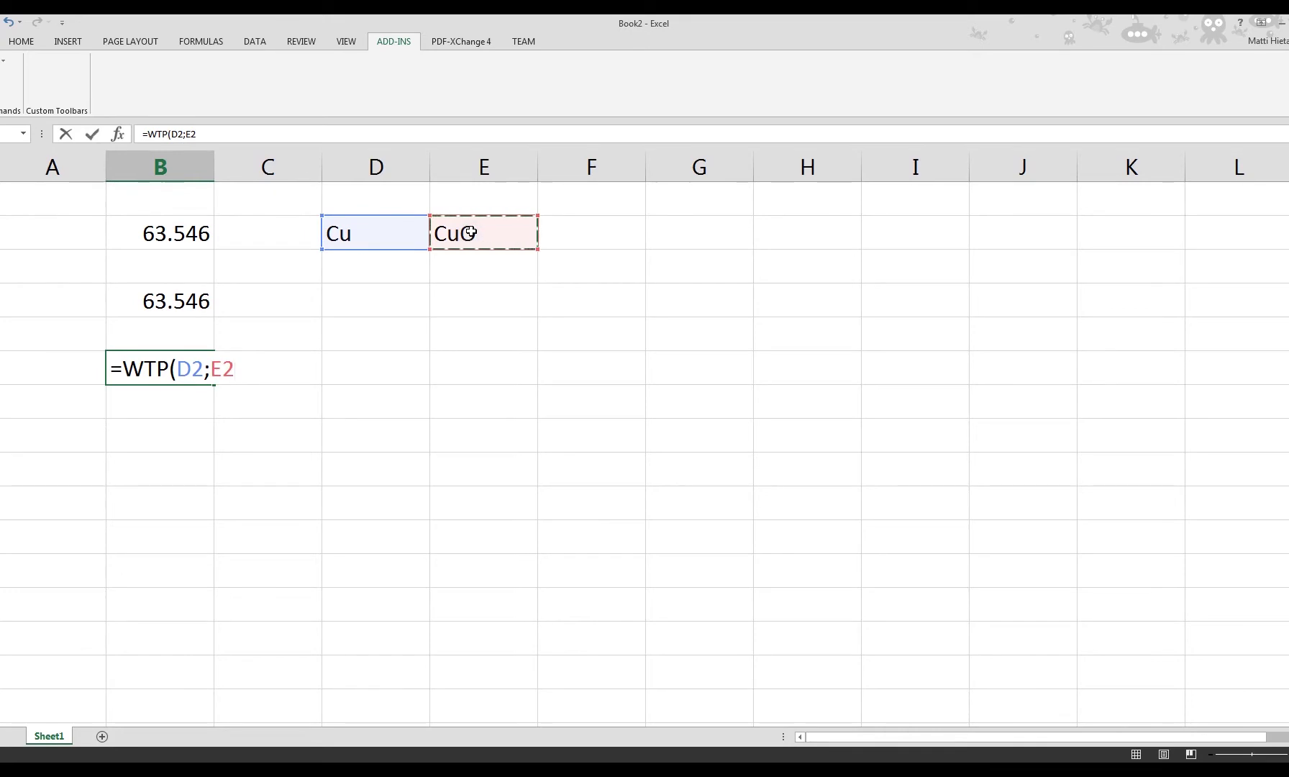
type(")")
key("Return")
Step: Test swapping the formula's semicolon separator for a comma, then restore the semicolon
left_click(170, 442)
left_click(172, 370)
left_click(163, 438)
left_click(173, 367)
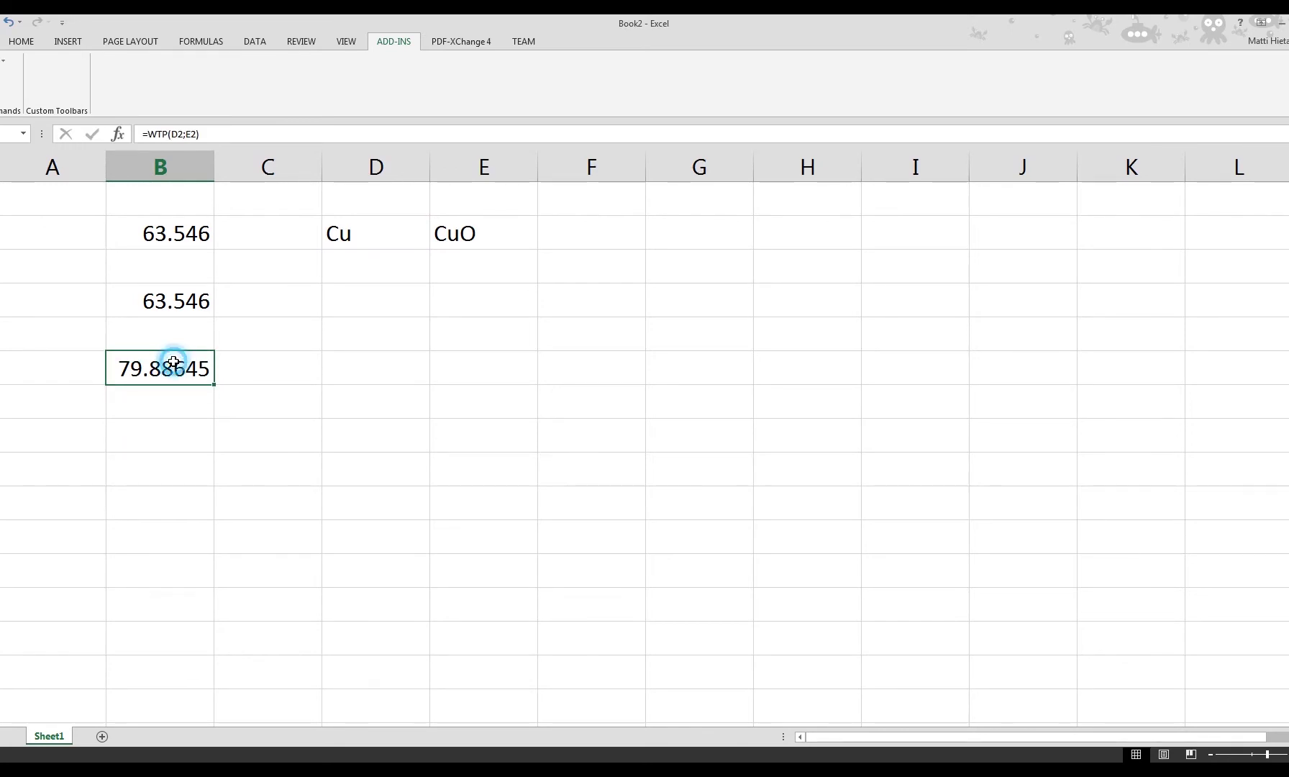
left_click(187, 135)
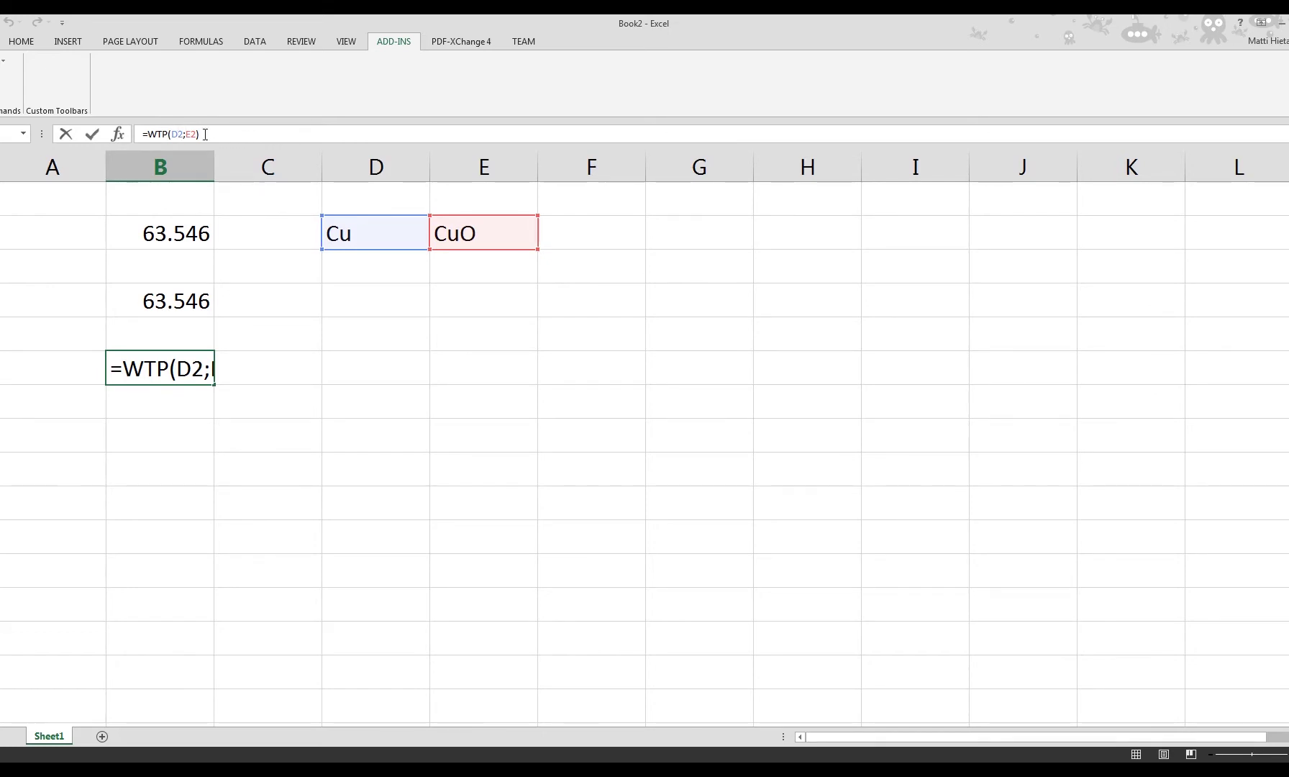
key("BackSpace")
type(",")
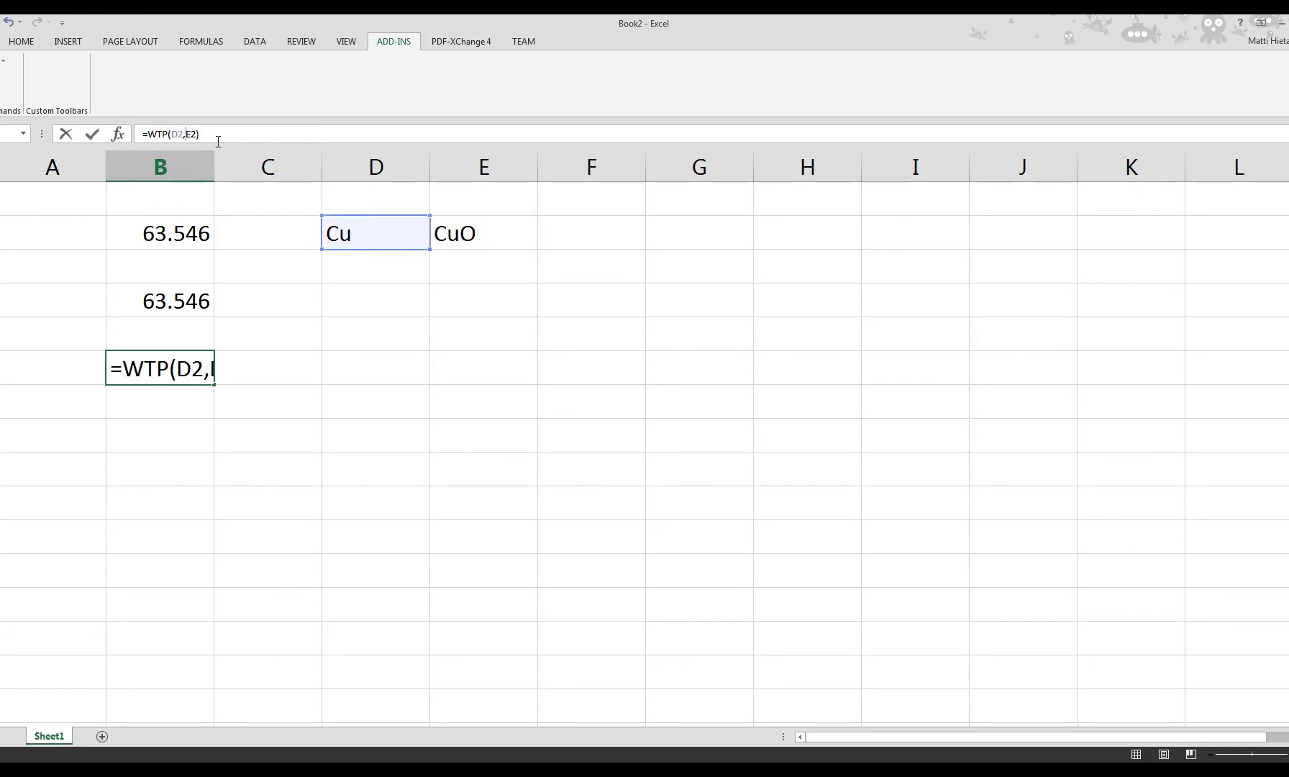
key("BackSpace")
type(";")
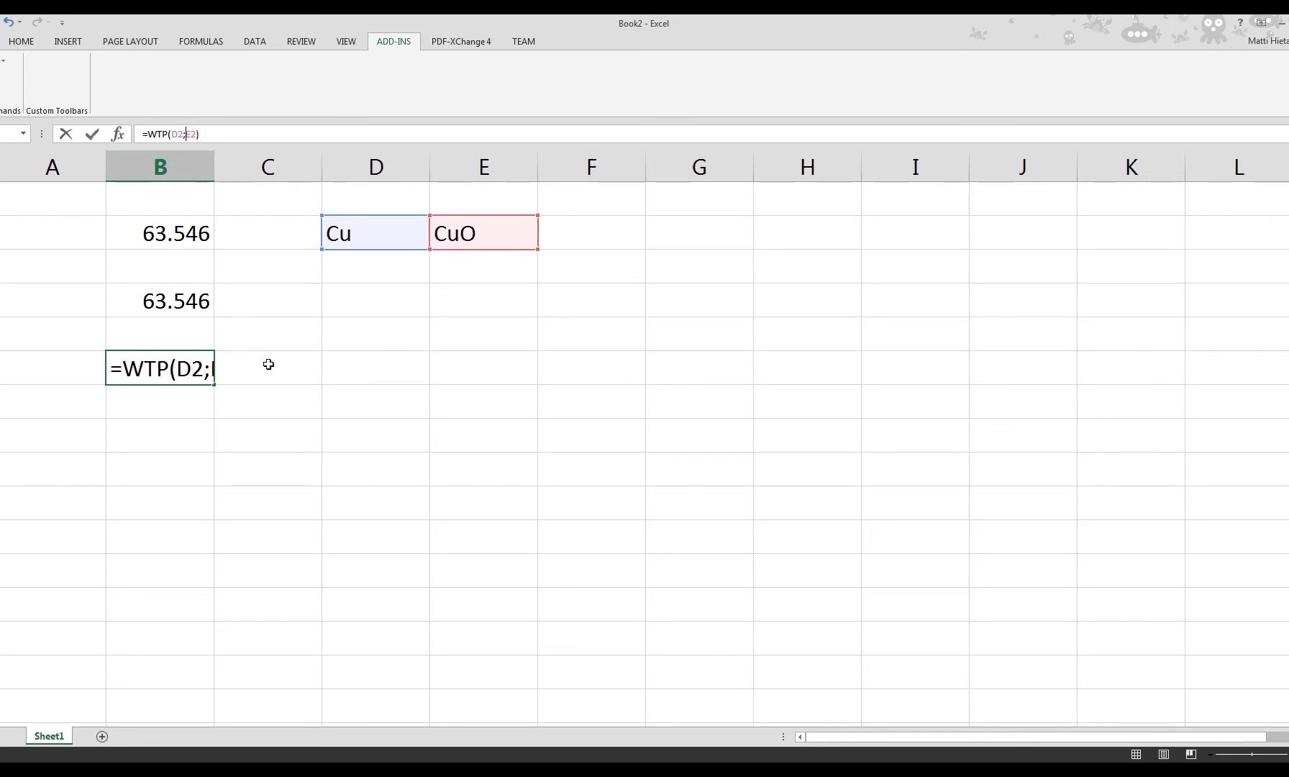
key("Return")
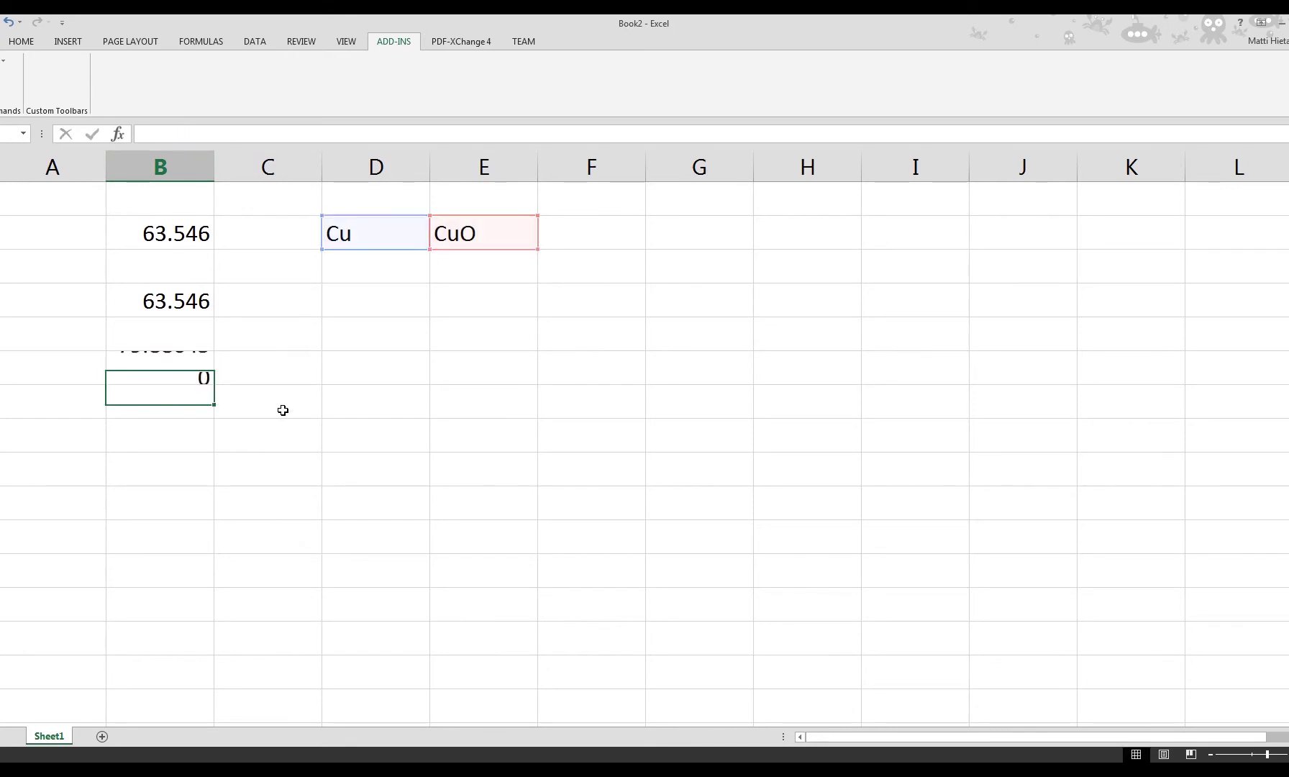
left_click(168, 430)
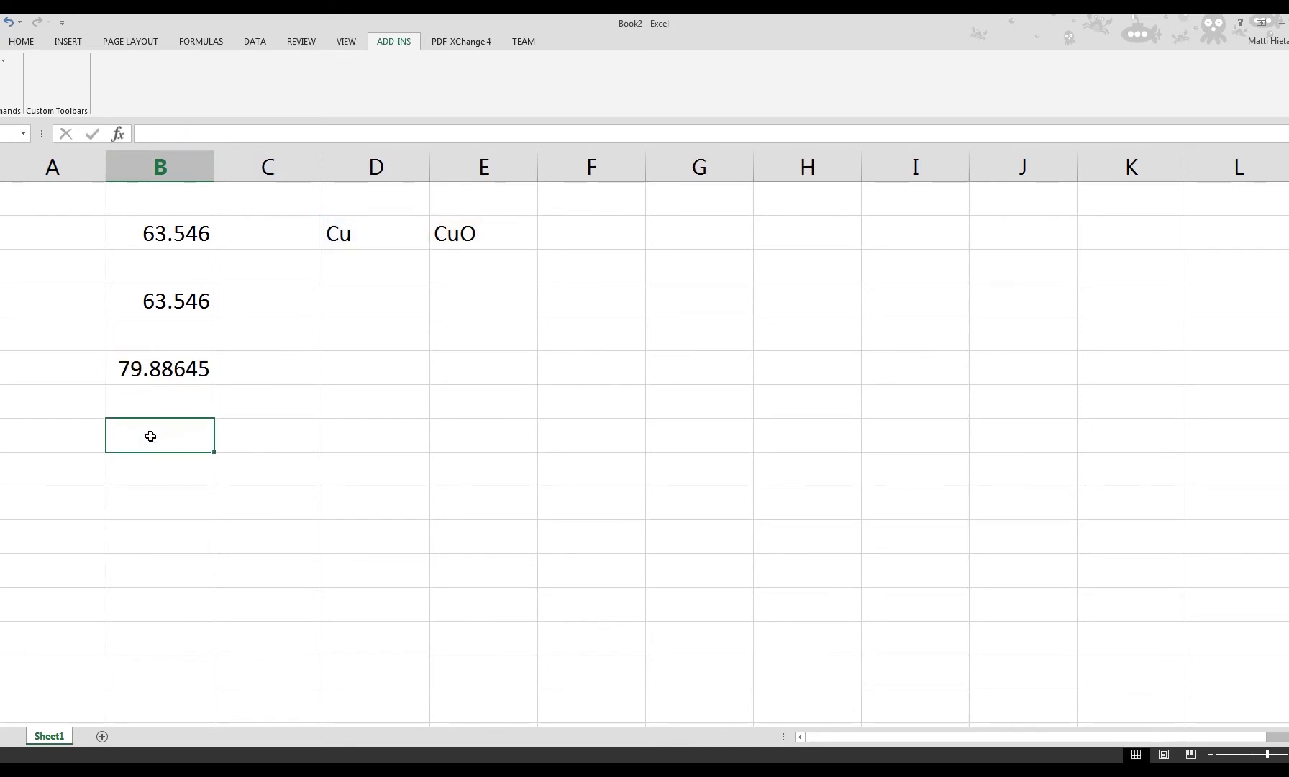
left_click(147, 466)
left_click(150, 437)
left_click(241, 769)
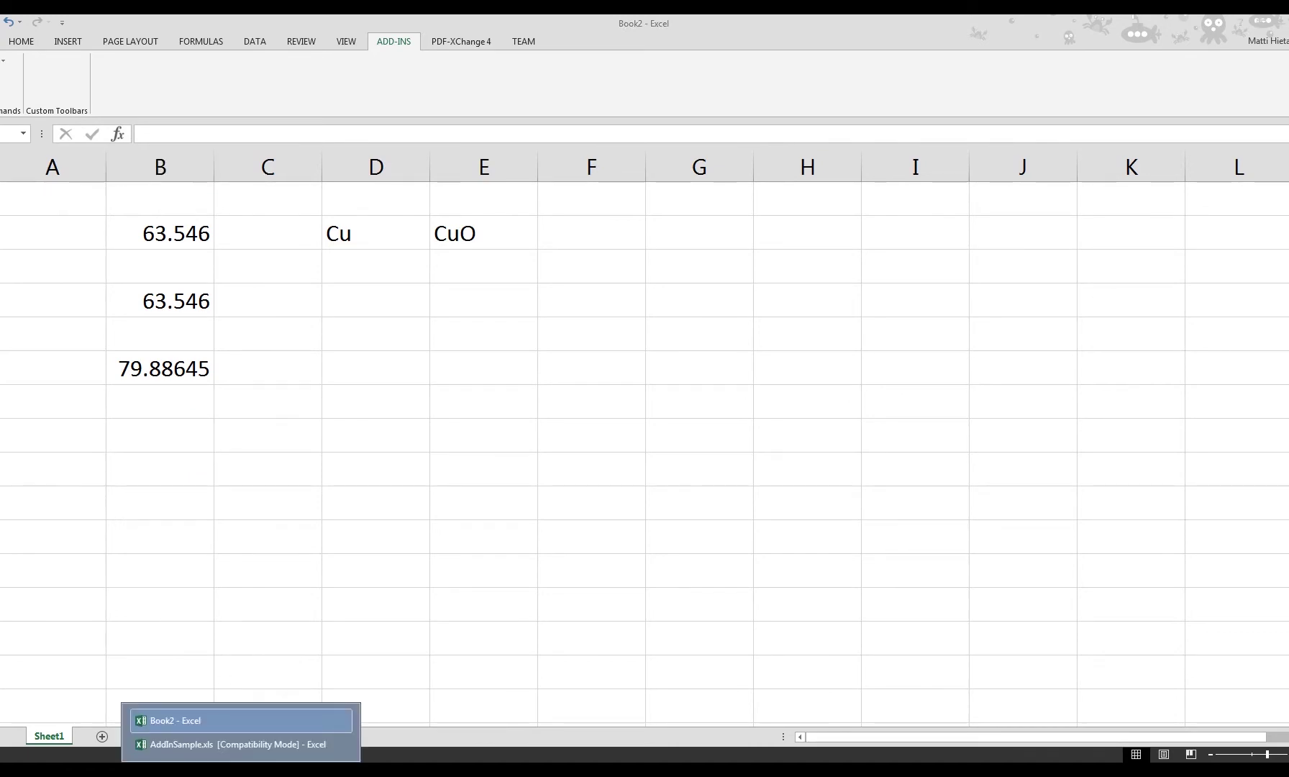
left_click(236, 745)
left_click(149, 398)
scroll(149, 398, "down", 9)
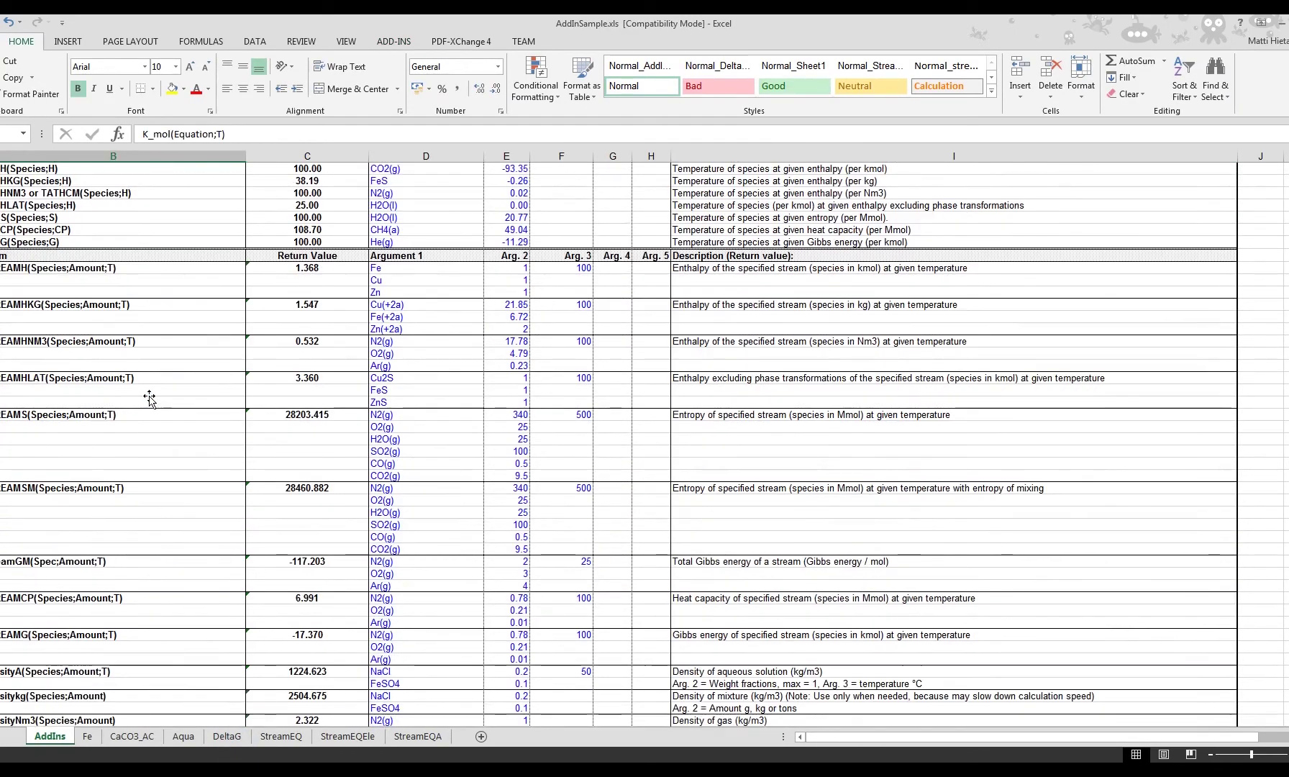
scroll(149, 398, "down", 20)
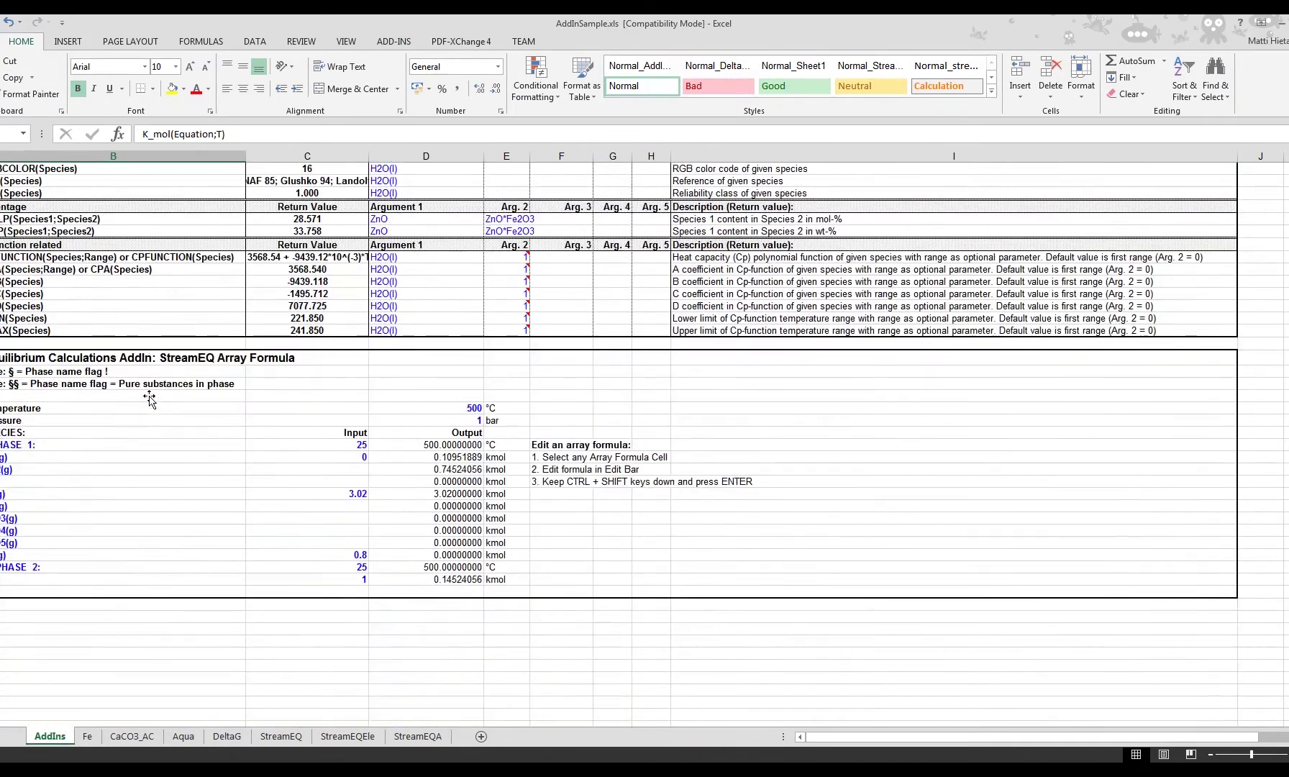
left_click(11, 357)
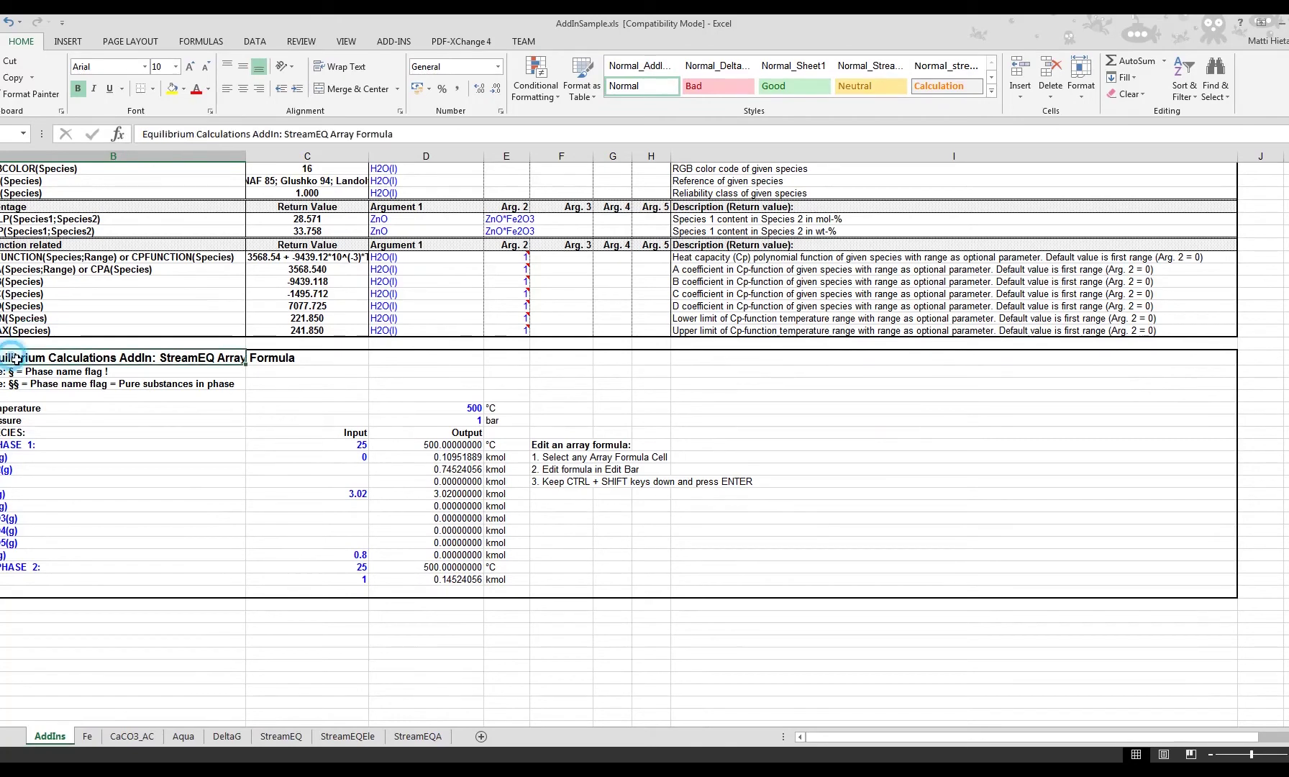
left_click_drag(38, 372, 474, 591)
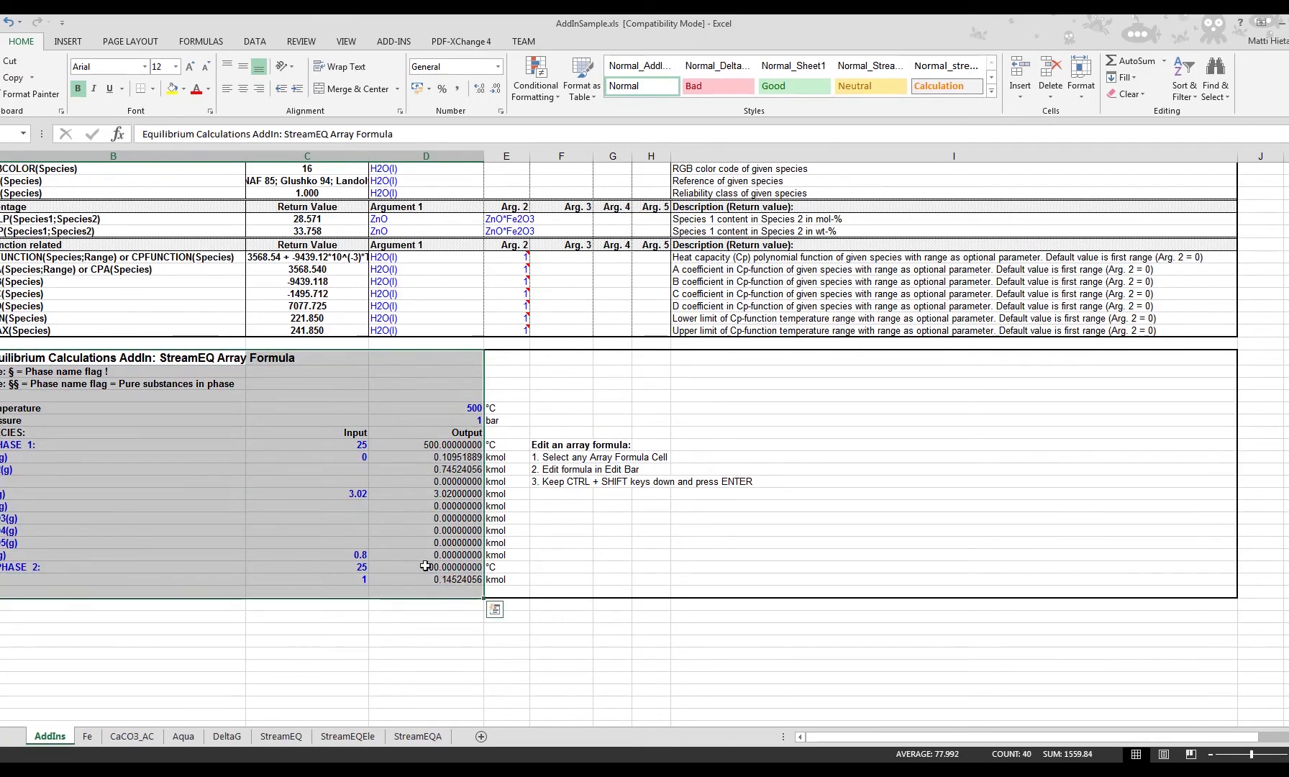
left_click(59, 434)
left_click_drag(81, 446, 338, 522)
left_click_drag(63, 444, 57, 579)
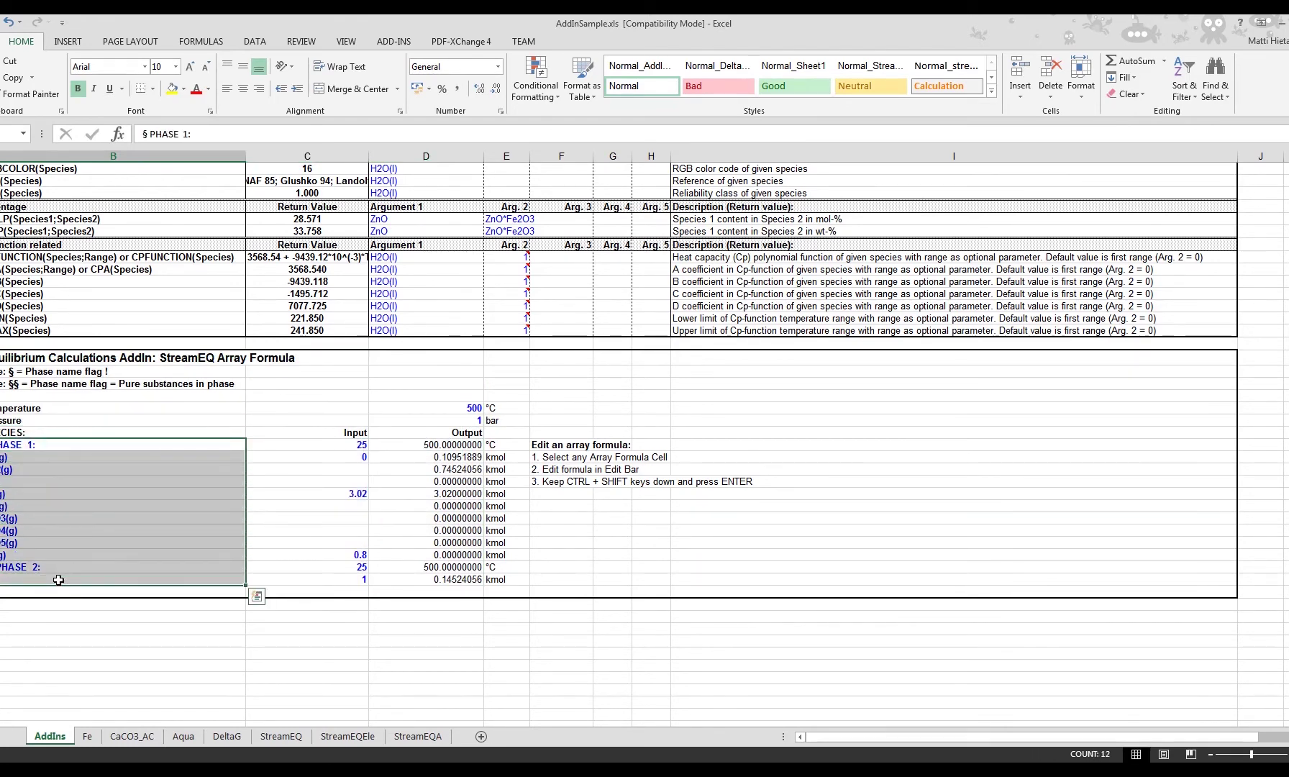
left_click(100, 593)
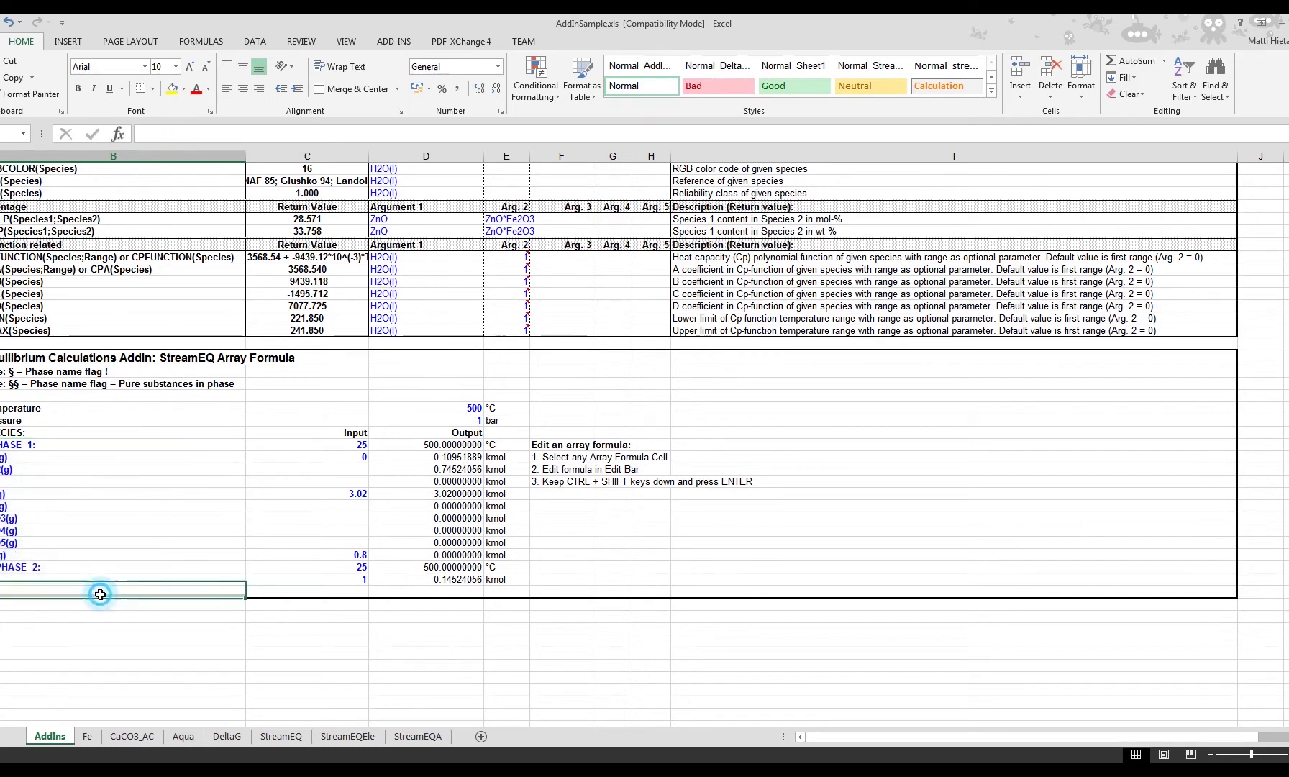
left_click(72, 396)
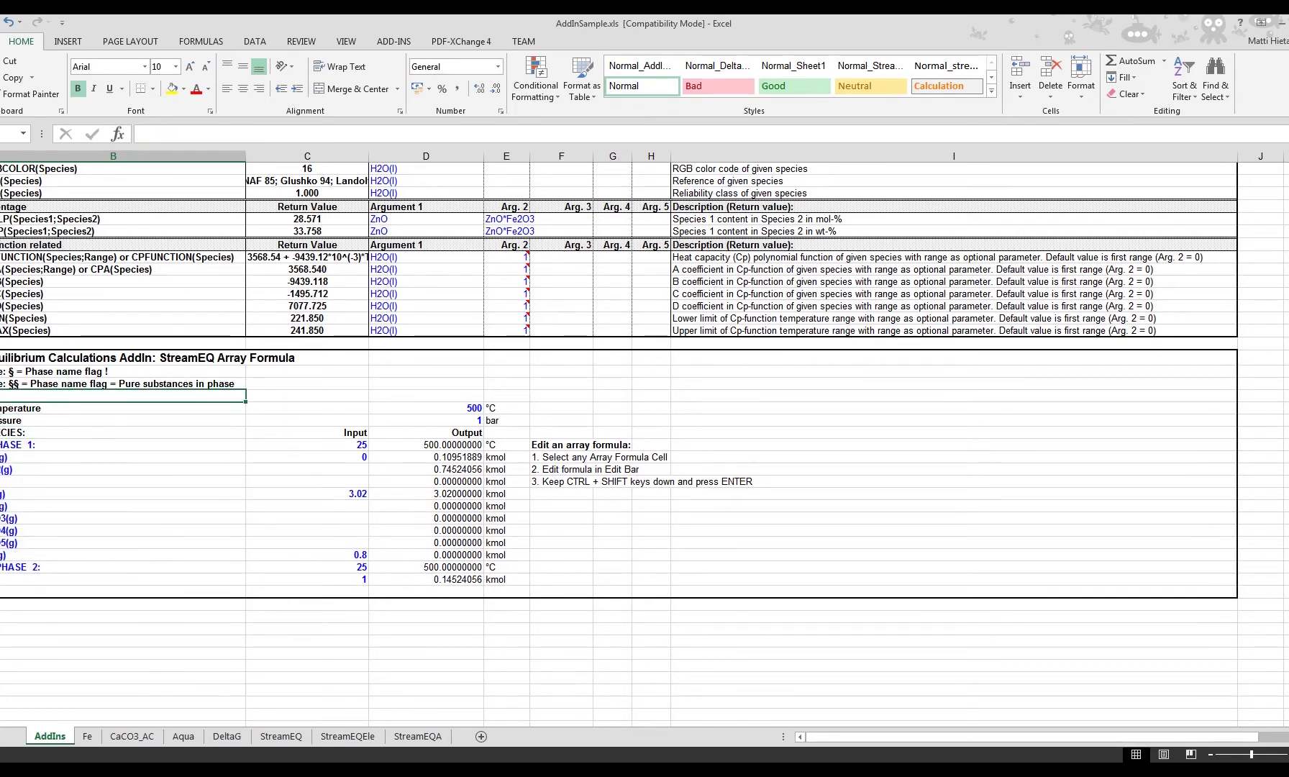
left_click(173, 712)
left_click(172, 438)
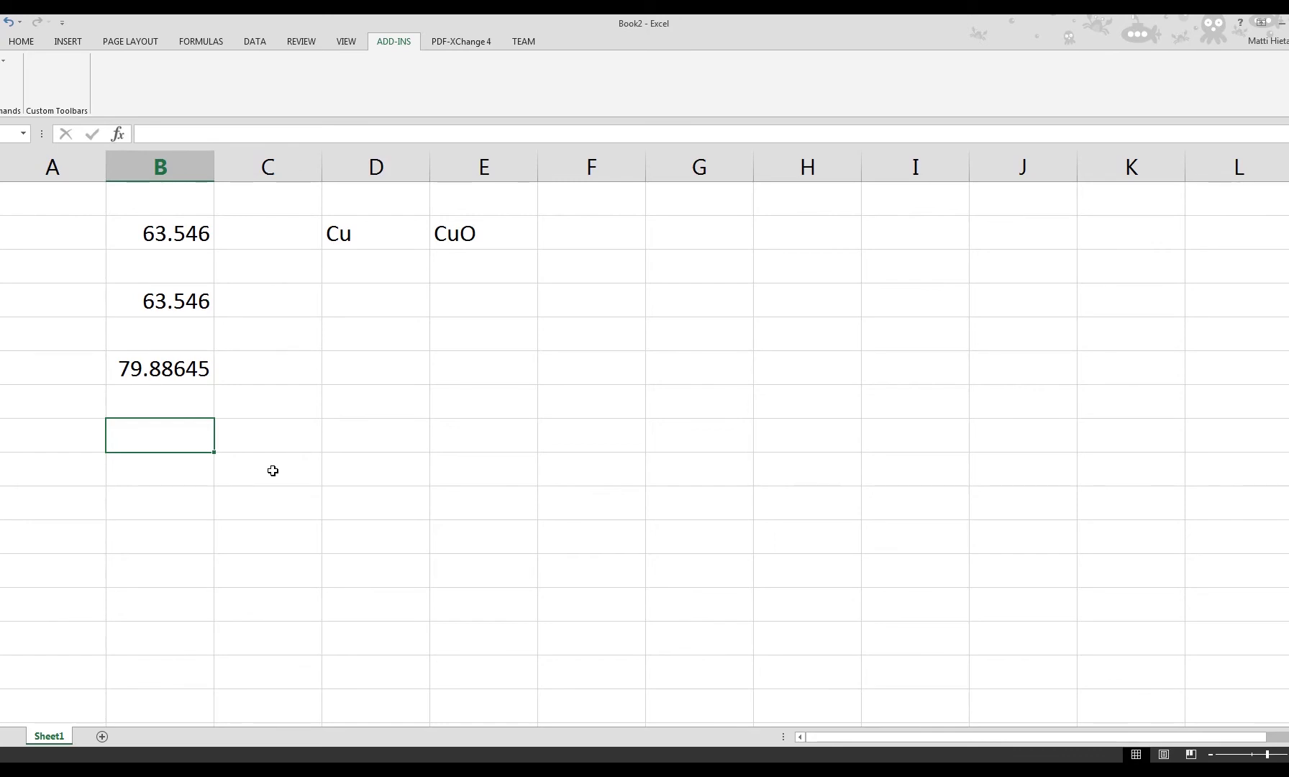
Step: Type the labels Temperature and Pressure in column B and autofit column B
type("Teme")
key("BackSpace")
type("perature")
key("Return")
type("Pressure")
key("Return")
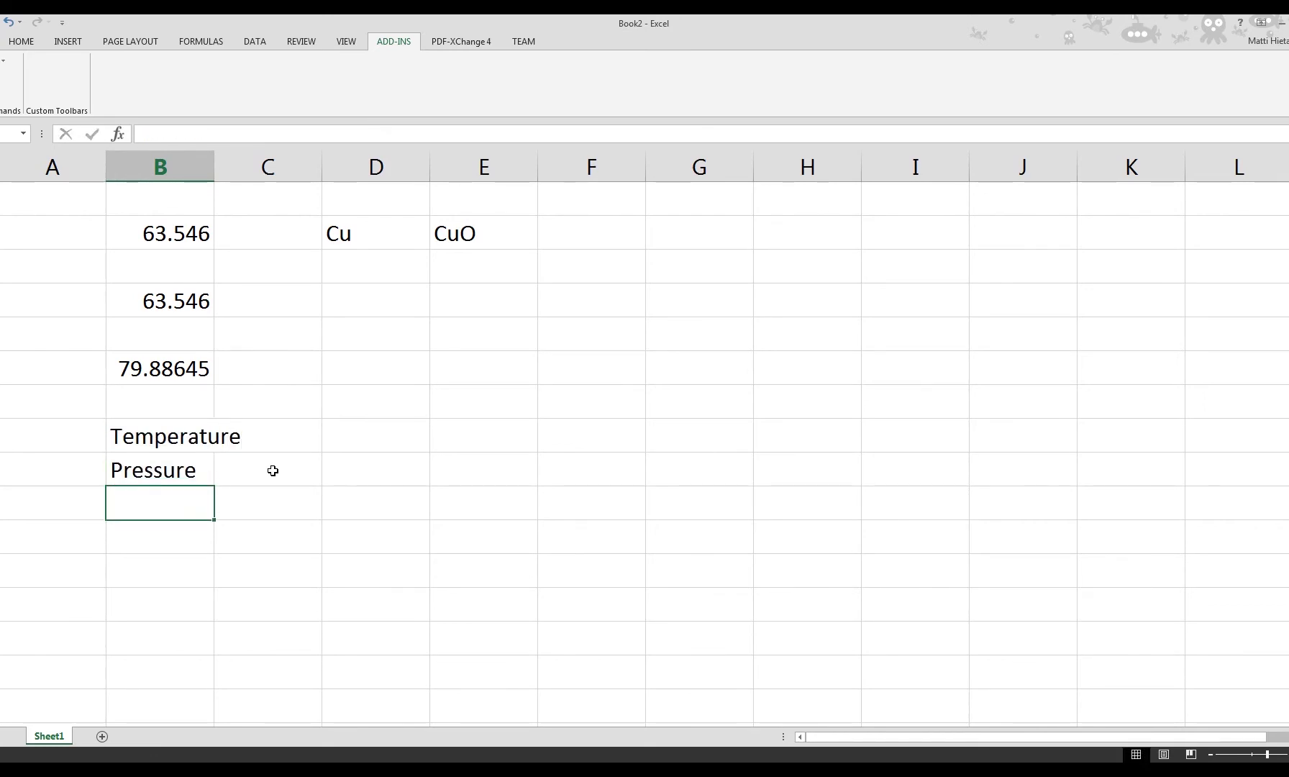
double_click(215, 165)
Step: Enter 25 for Temperature and 1 for Pressure in column C
left_click(308, 440)
type("25")
key("Return")
type("1")
key("Return")
key("Left")
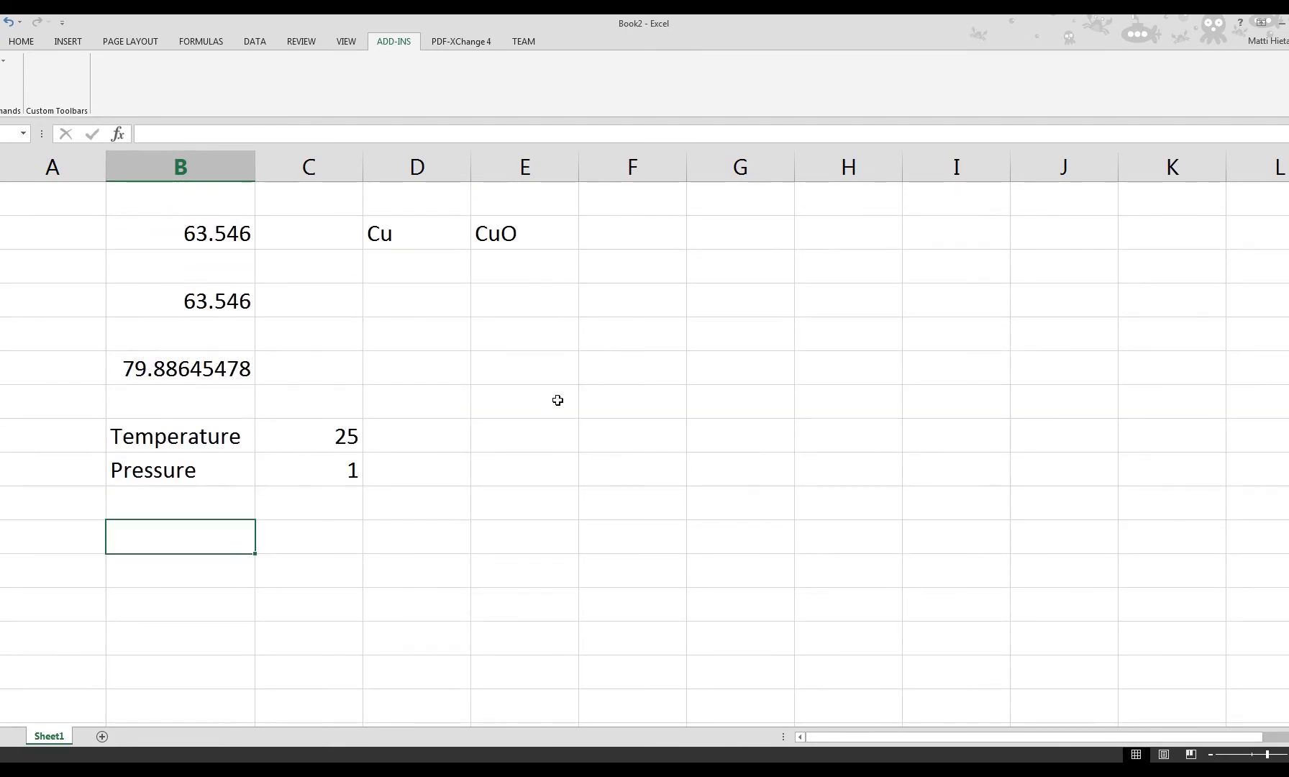
scroll(526, 437, "down", 1)
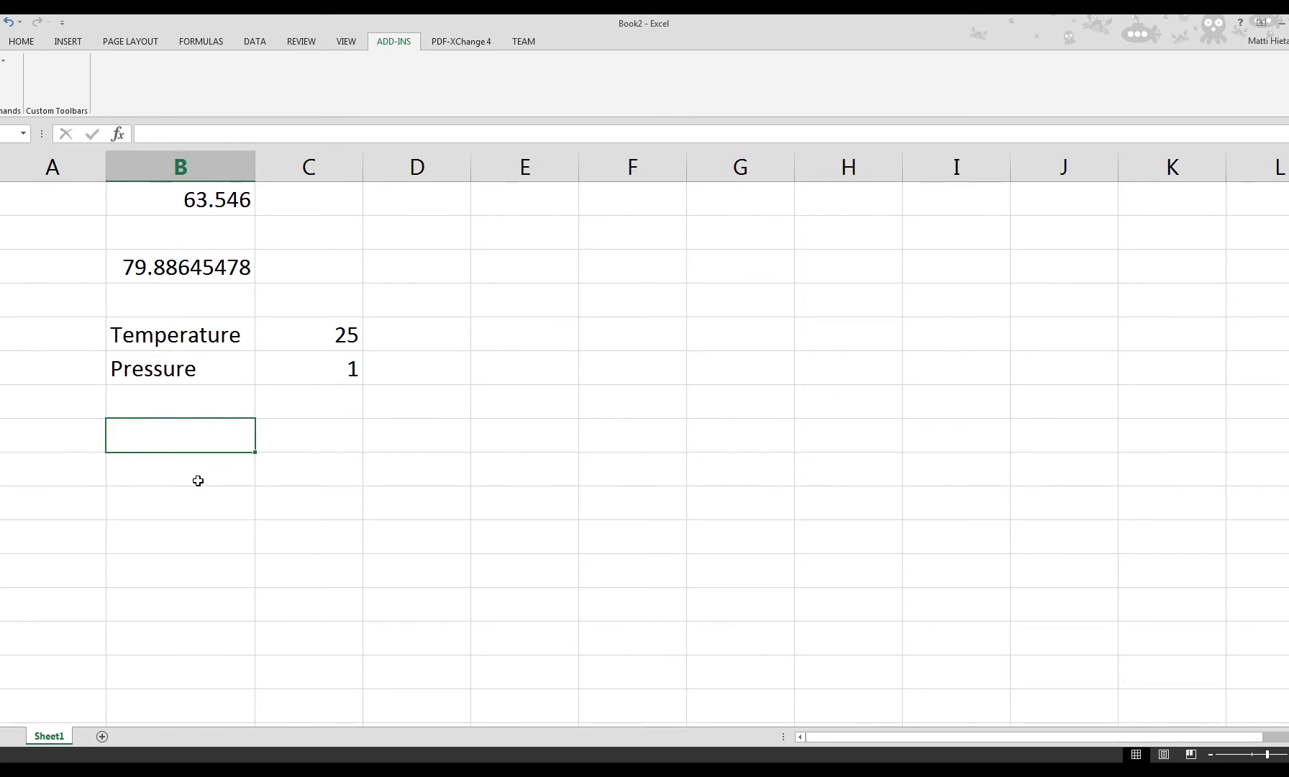
type("§")
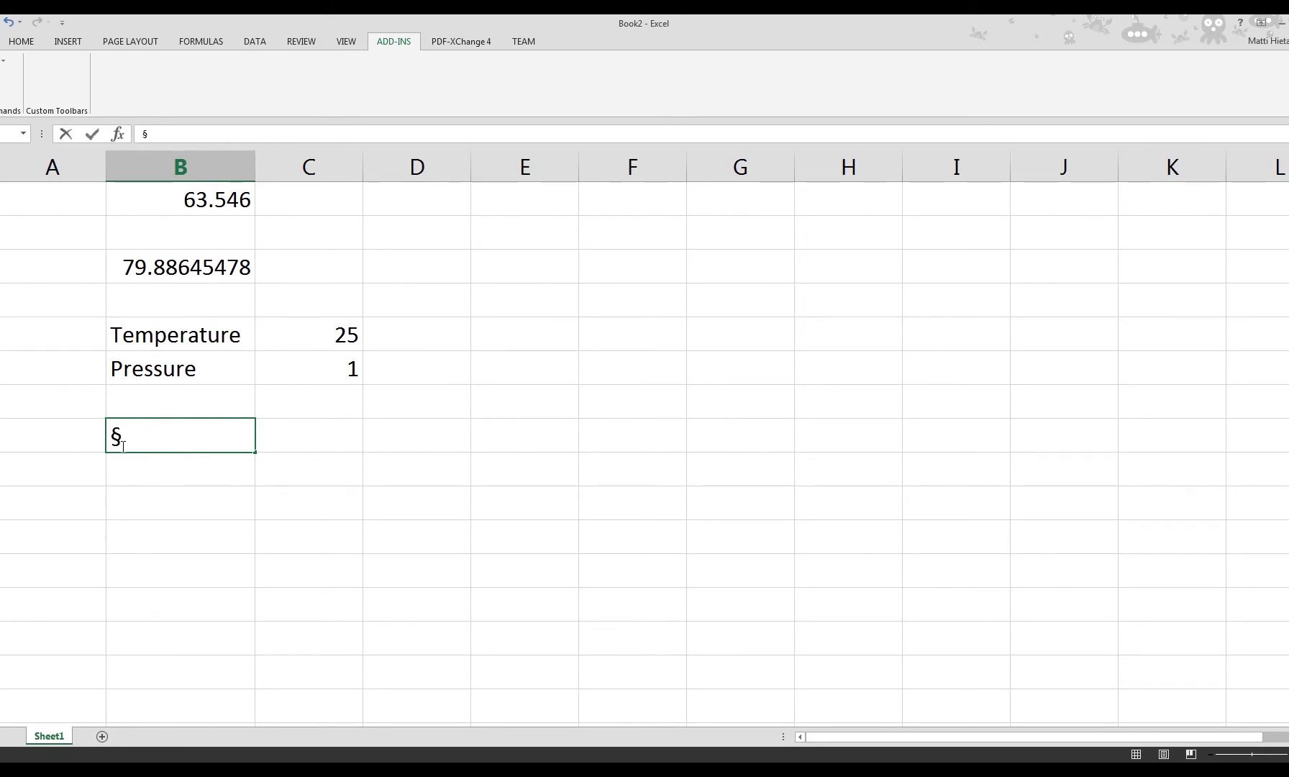
Step: Insert the § symbol via Insert > Symbol and complete the heading '§ Gas'
key("Escape")
left_click(68, 41)
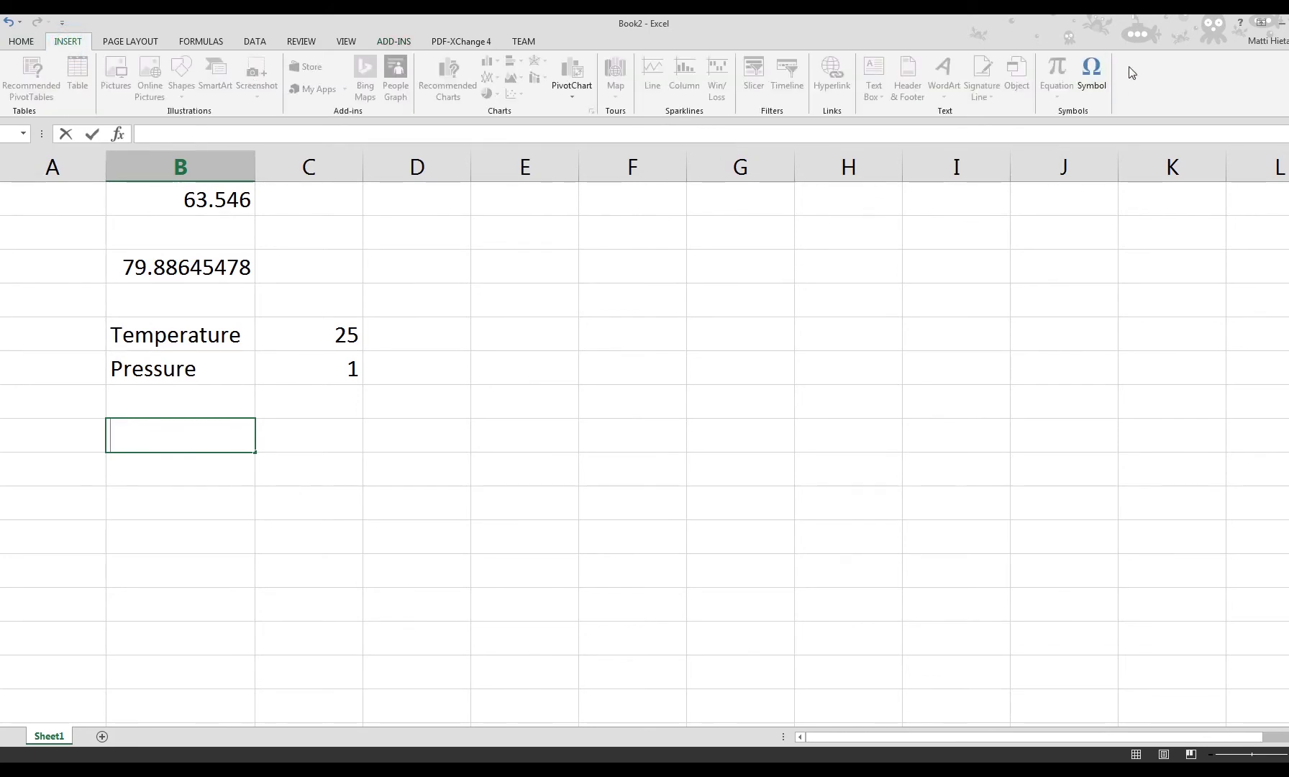
left_click(1092, 74)
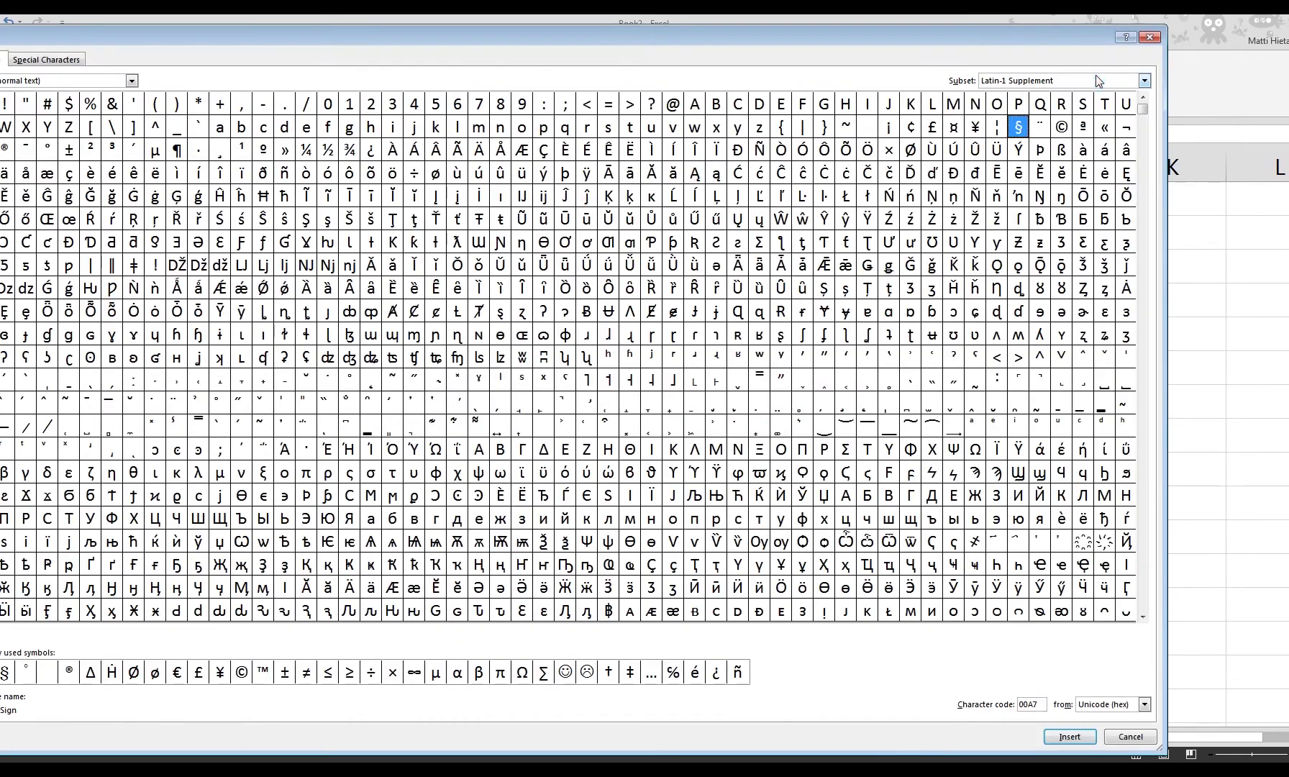
double_click(1019, 127)
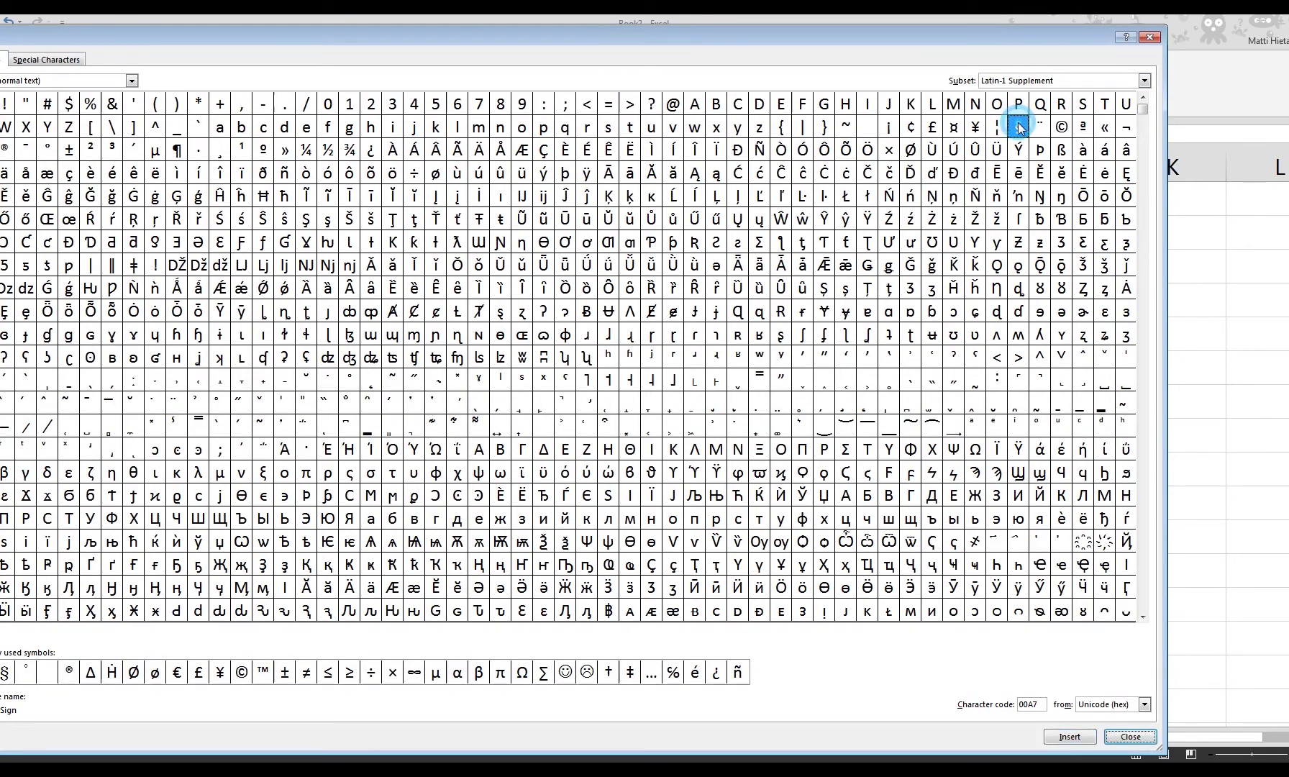
left_click(1130, 736)
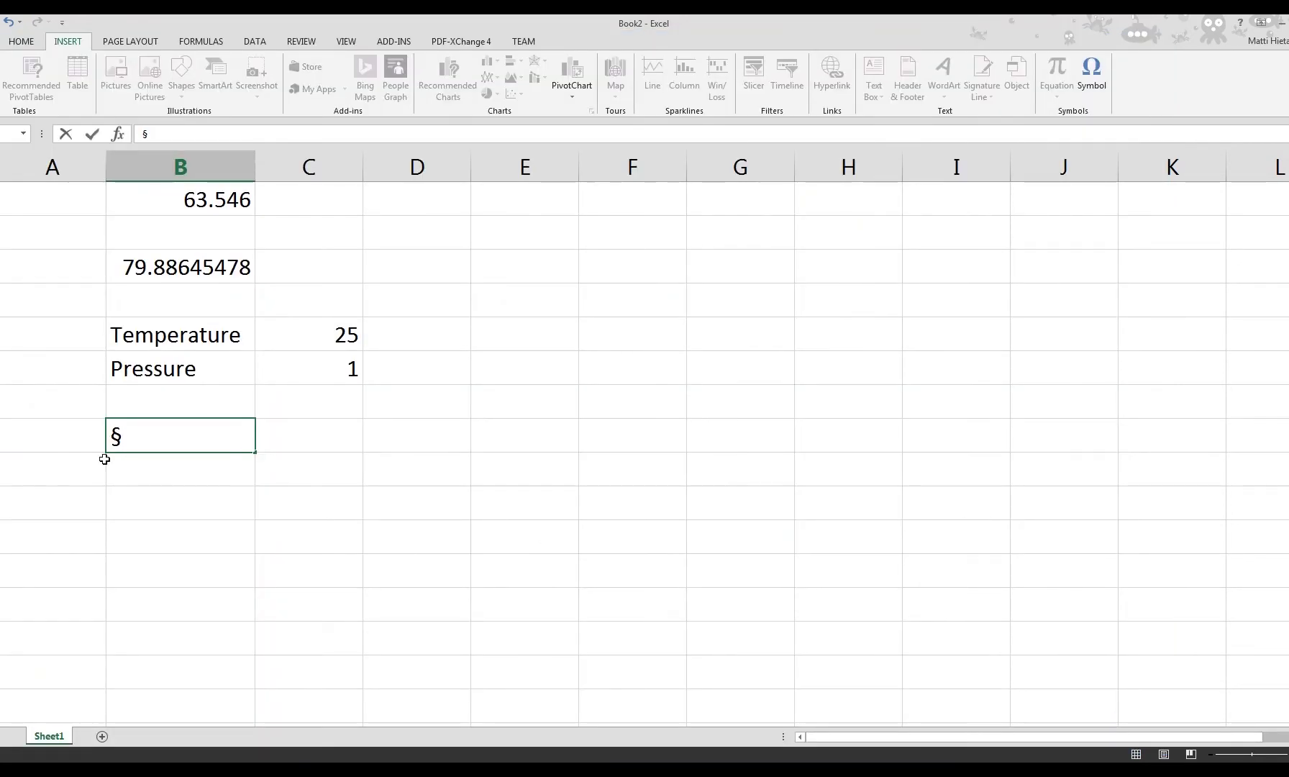
left_click(137, 437)
type("Gas")
key("Return")
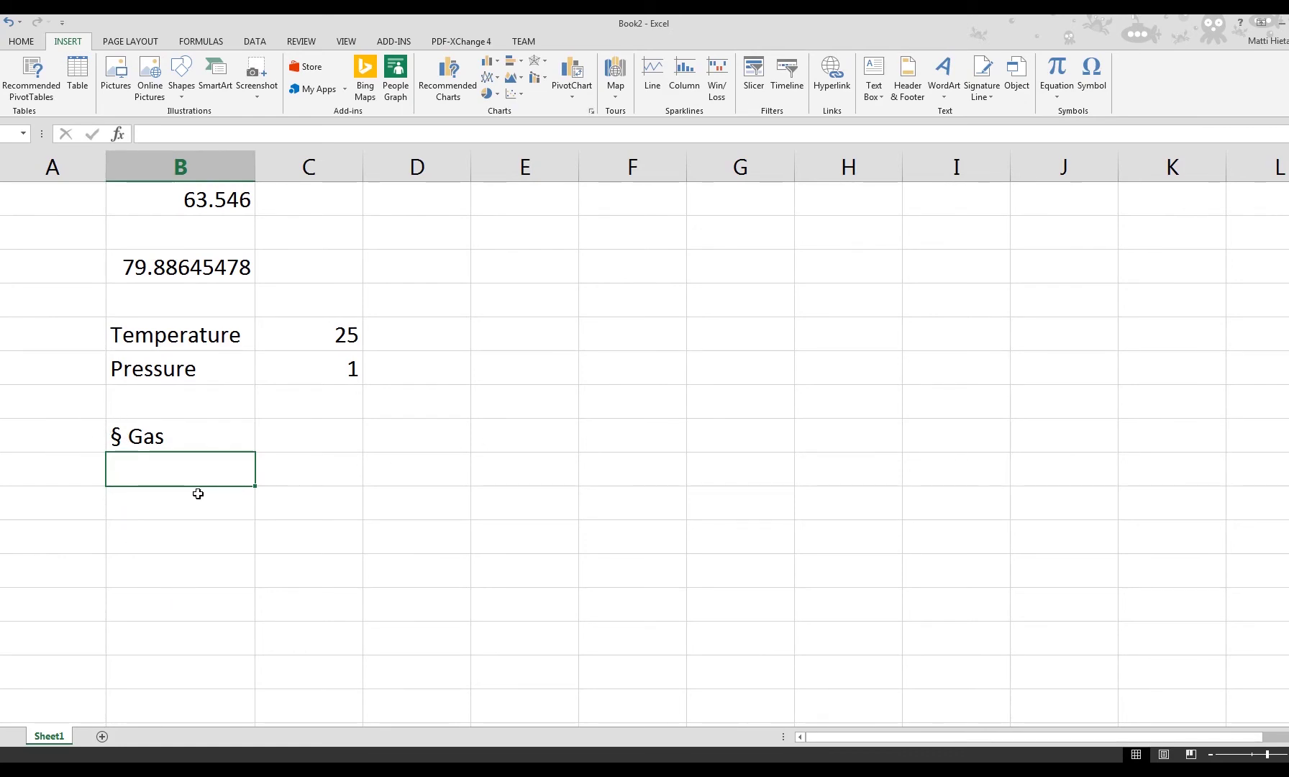
Step: List the species H2(g), N2(g) and NH3(g) below the § Gas heading
left_click(172, 478)
type("H2(g)")
key("Return")
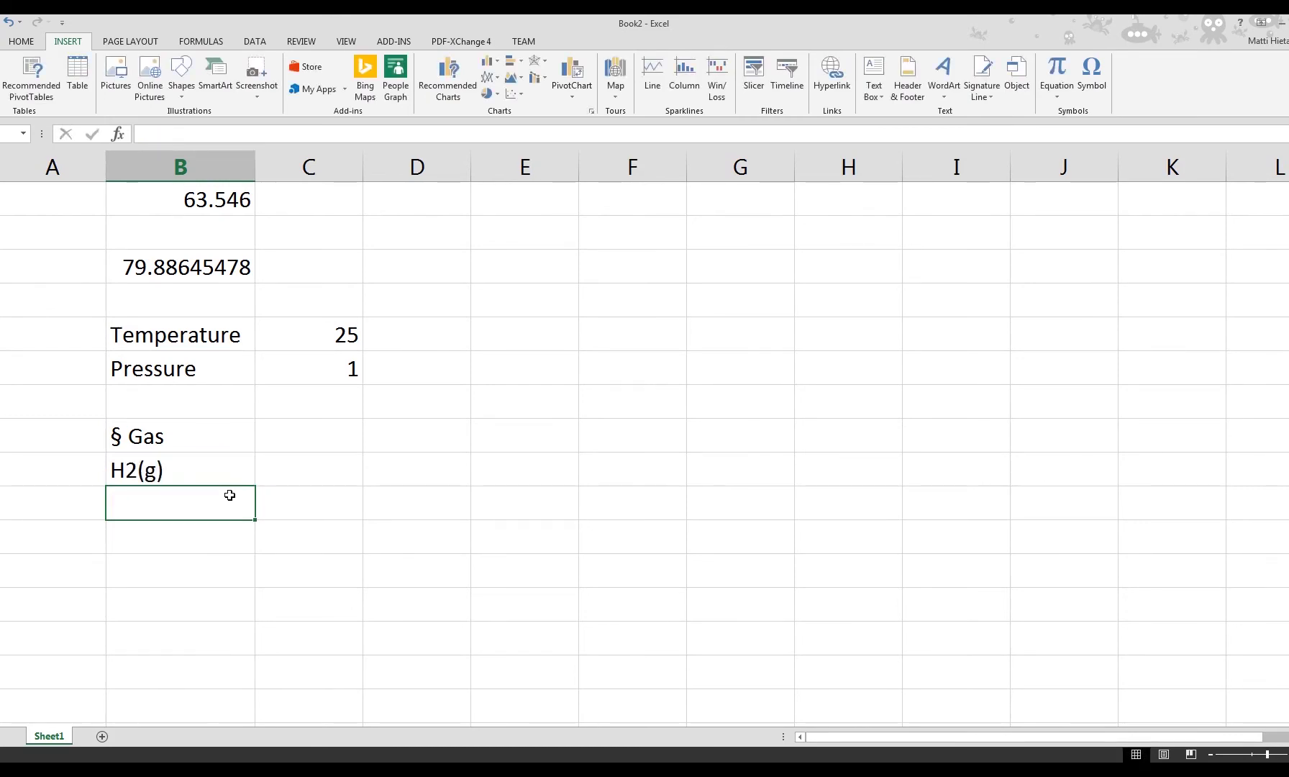
type("H2")
key("BackSpace")
key("BackSpace")
key("BackSpace")
type("N2(g)")
key("Return")
type("NH3(g)")
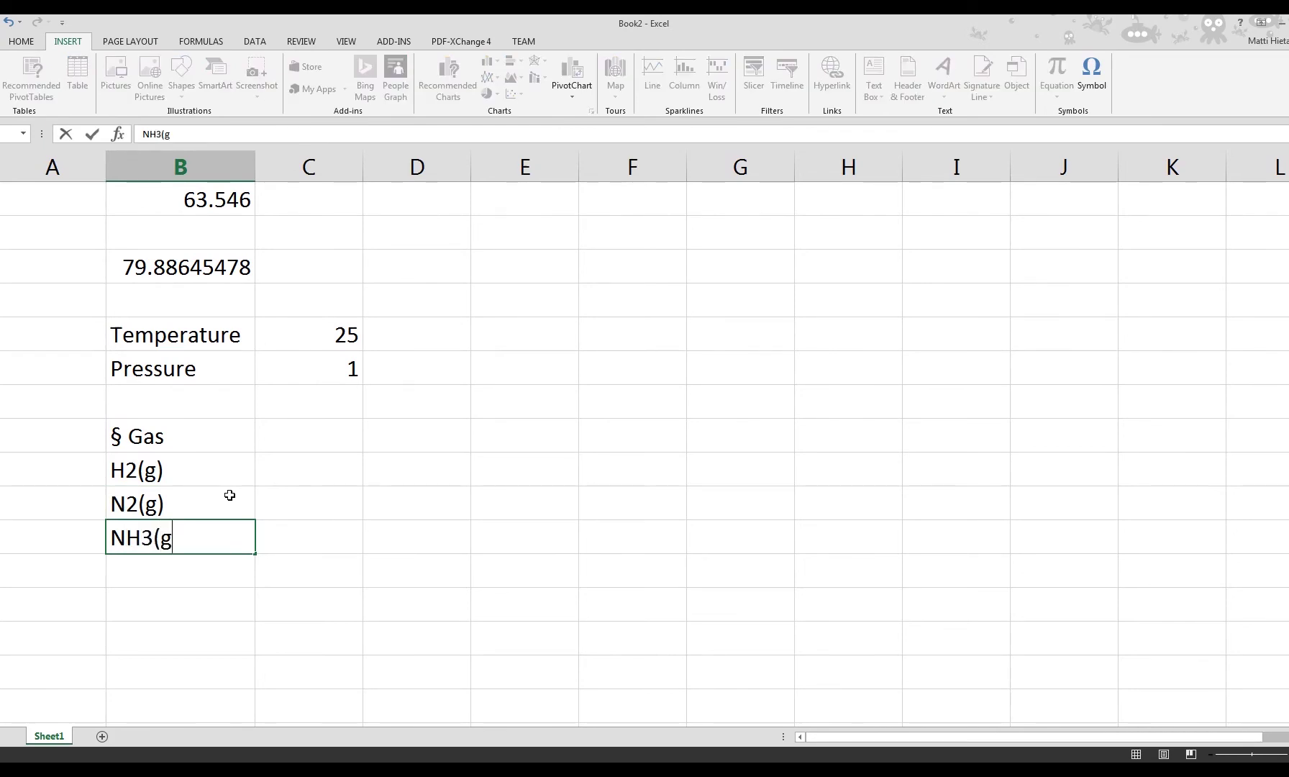
key("Return")
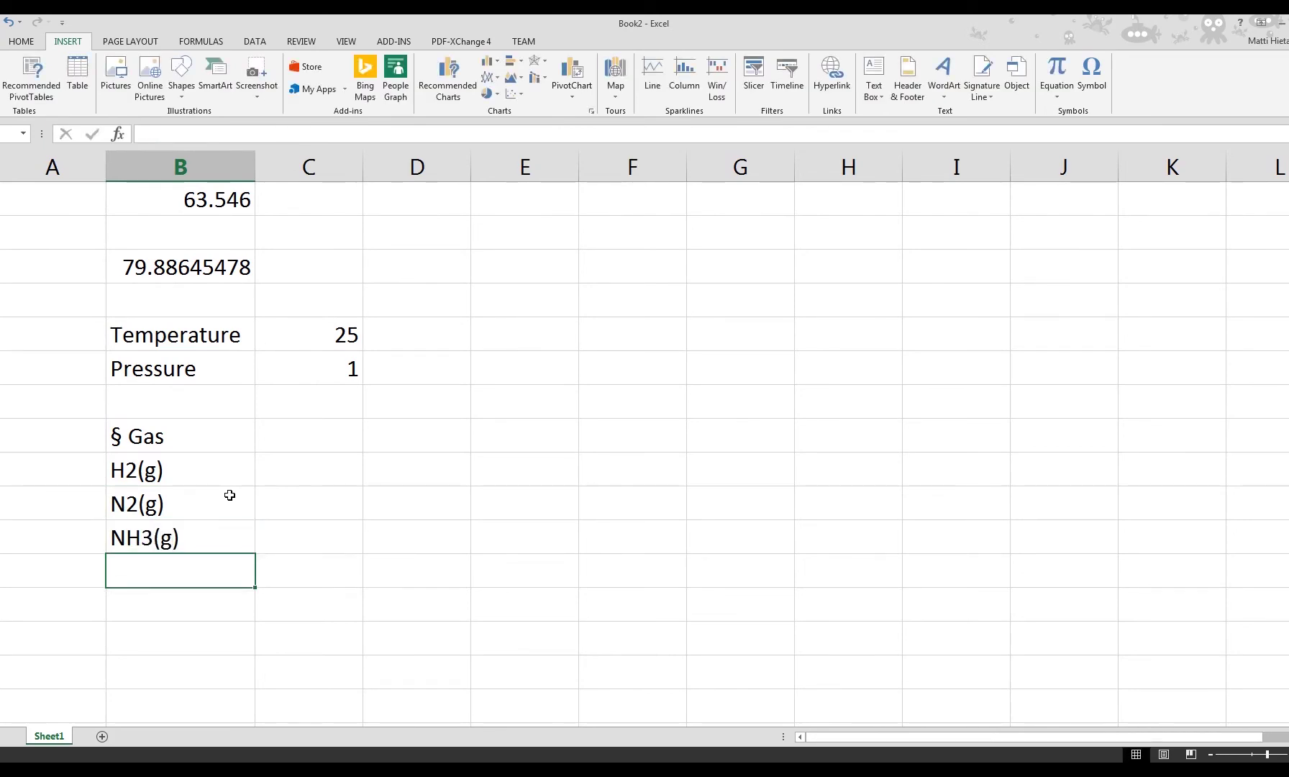
Step: Insert a row above § Gas and add the column headings Input and Output
left_click(2, 436)
right_click(2, 435)
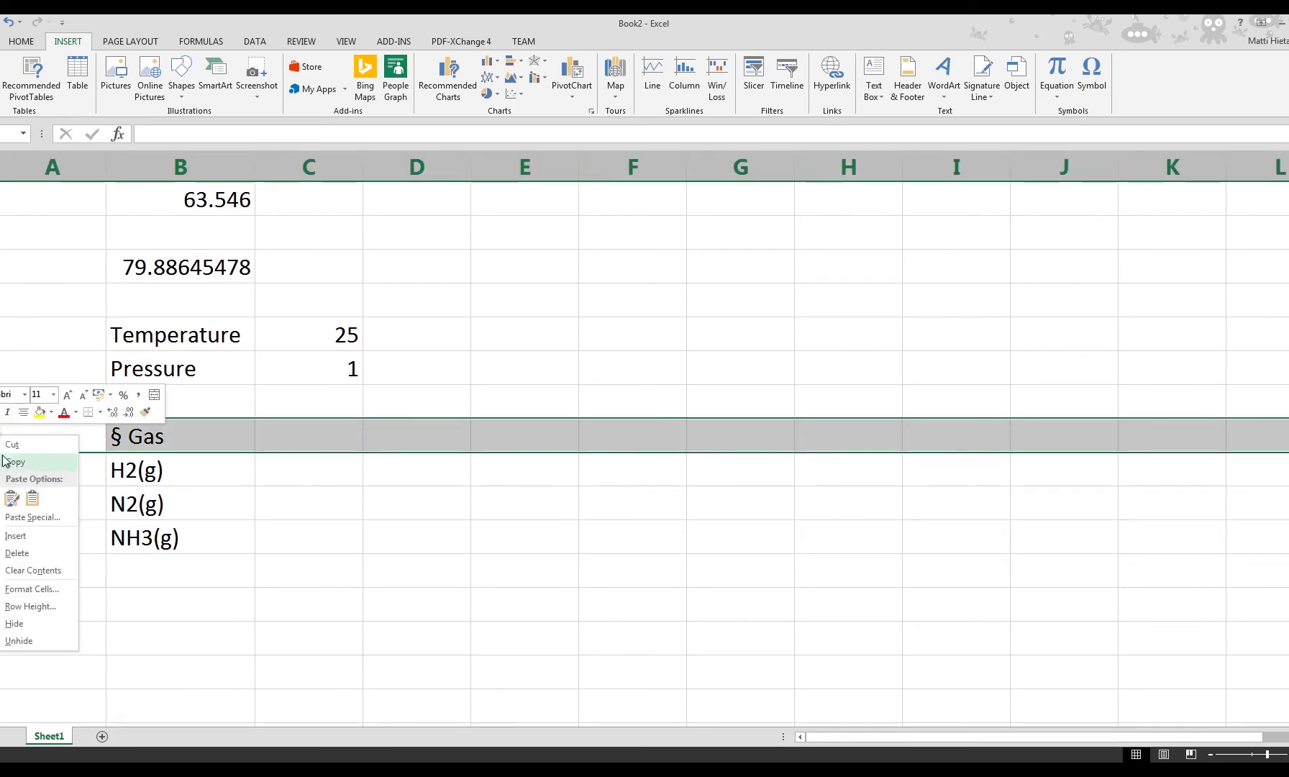
left_click(33, 541)
left_click(313, 428)
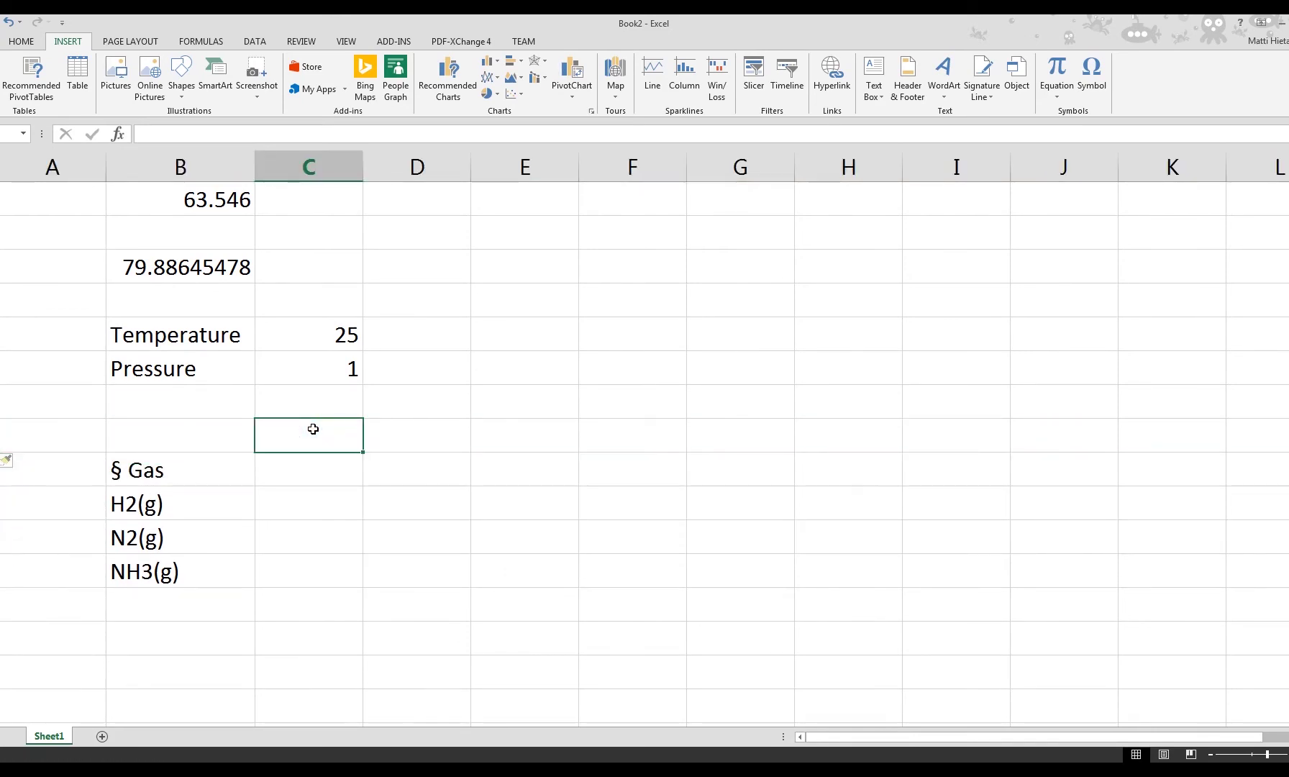
type("Input")
key("Return")
key("Up")
key("Right")
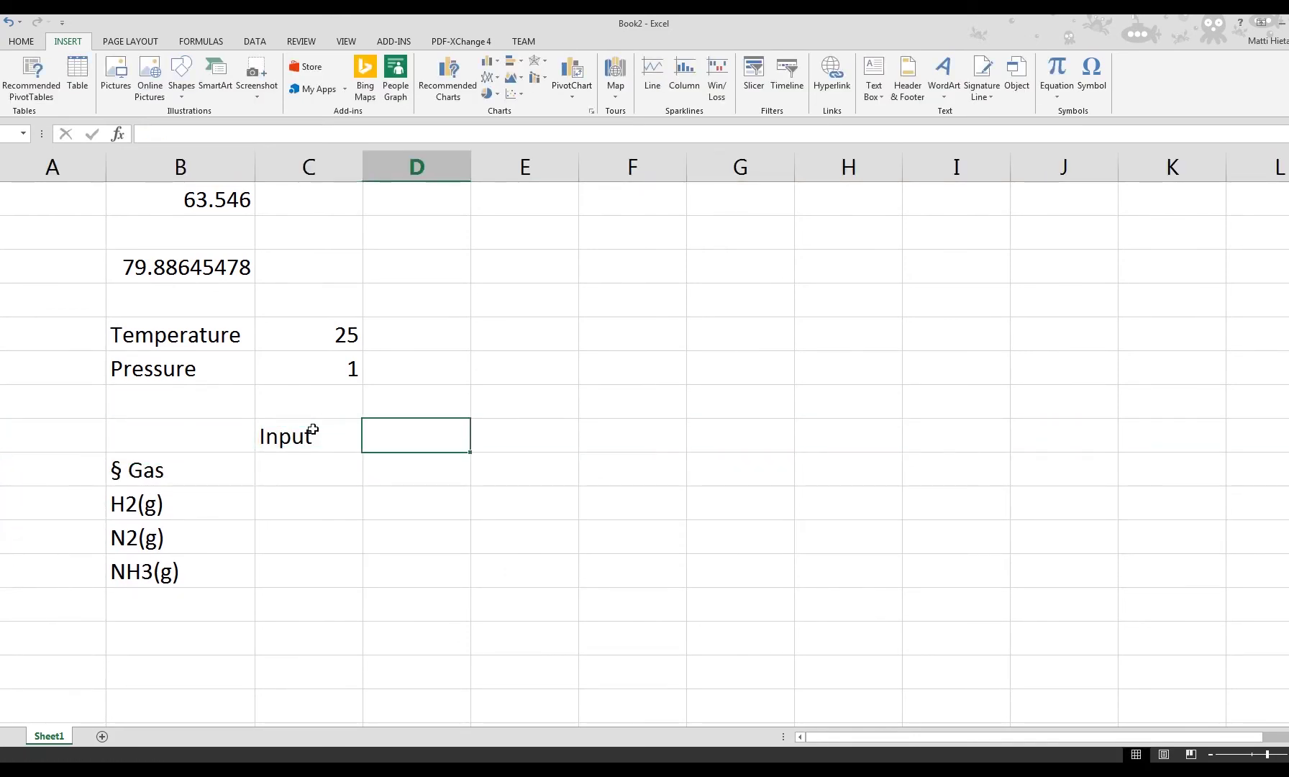
type("Output")
key("Return")
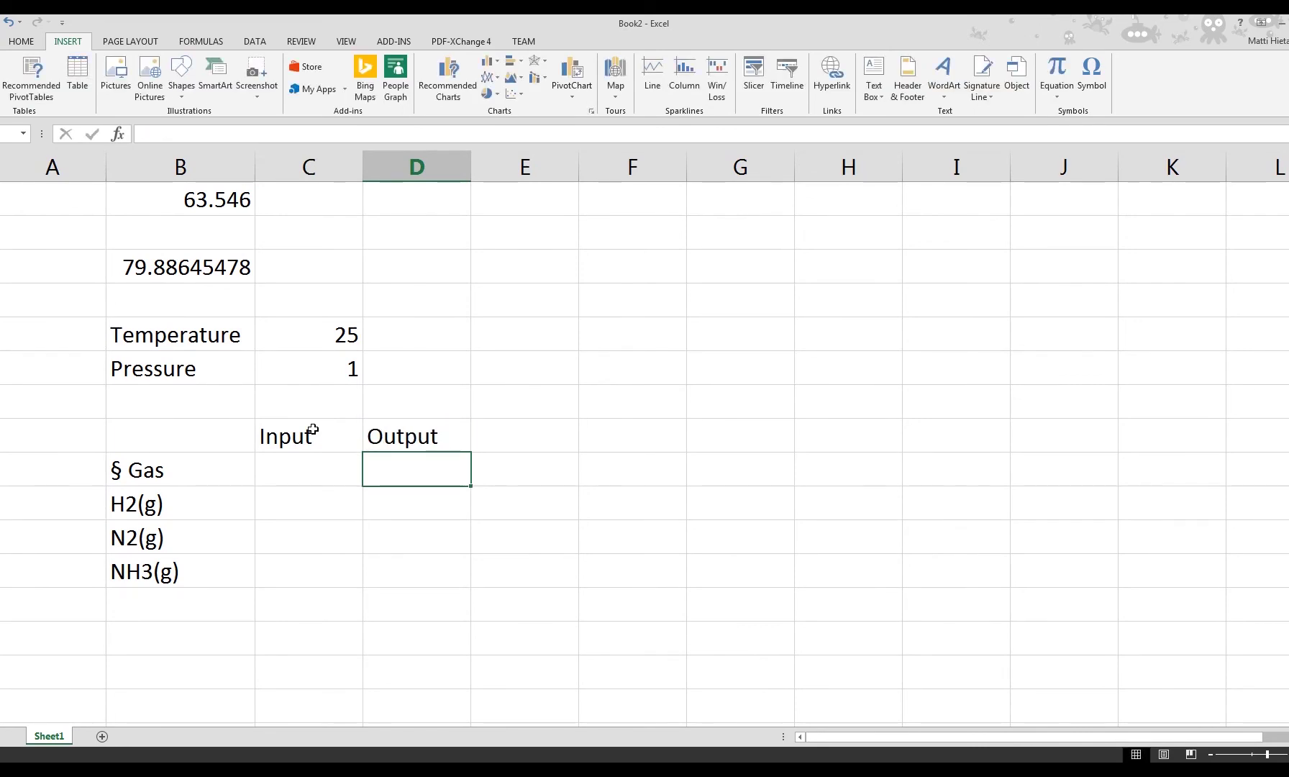
Step: Enter input amounts of 1 for H2(g) and N2(g)
key("Left")
key("Down")
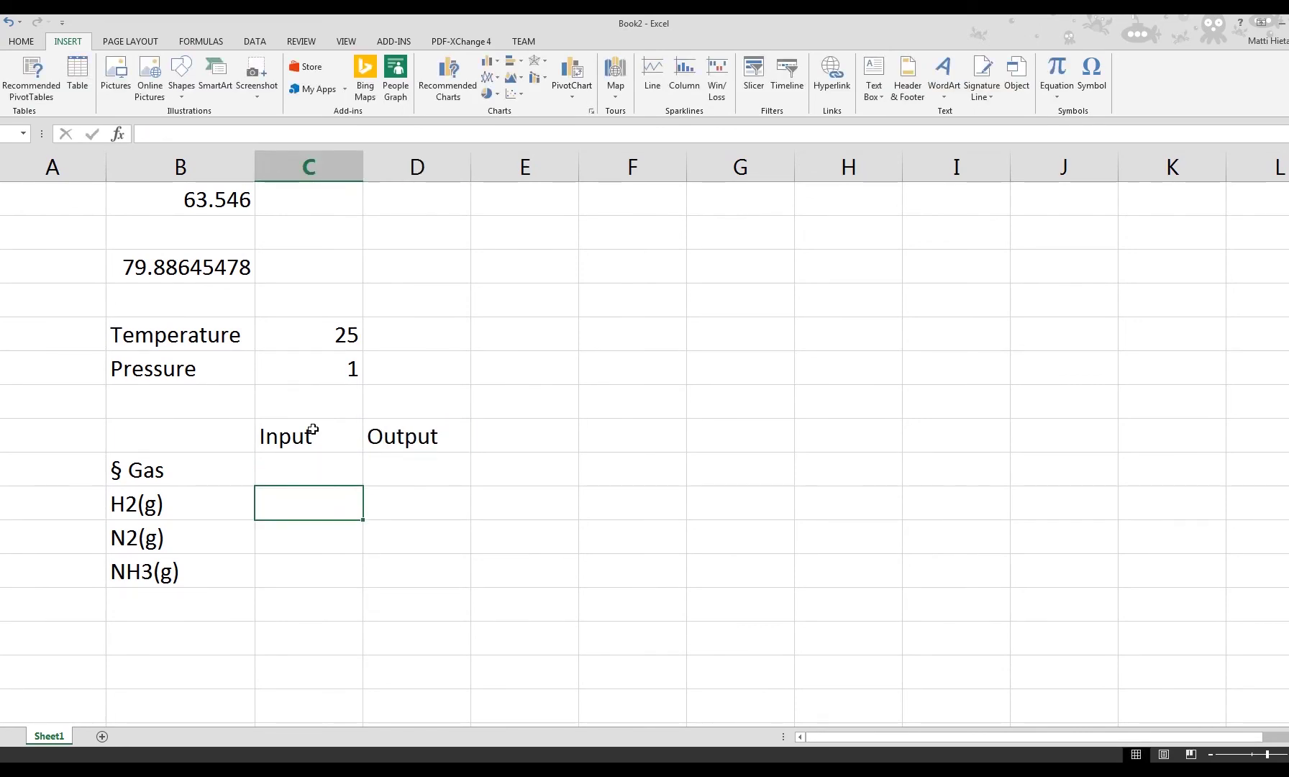
type("4")
key("BackSpace")
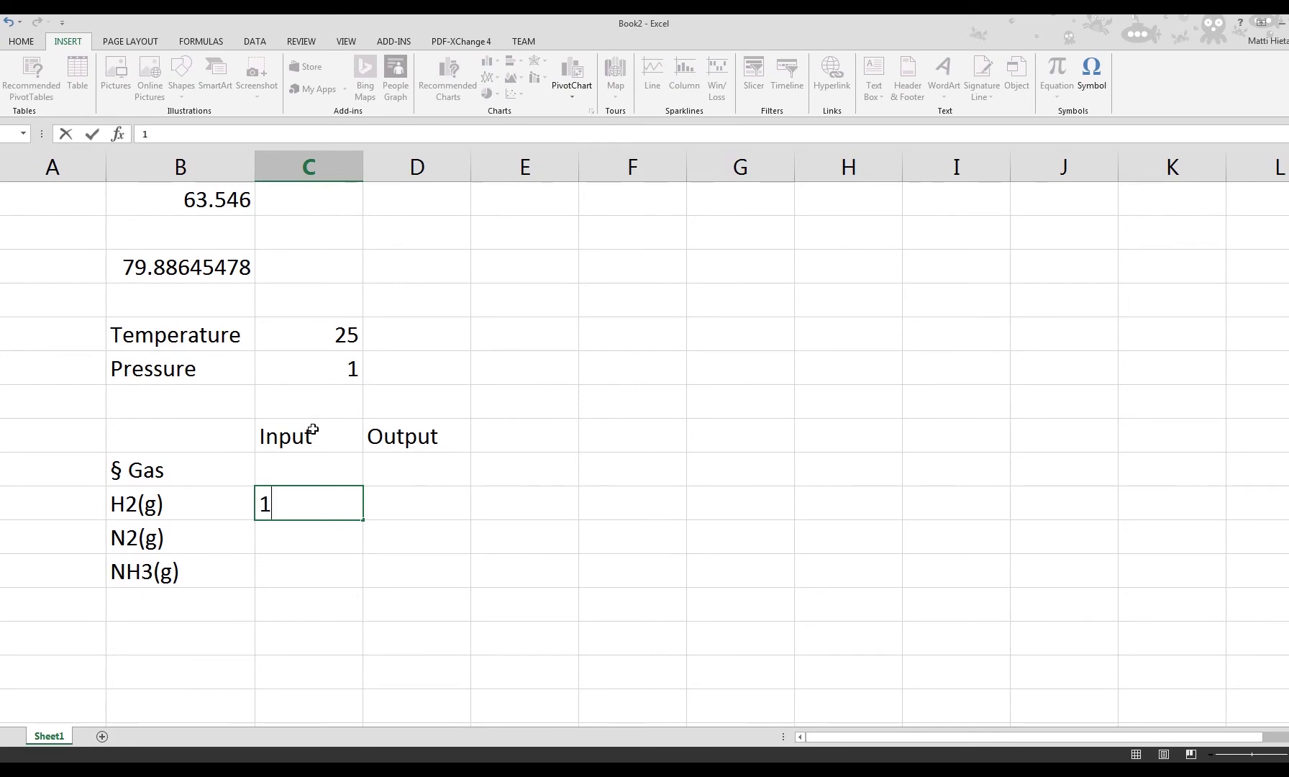
key("Return")
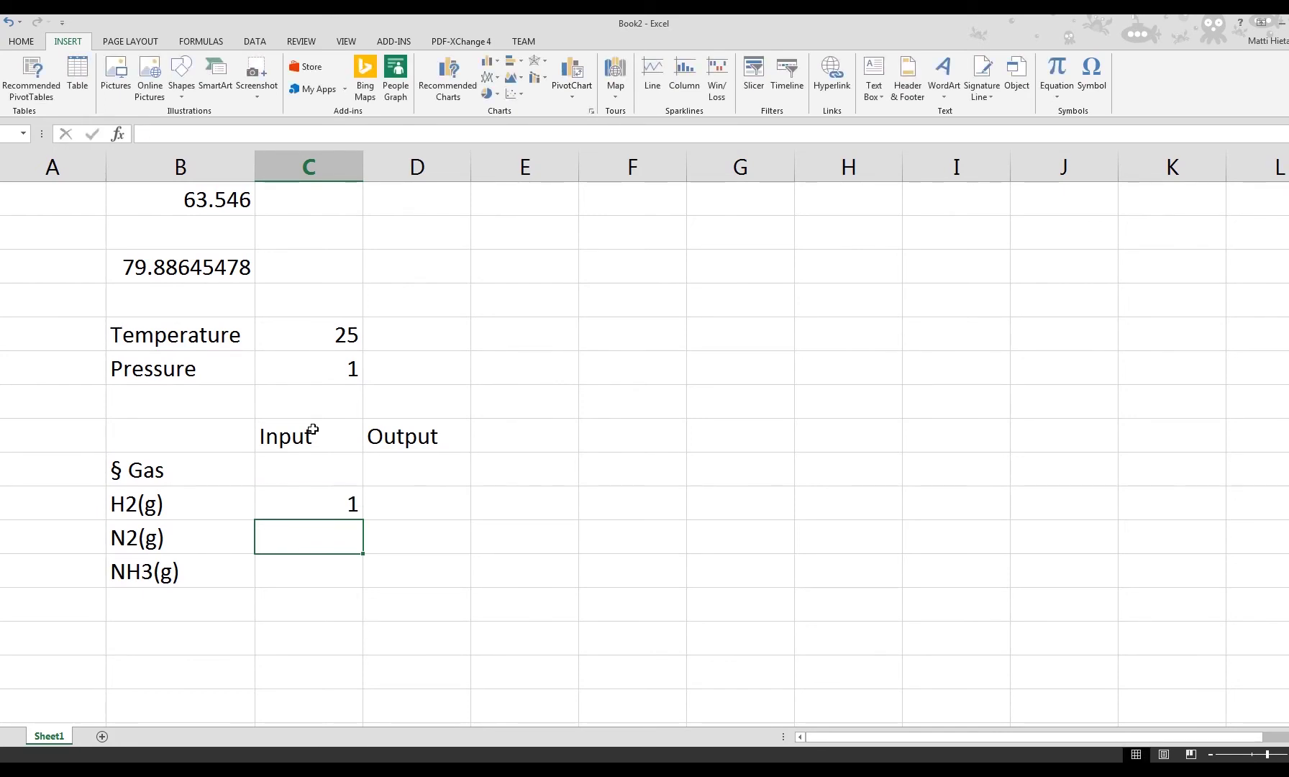
type("1")
key("Return")
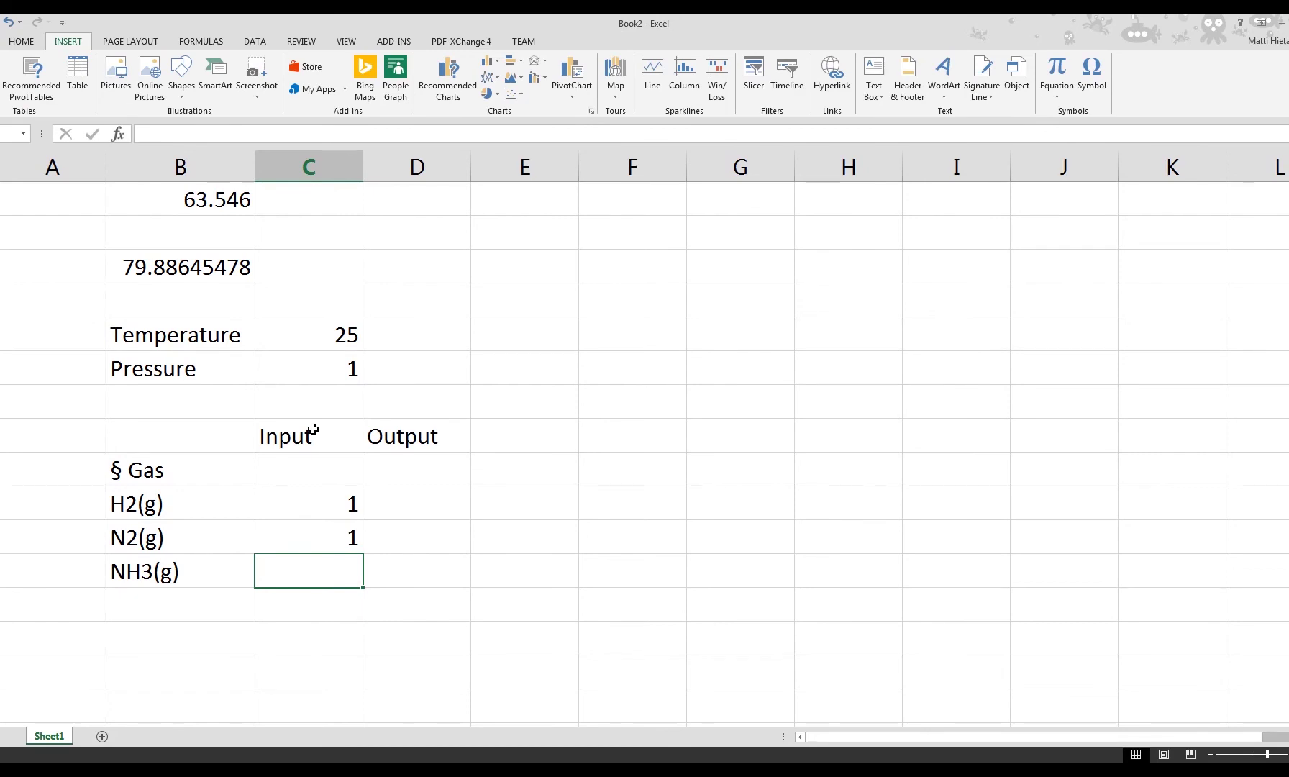
key("Right")
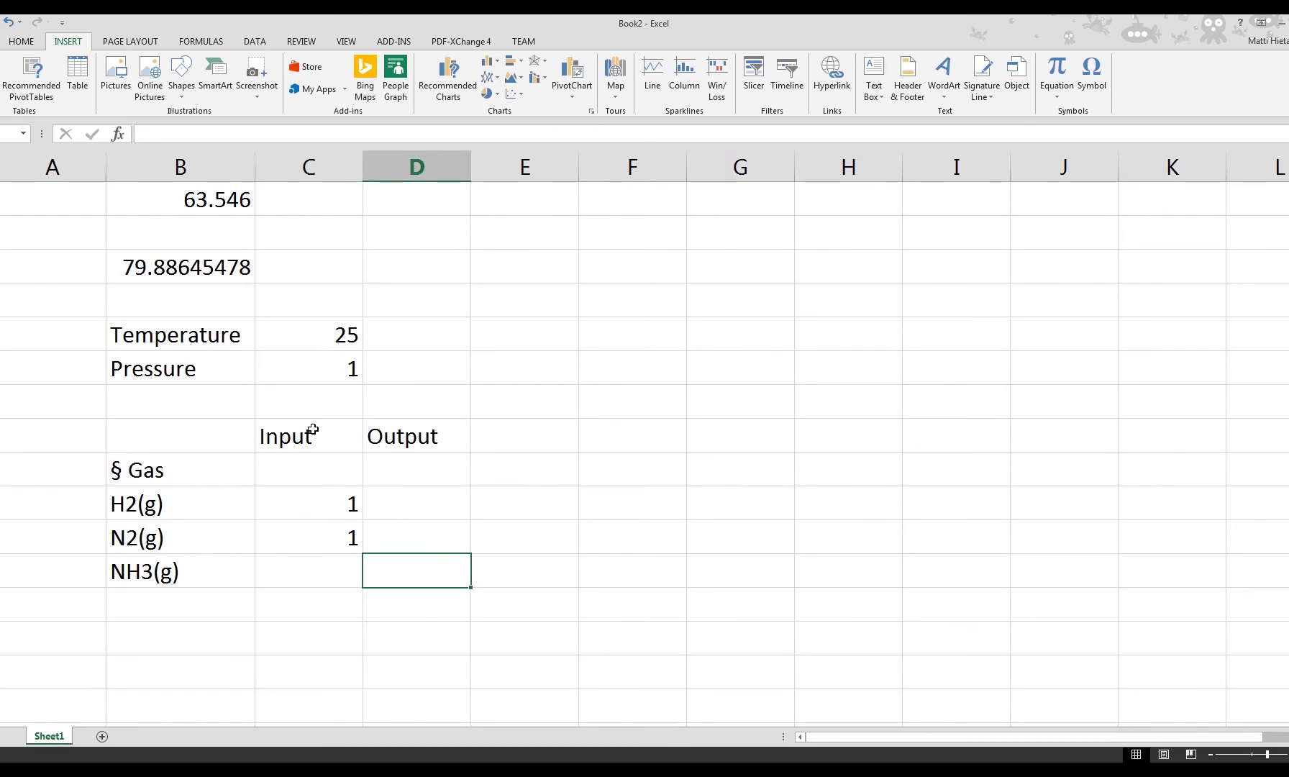
Step: Enter =StreamEQ(B12:B15;C12:C15;C8;C9) as an array formula across Output cells D12:D15
left_click(520, 467)
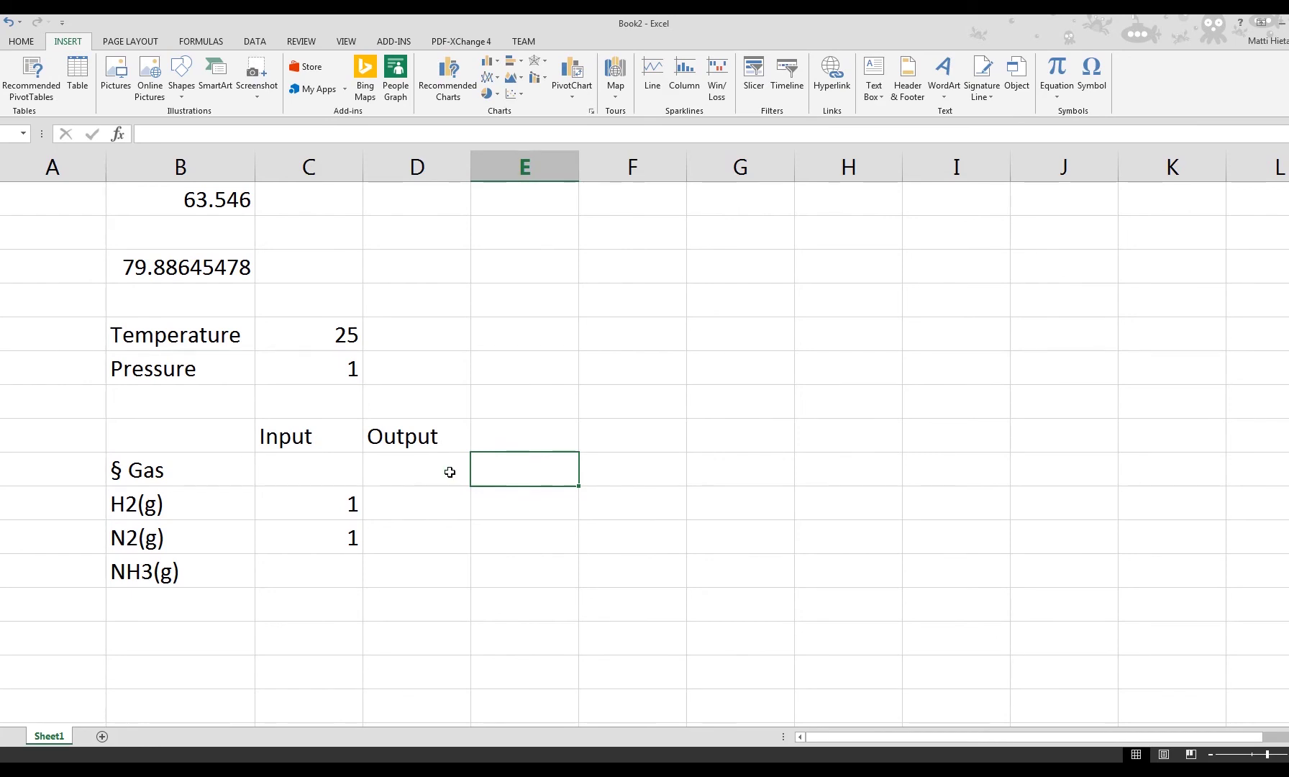
left_click_drag(417, 469, 415, 570)
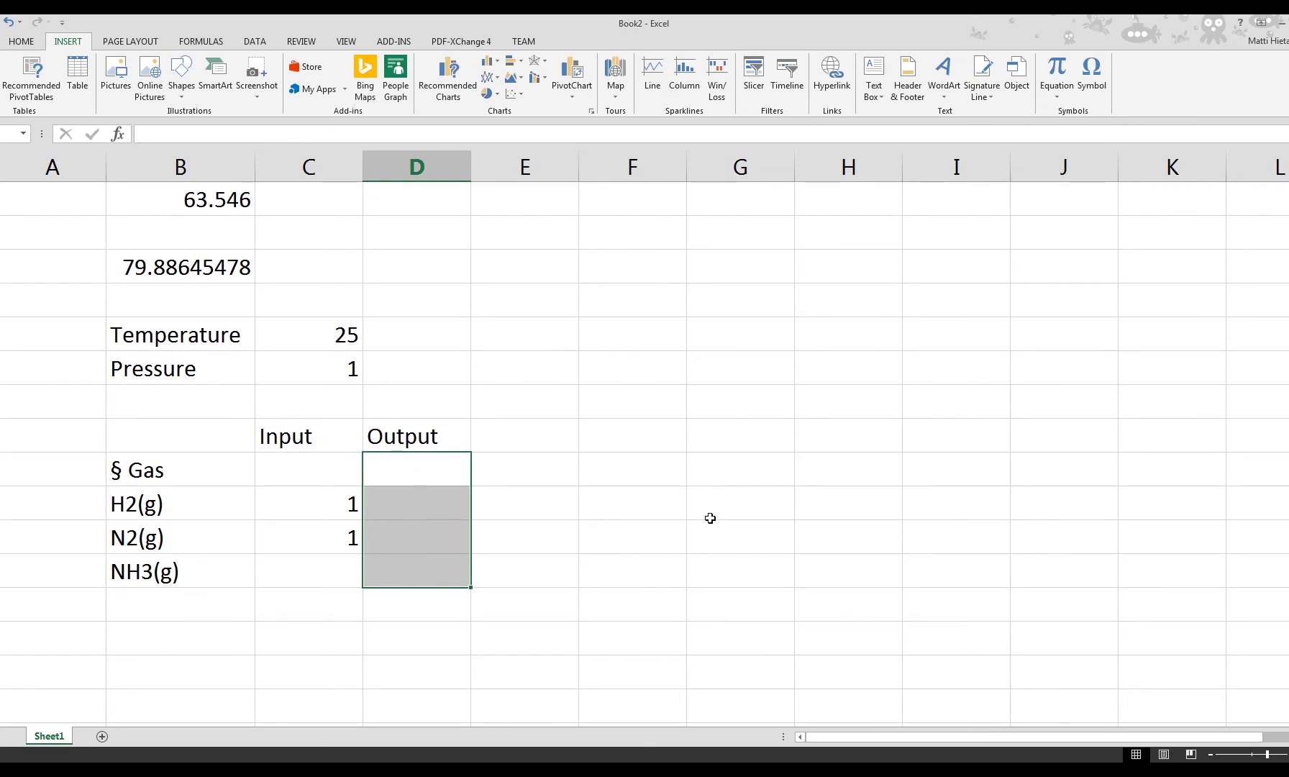
type("=")
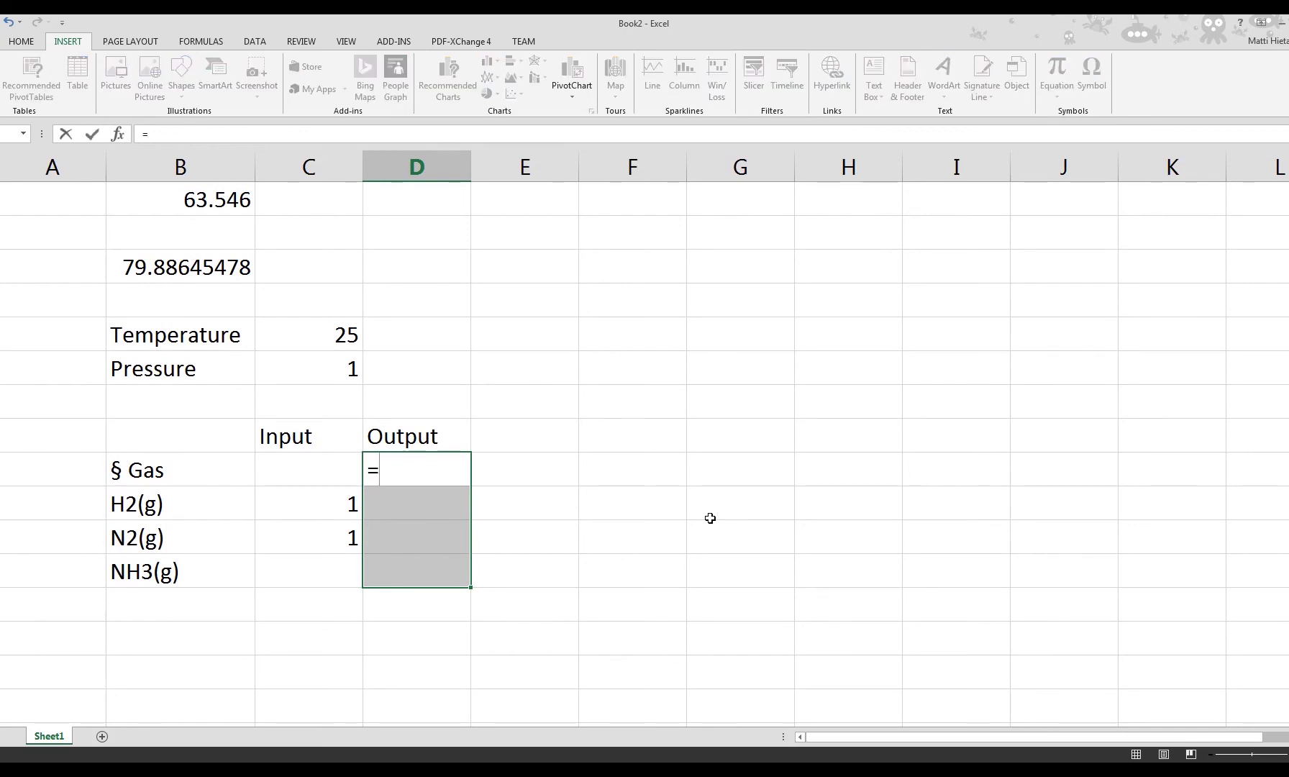
type("STream")
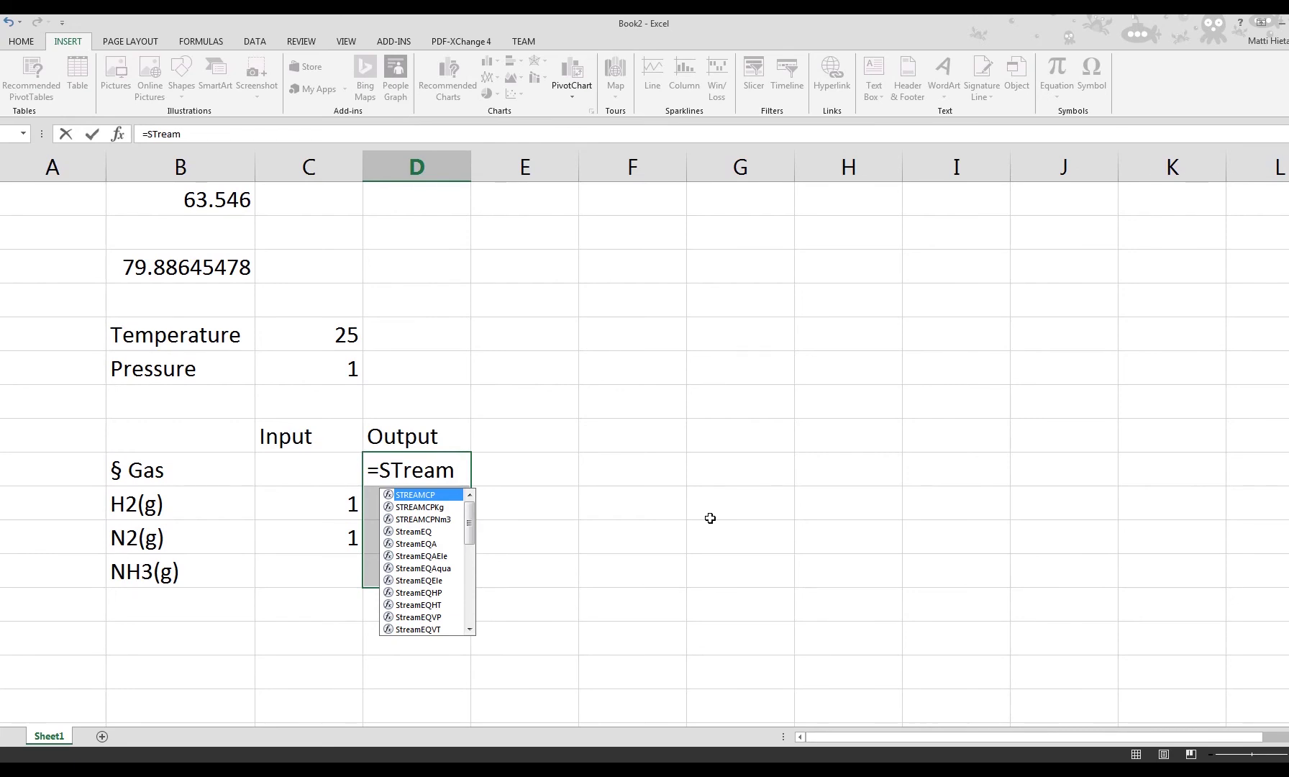
key("BackSpace")
key("BackSpace")
key("BackSpace")
key("BackSpace")
key("BackSpace")
type("tream")
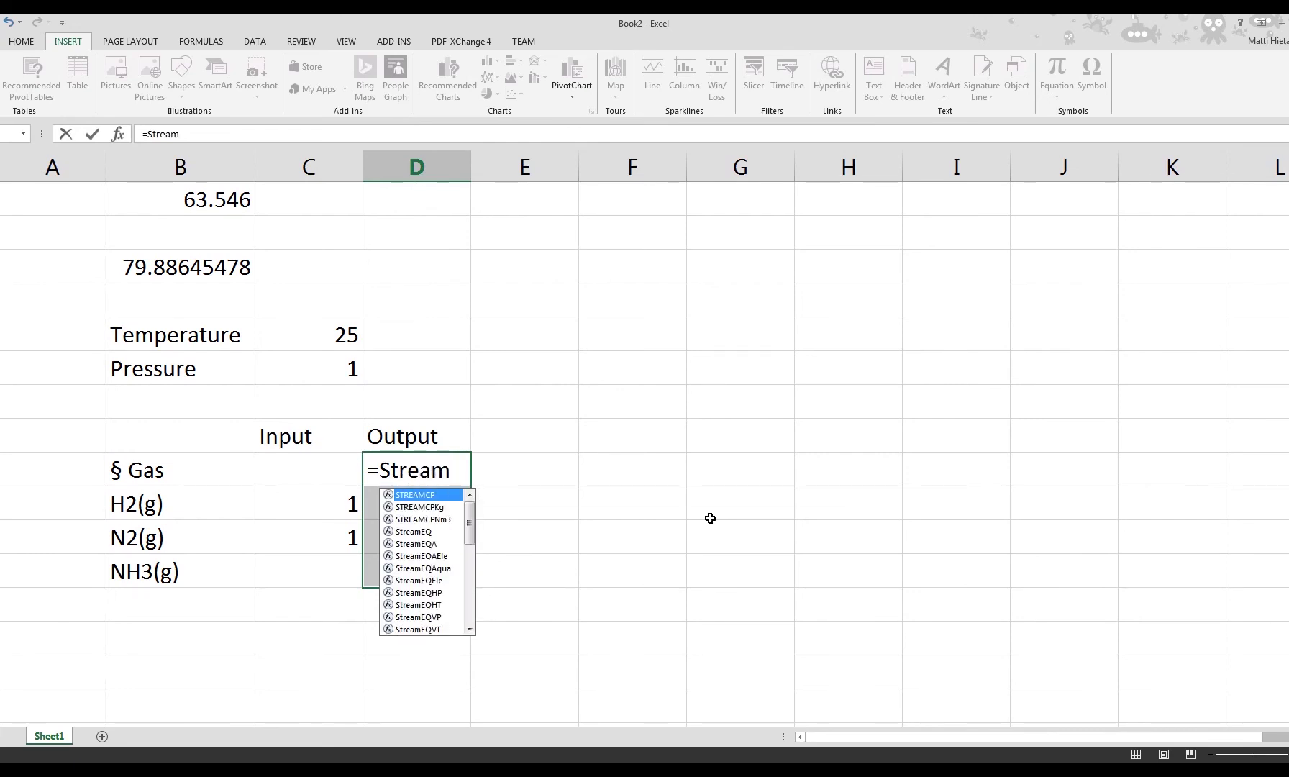
type("EQ(")
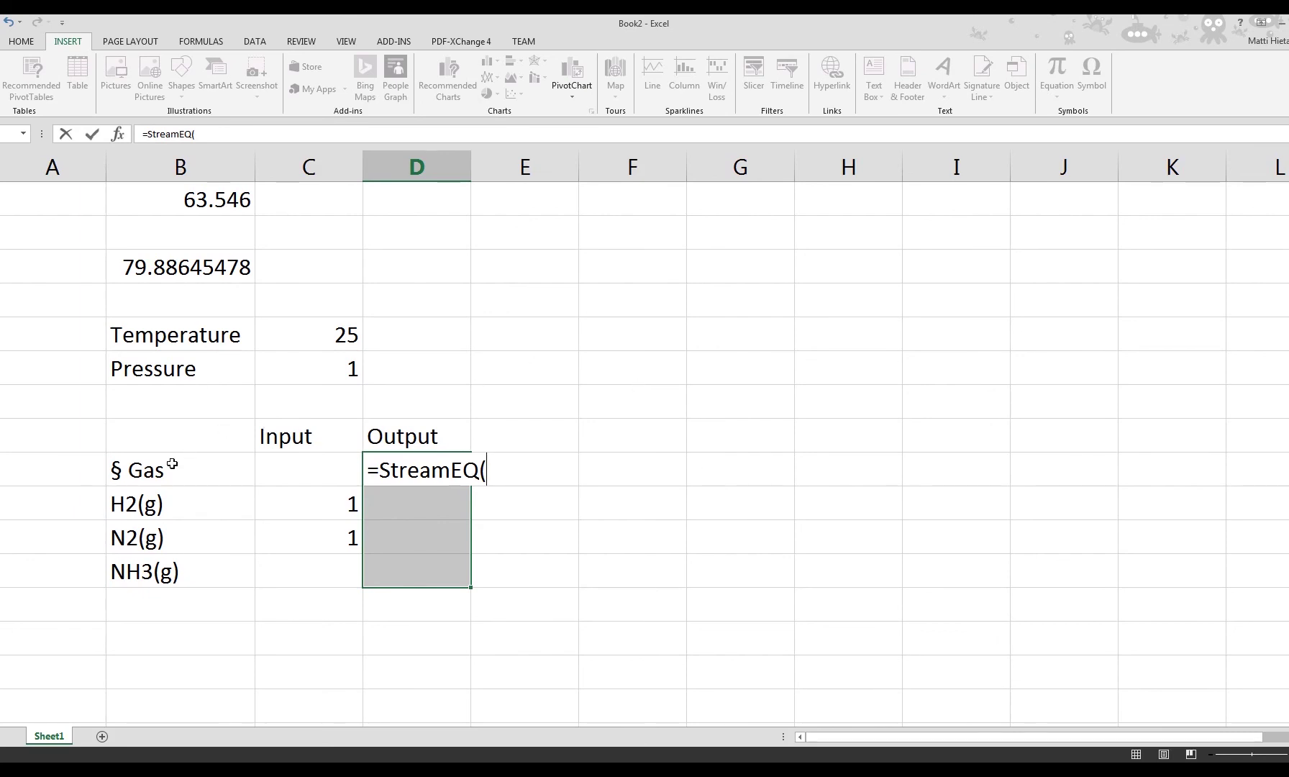
left_click_drag(164, 471, 165, 558)
type(";")
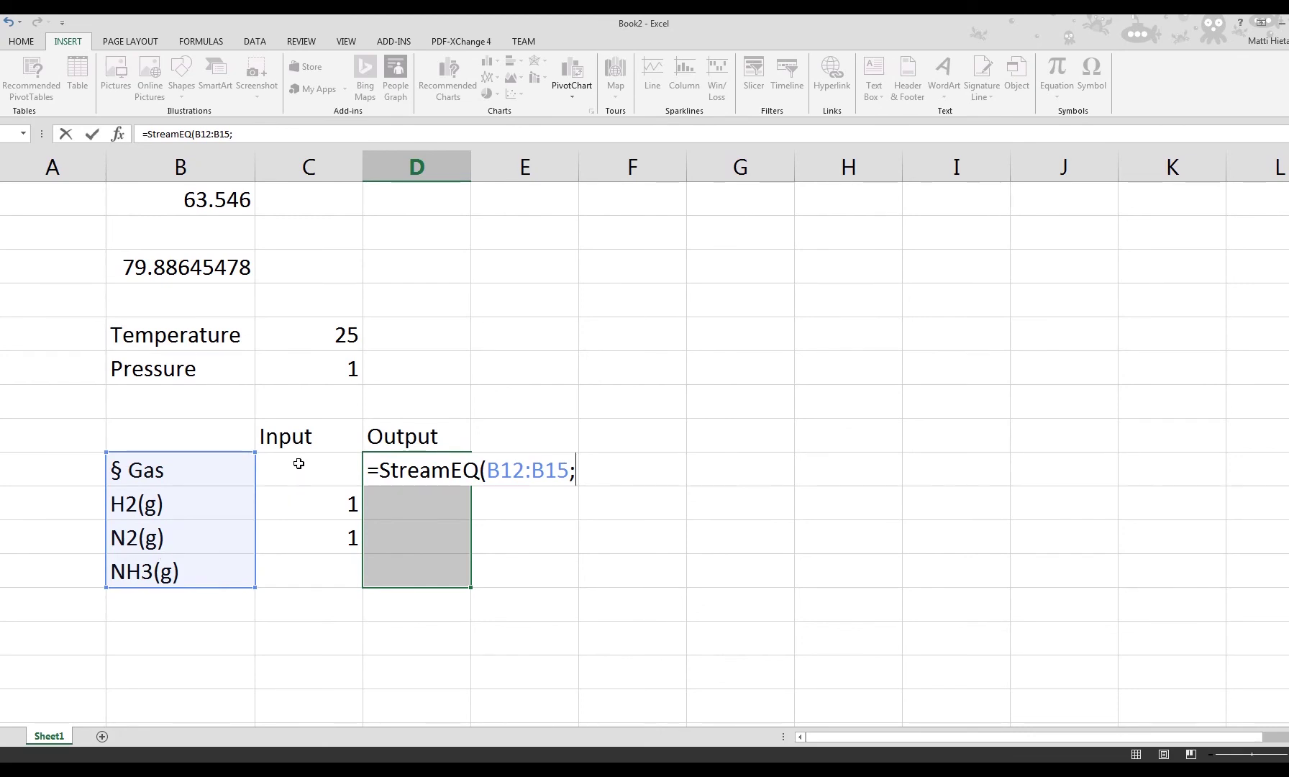
left_click_drag(298, 464, 297, 574)
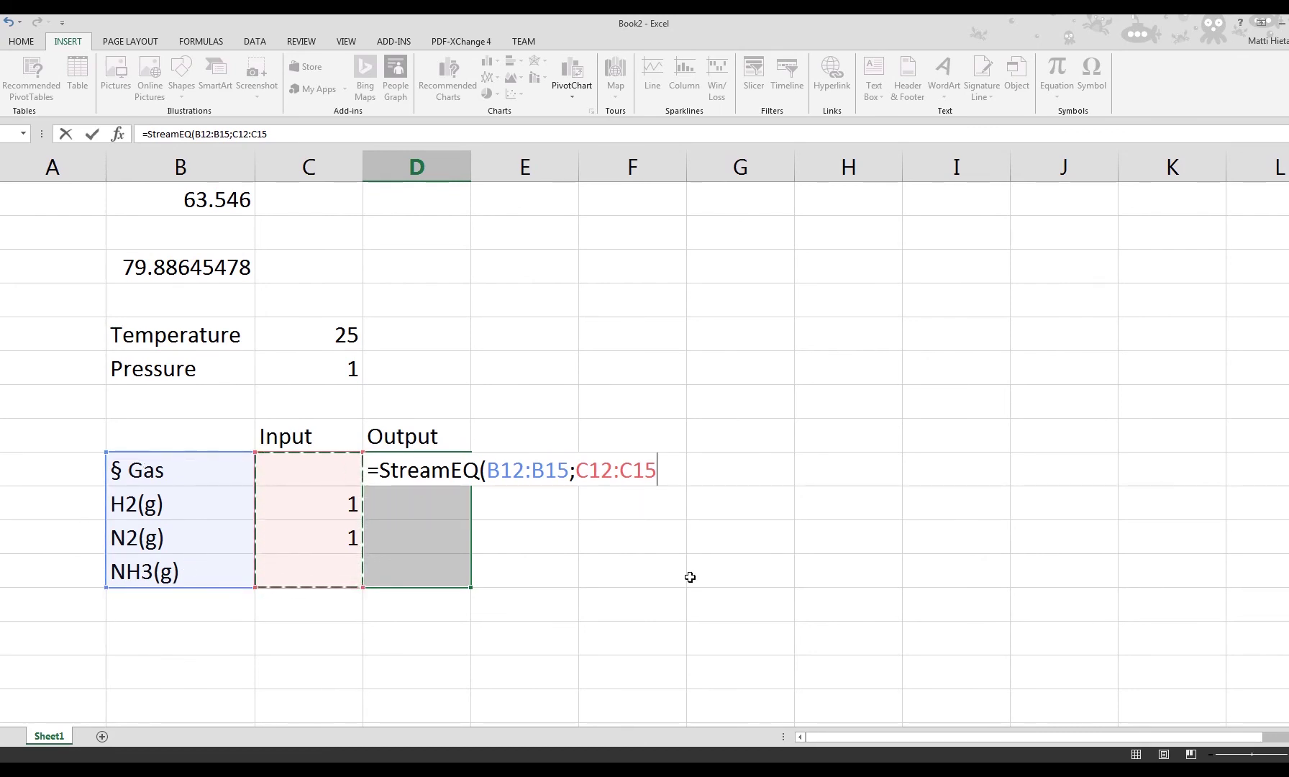
type(";")
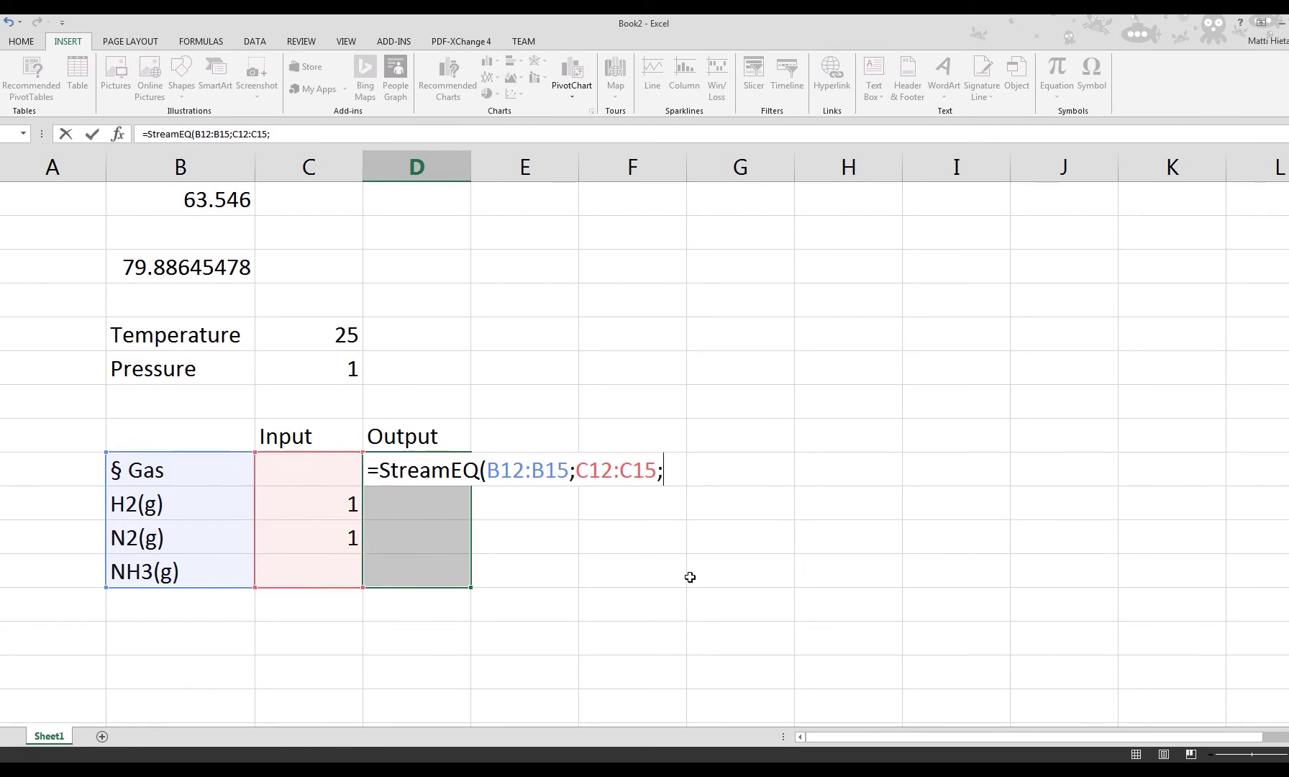
left_click(337, 334)
type(";")
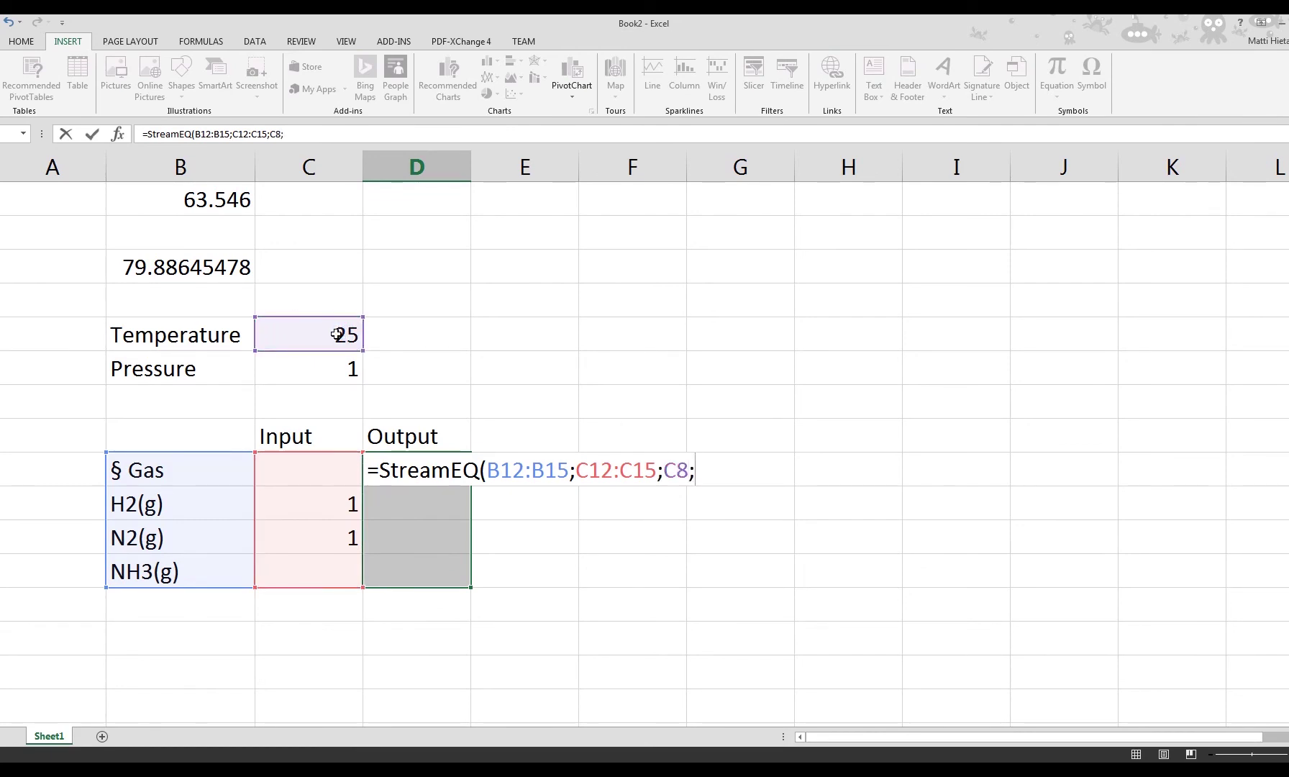
left_click(315, 360)
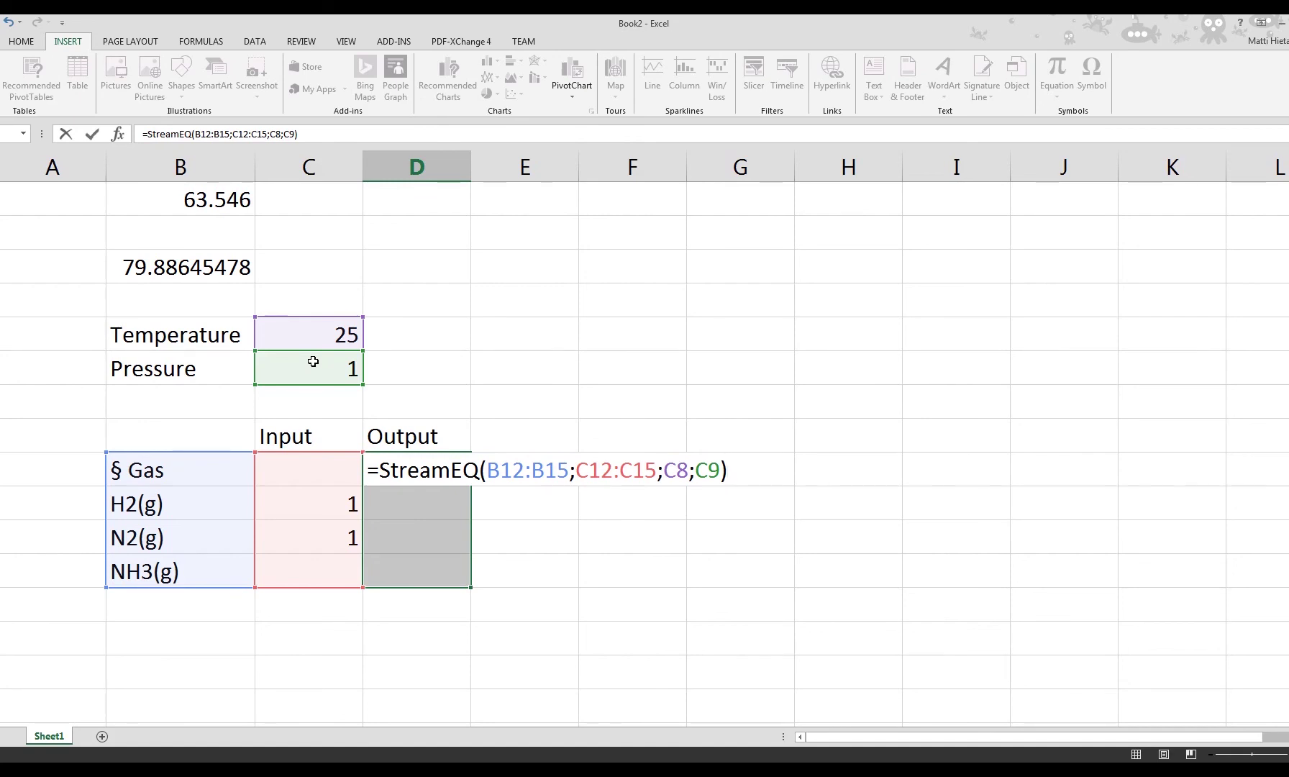
key("ctrl+shift+Return")
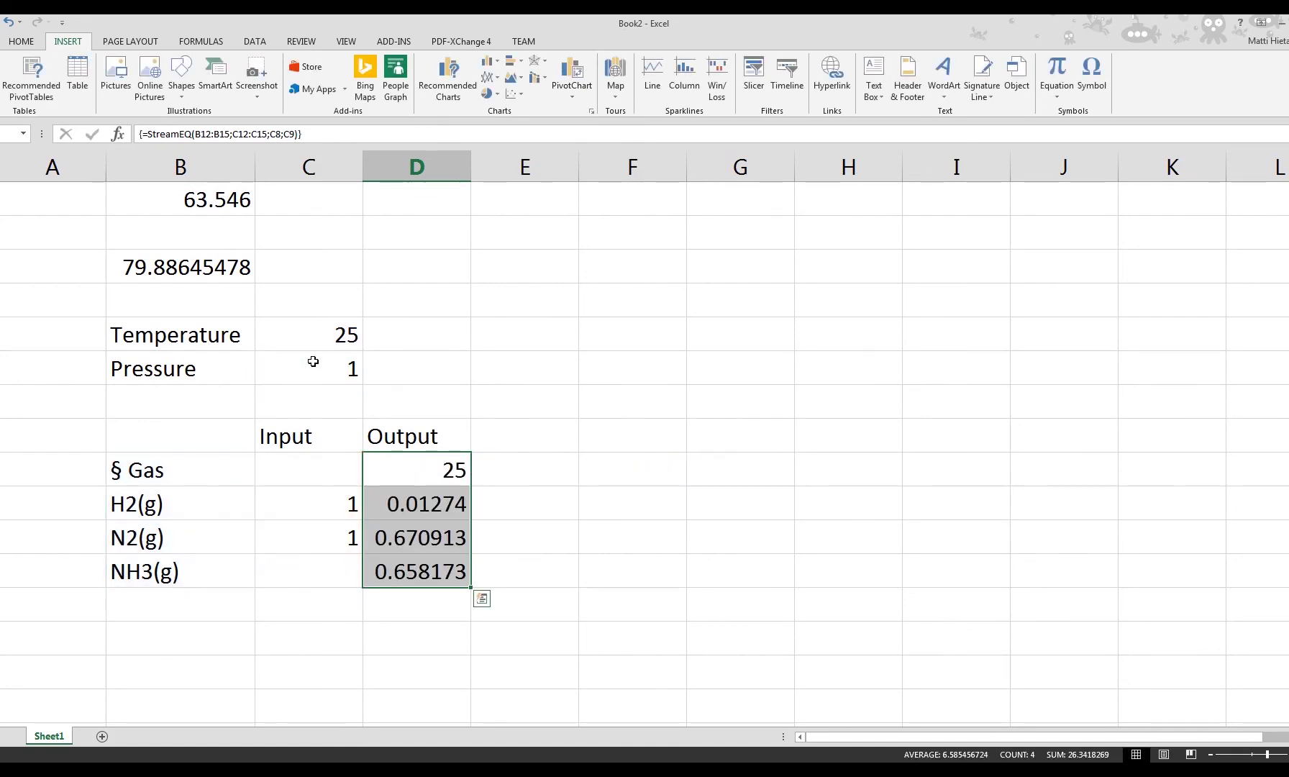
Step: Check the array outputs, then change the temperature in C8 from 25 to 100
left_click(529, 464)
left_click(590, 469)
left_click(523, 479)
left_click_drag(420, 467, 417, 568)
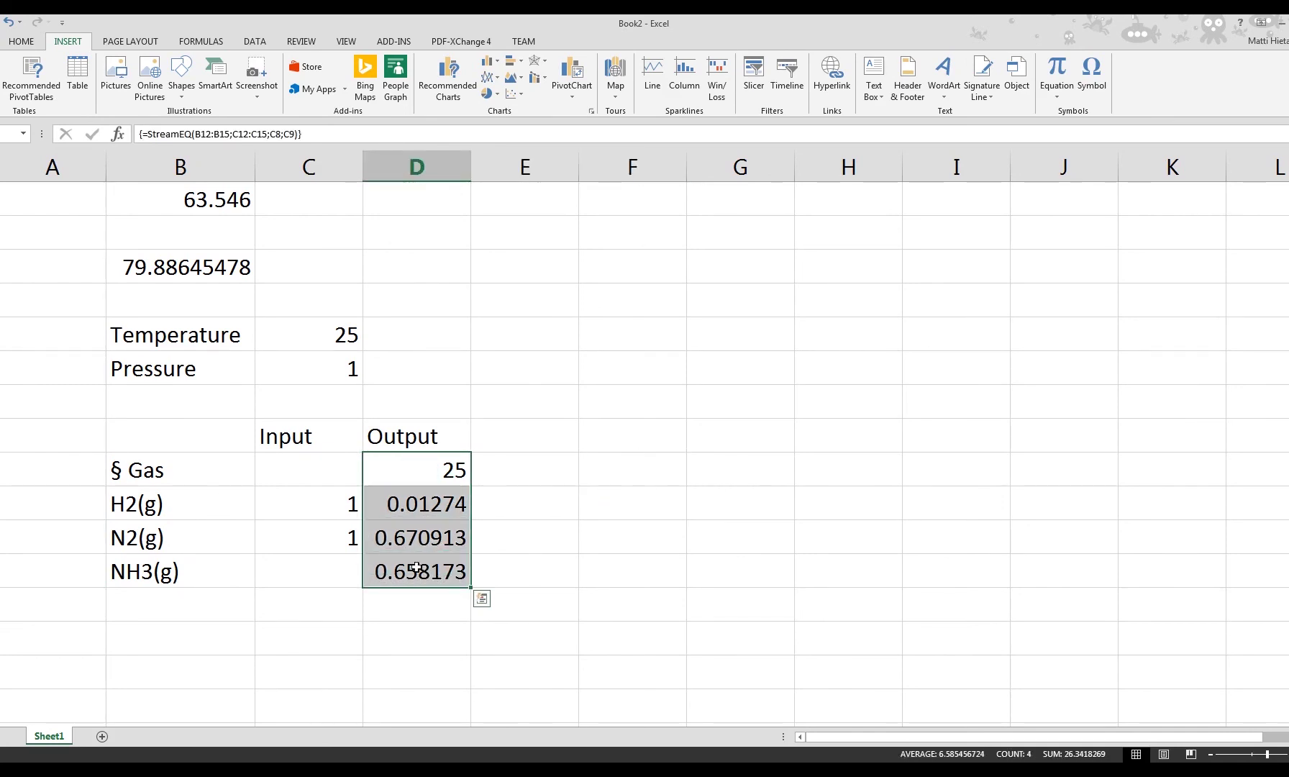
left_click(529, 540)
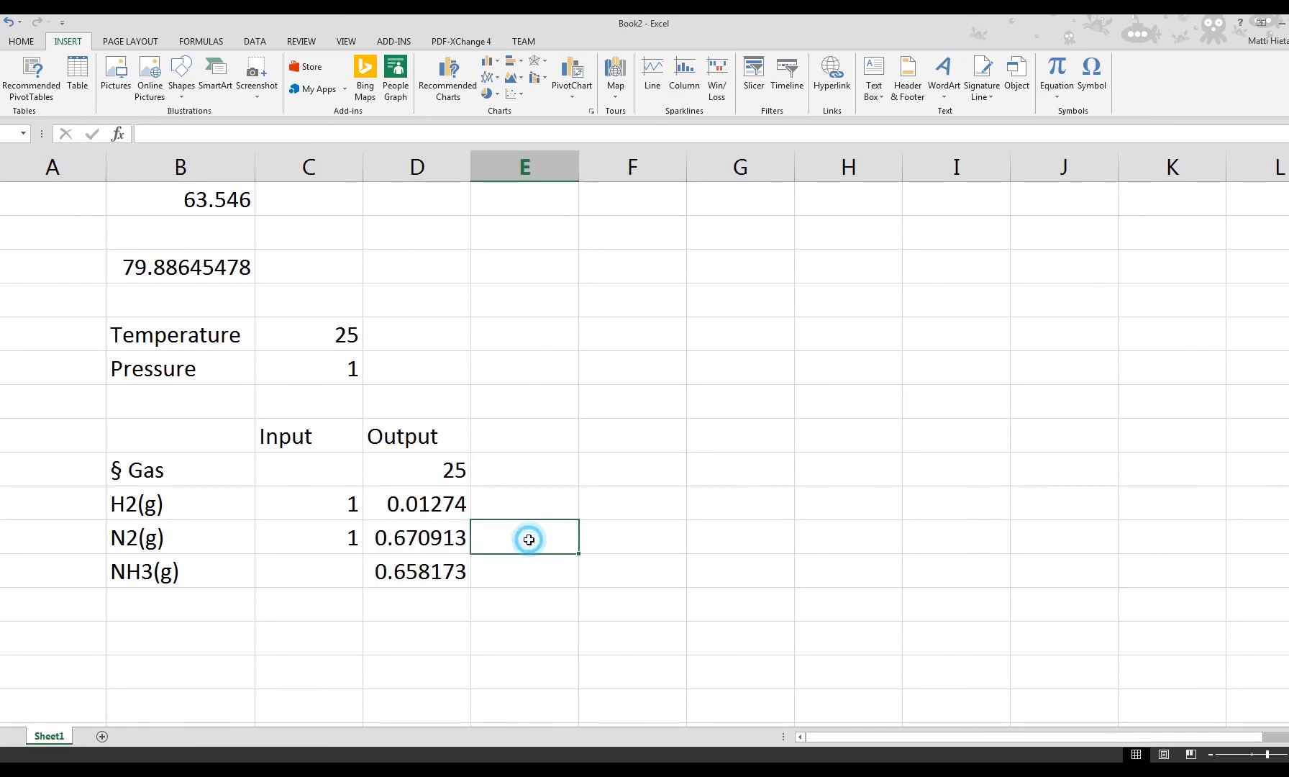
left_click(435, 474)
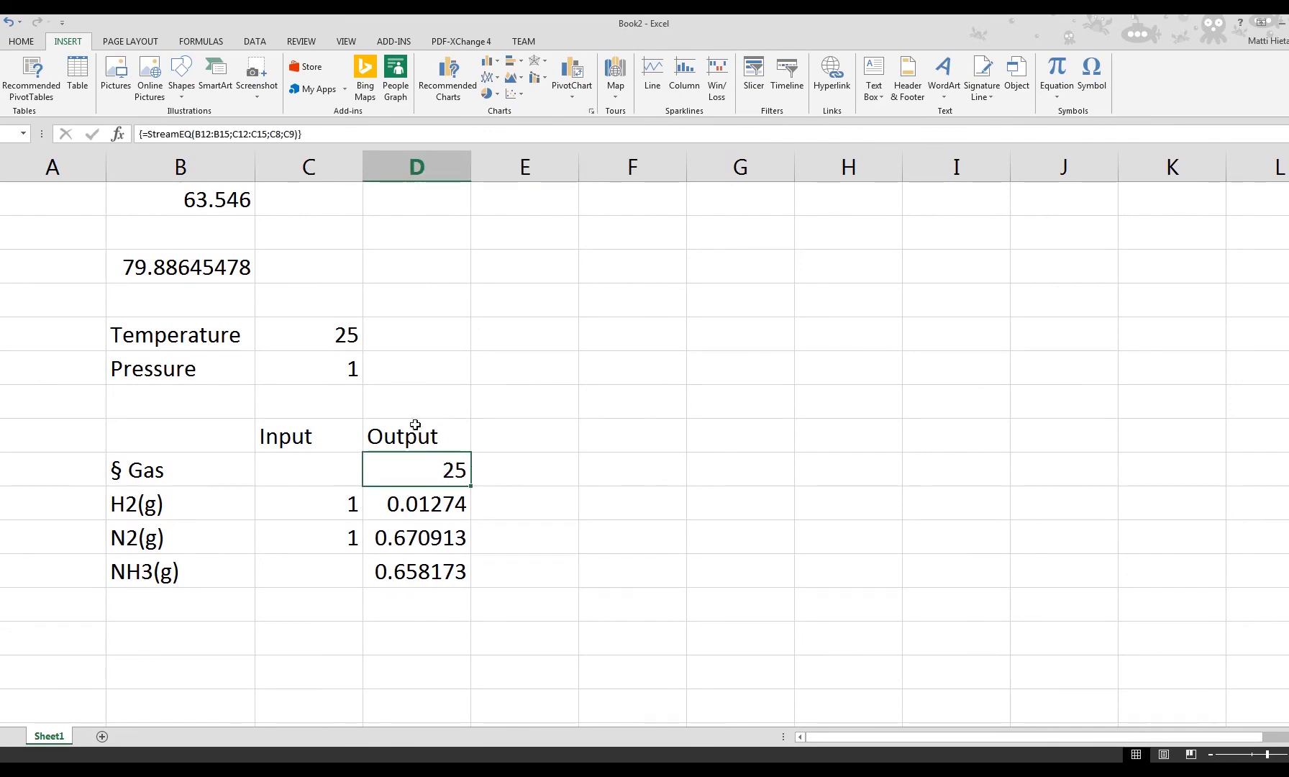
left_click(338, 335)
type("100")
key("Return")
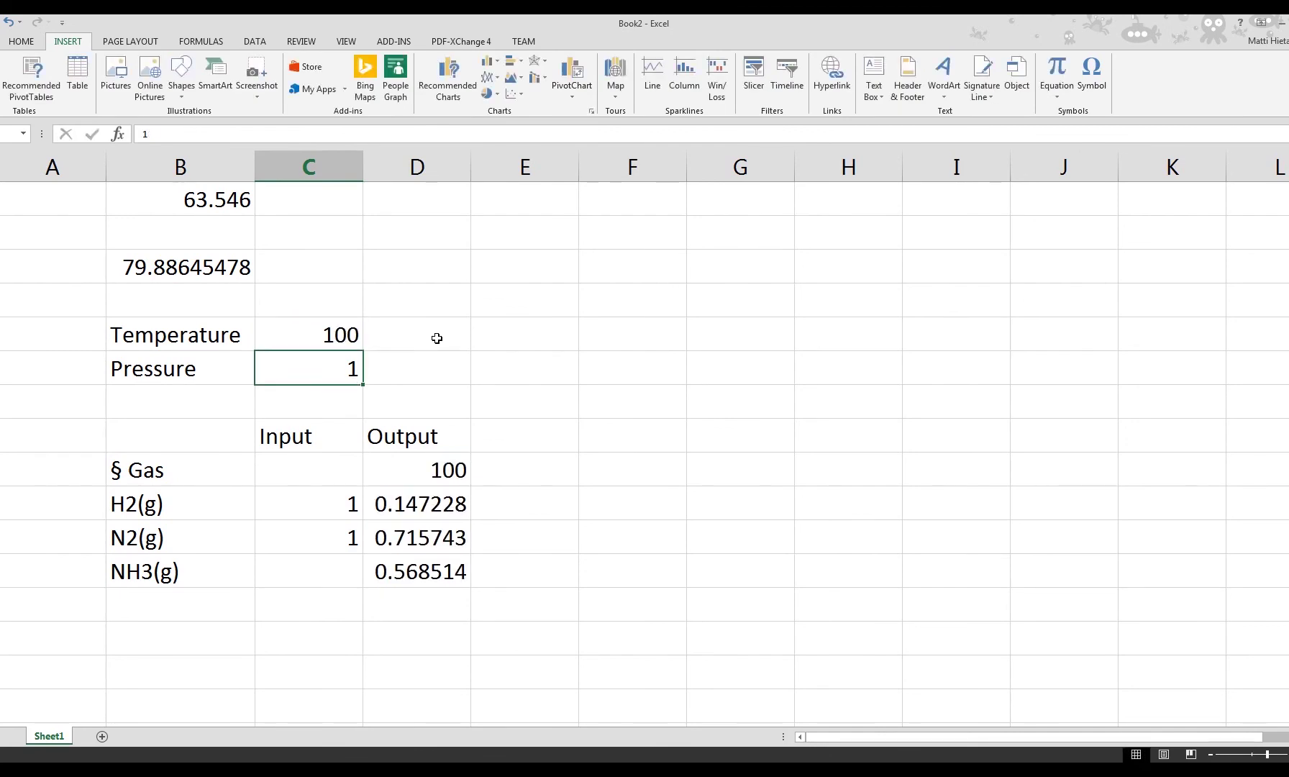
Step: Review the recalculated outputs: 0.147228 H2(g), 0.715743 N2(g) and 0.568514 NH3(g)
left_click(413, 465)
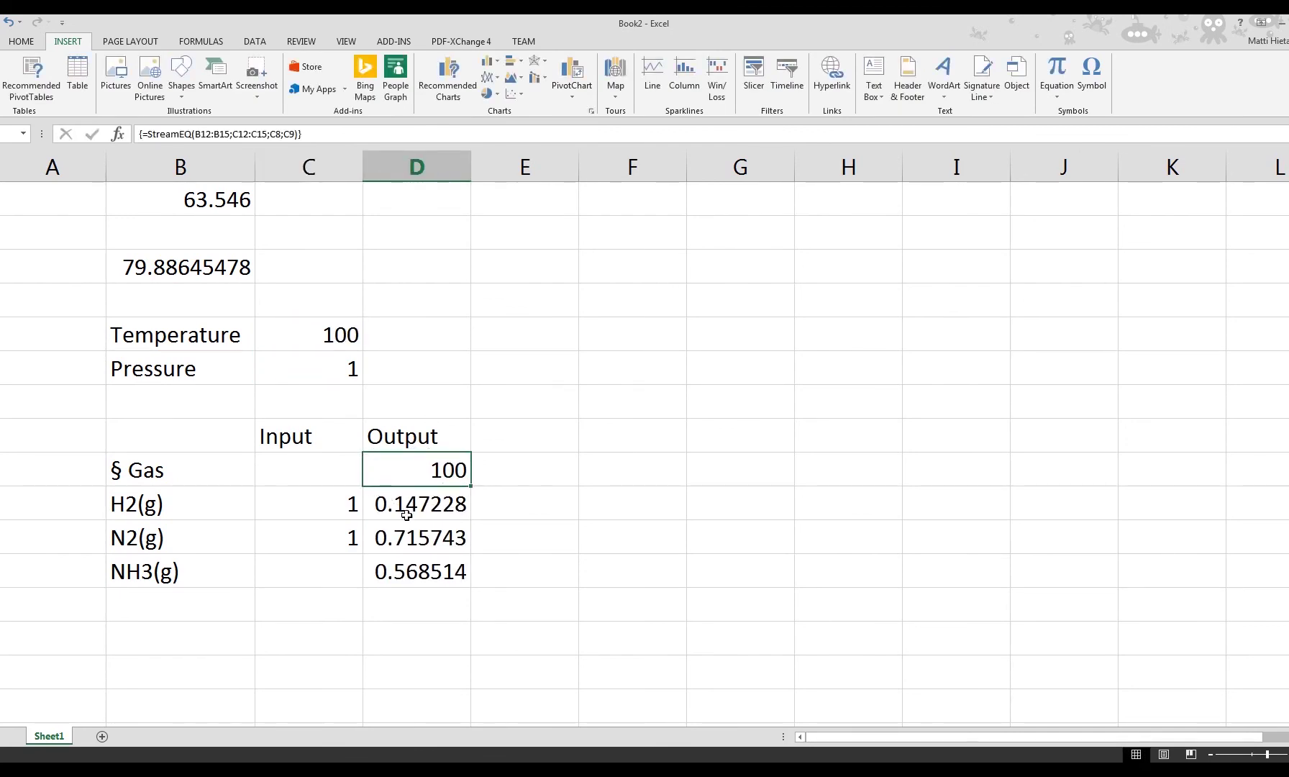
left_click(424, 504)
left_click(426, 541)
left_click(425, 570)
left_click(426, 536)
left_click(424, 504)
left_click(425, 570)
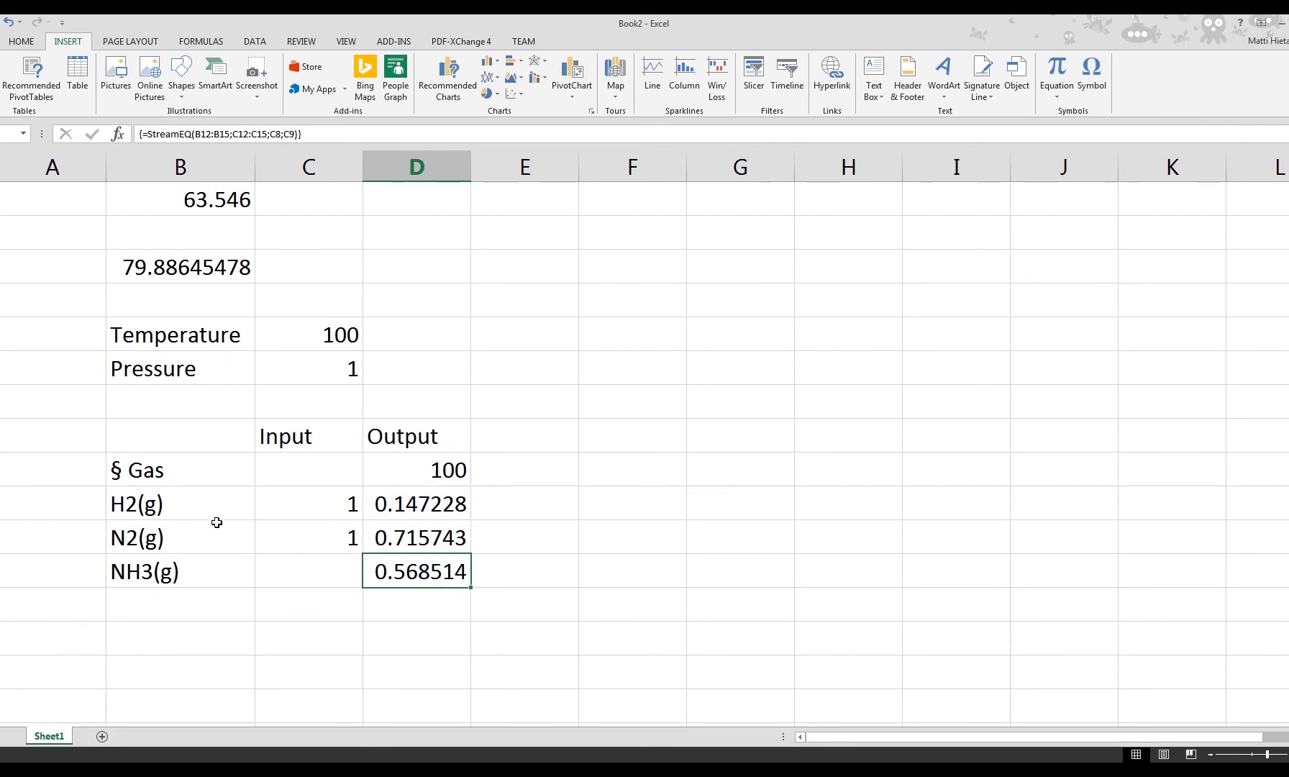
left_click(520, 568)
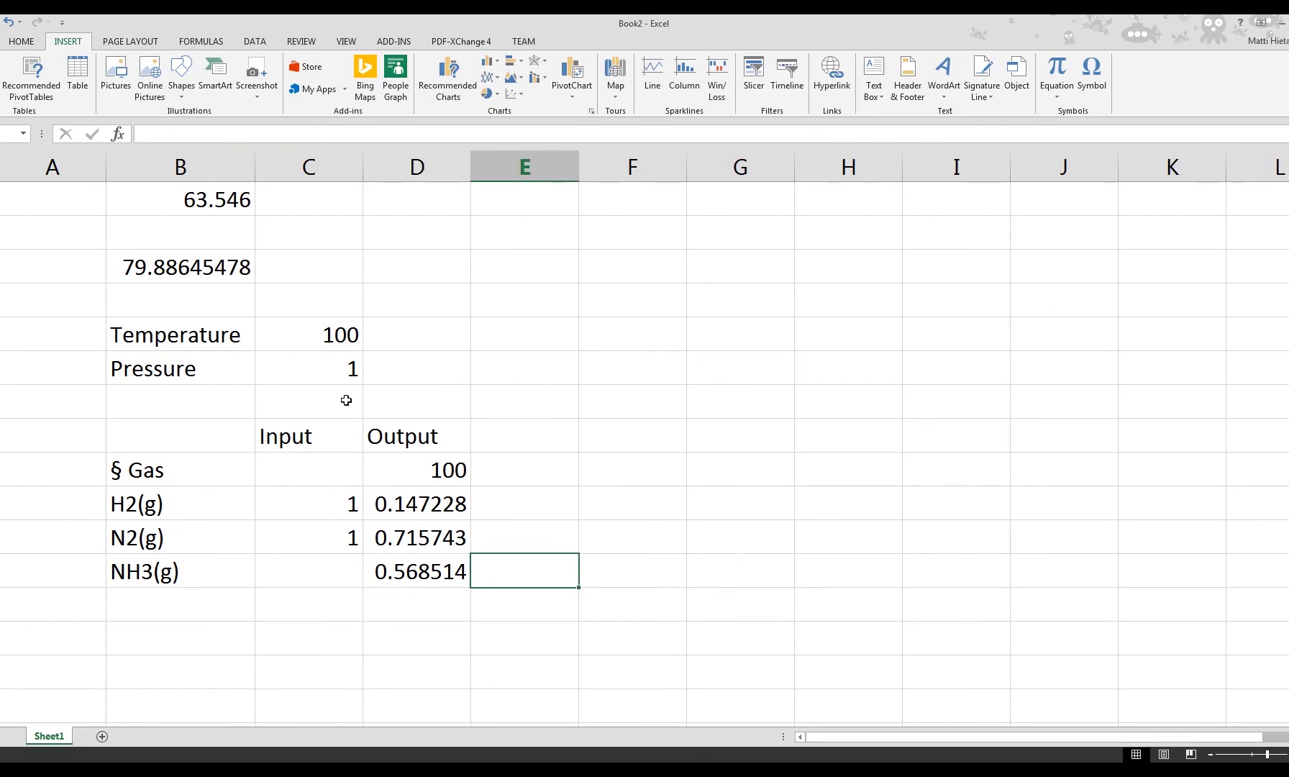
Step: Label the temperature unit C and the pressure unit bar in D8 and D9
left_click(403, 337)
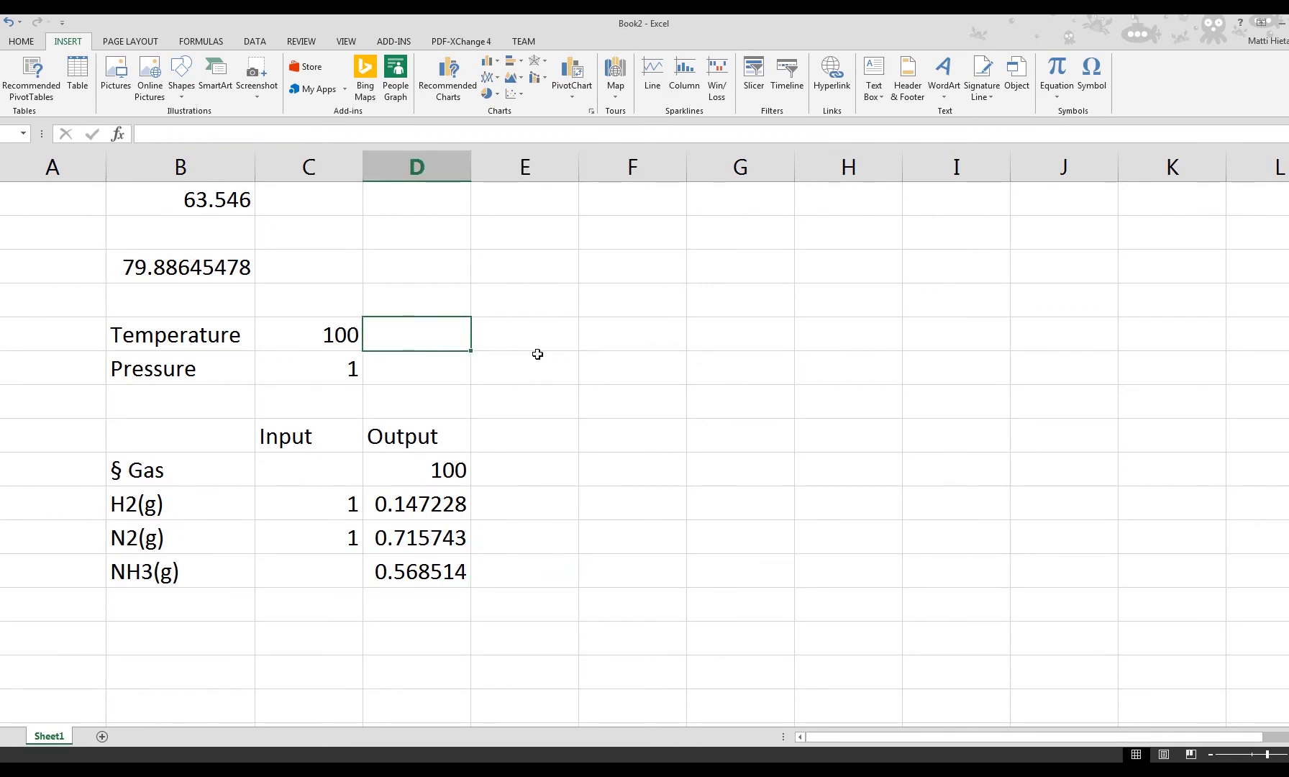
type("C")
key("Return")
type("bar")
key("Return")
Step: Add kmol beside each of the three gas output values in E13:E15
key("Right")
key("Down")
key("Down")
key("Down")
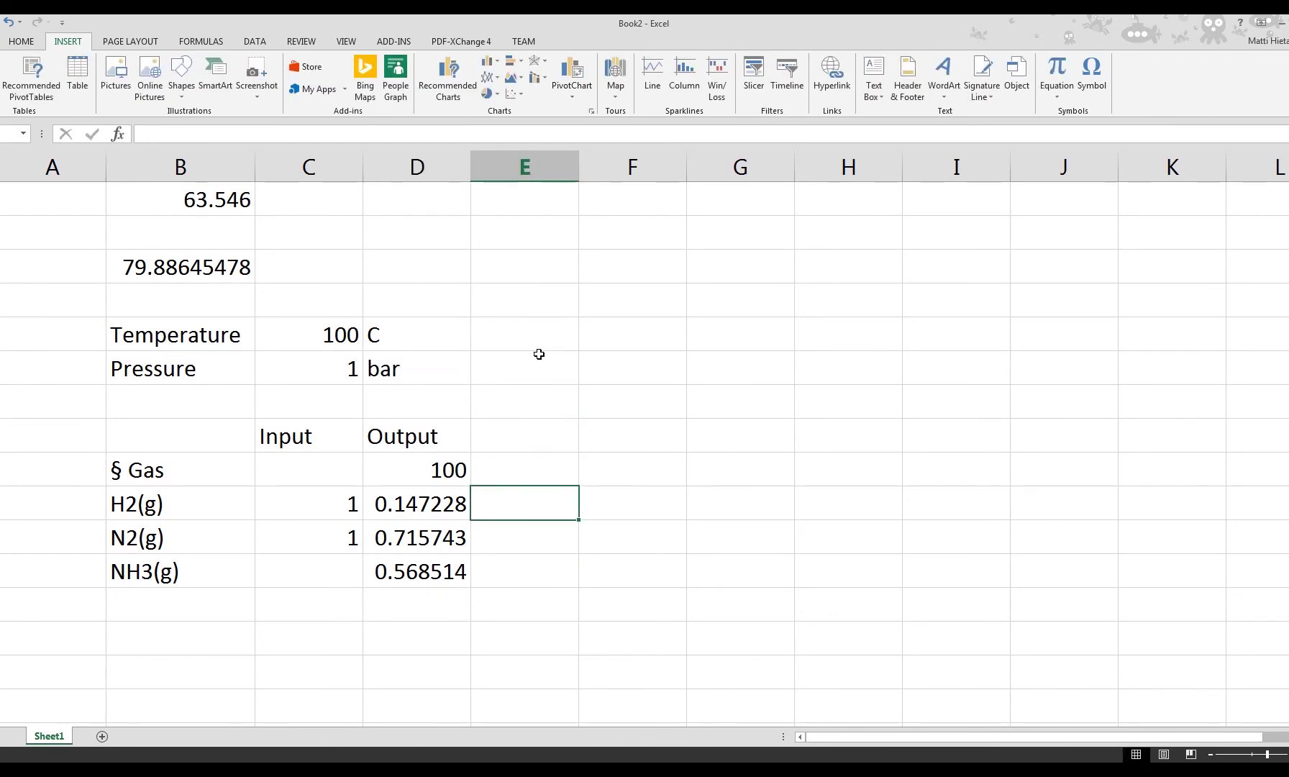
type("kmo")
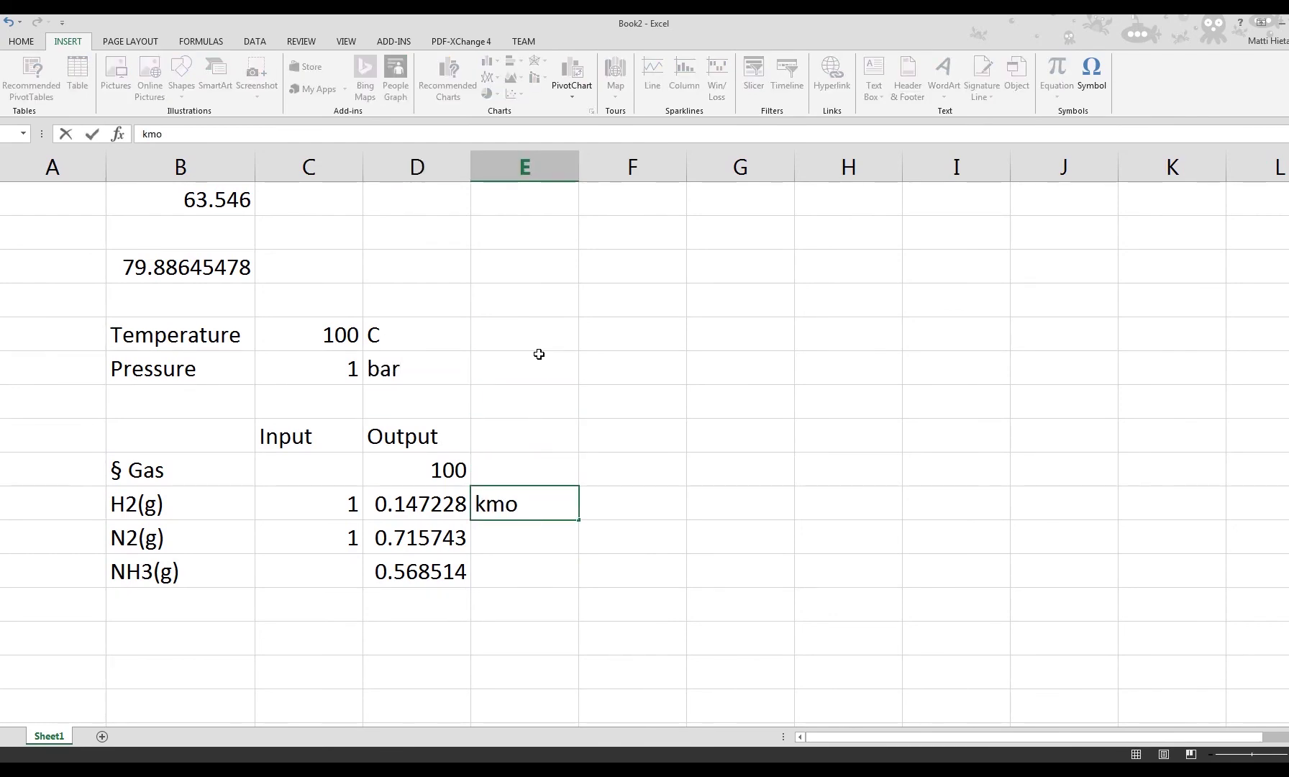
type("l")
key("Return")
type("kmol")
key("Return")
type("k")
key("Return")
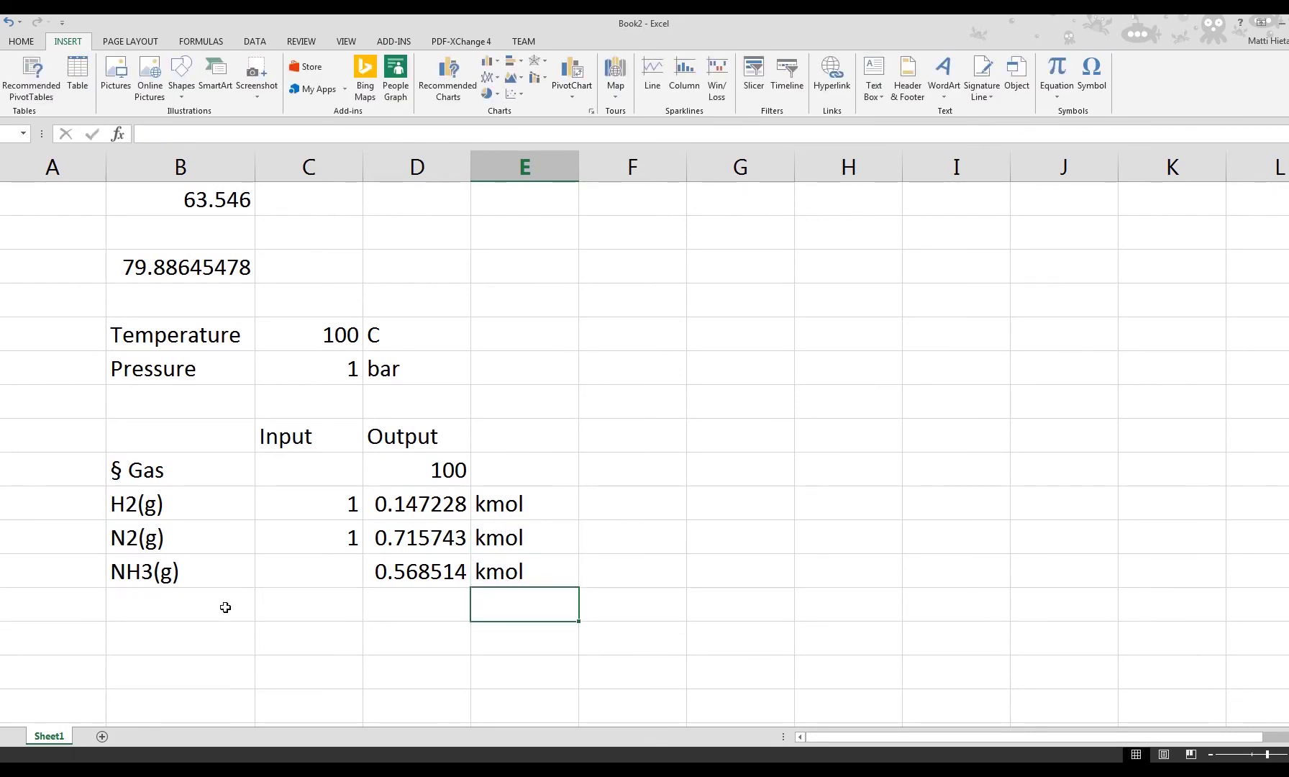
left_click(194, 646)
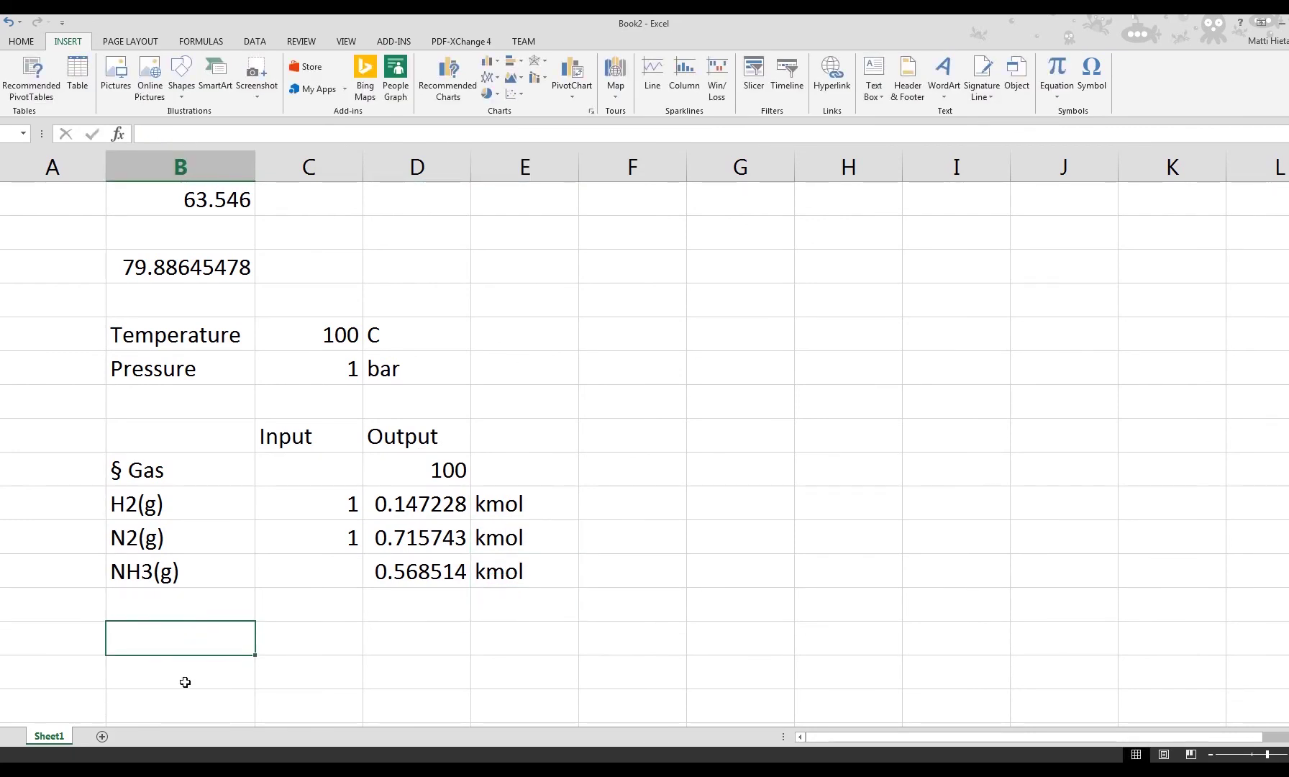